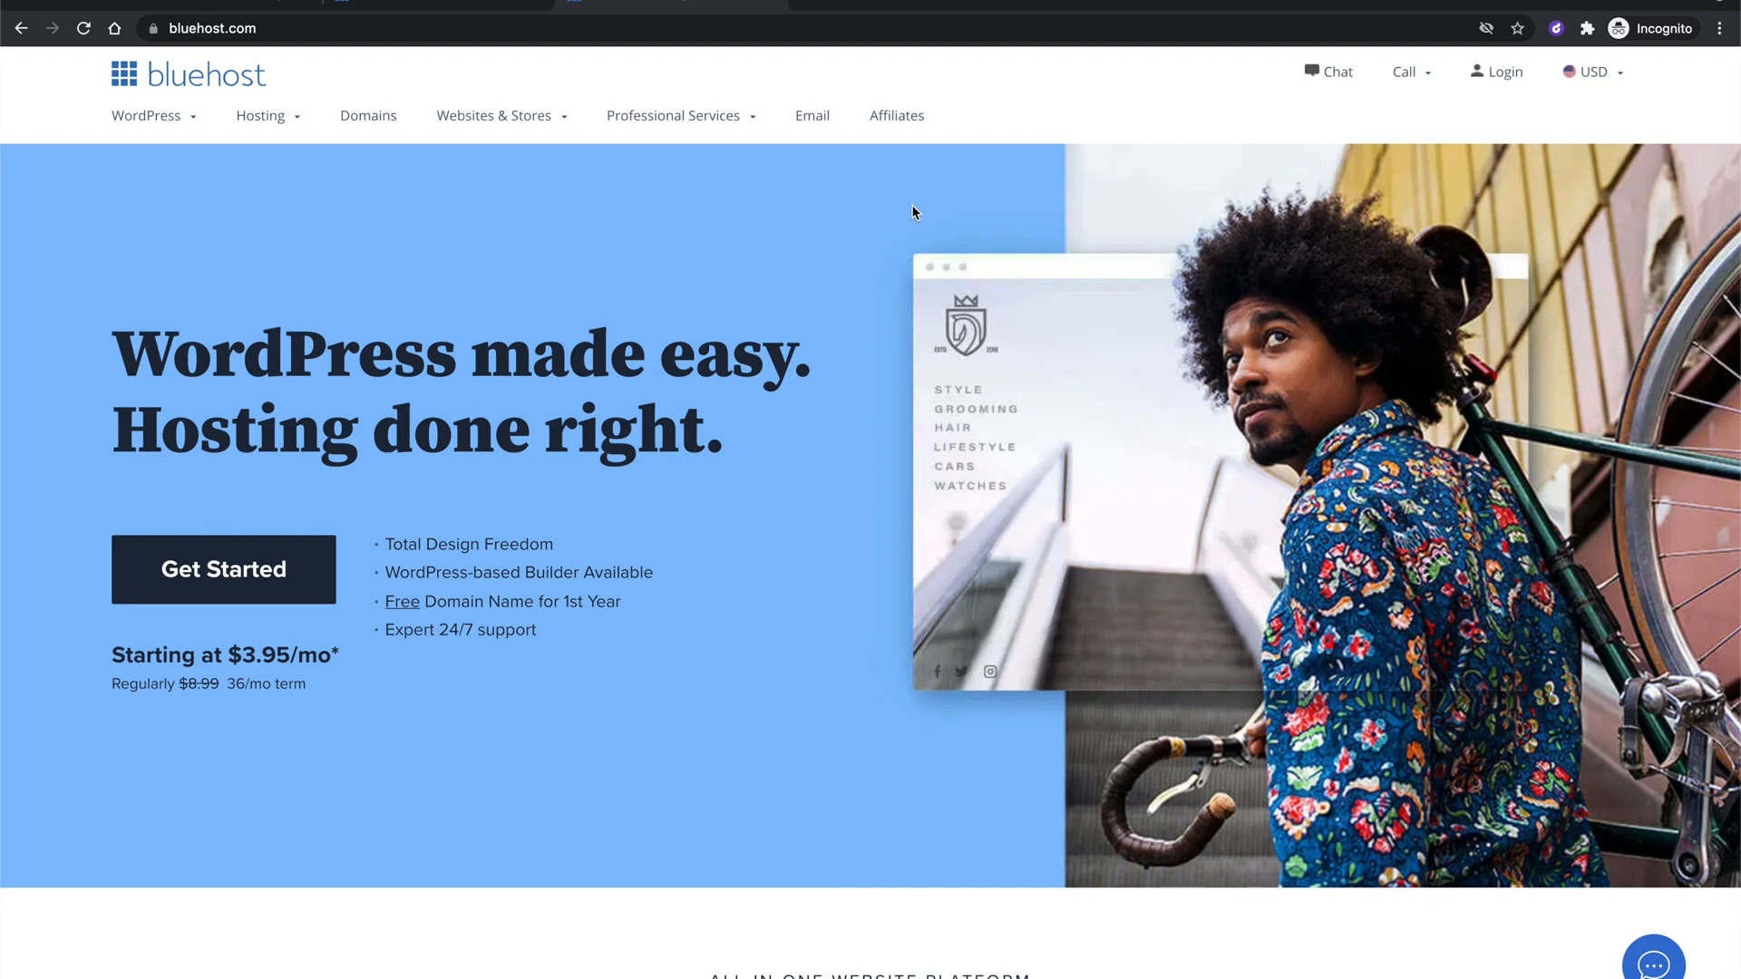
Go to the Bluehost account login page to sign in.
scroll(918, 272, down, 2)
scroll(921, 337, up, 2)
click(1504, 78)
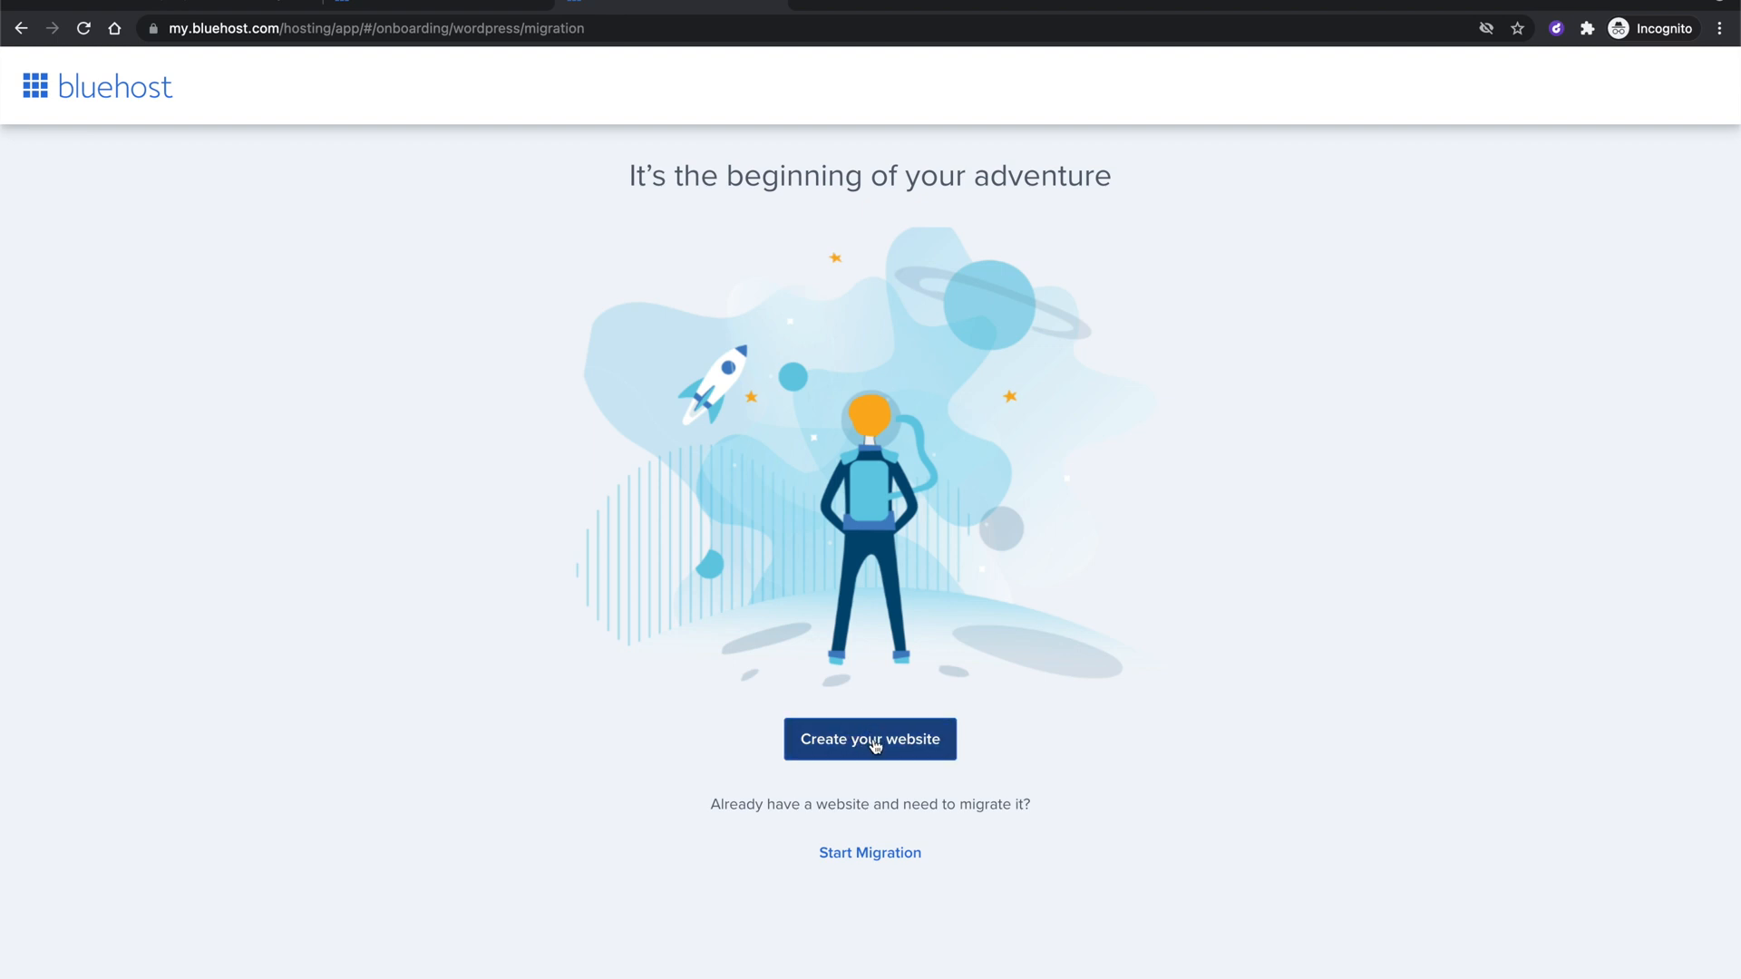
Start a new website with No help needed, skipping the site-type and comfort-level questions.
click(880, 744)
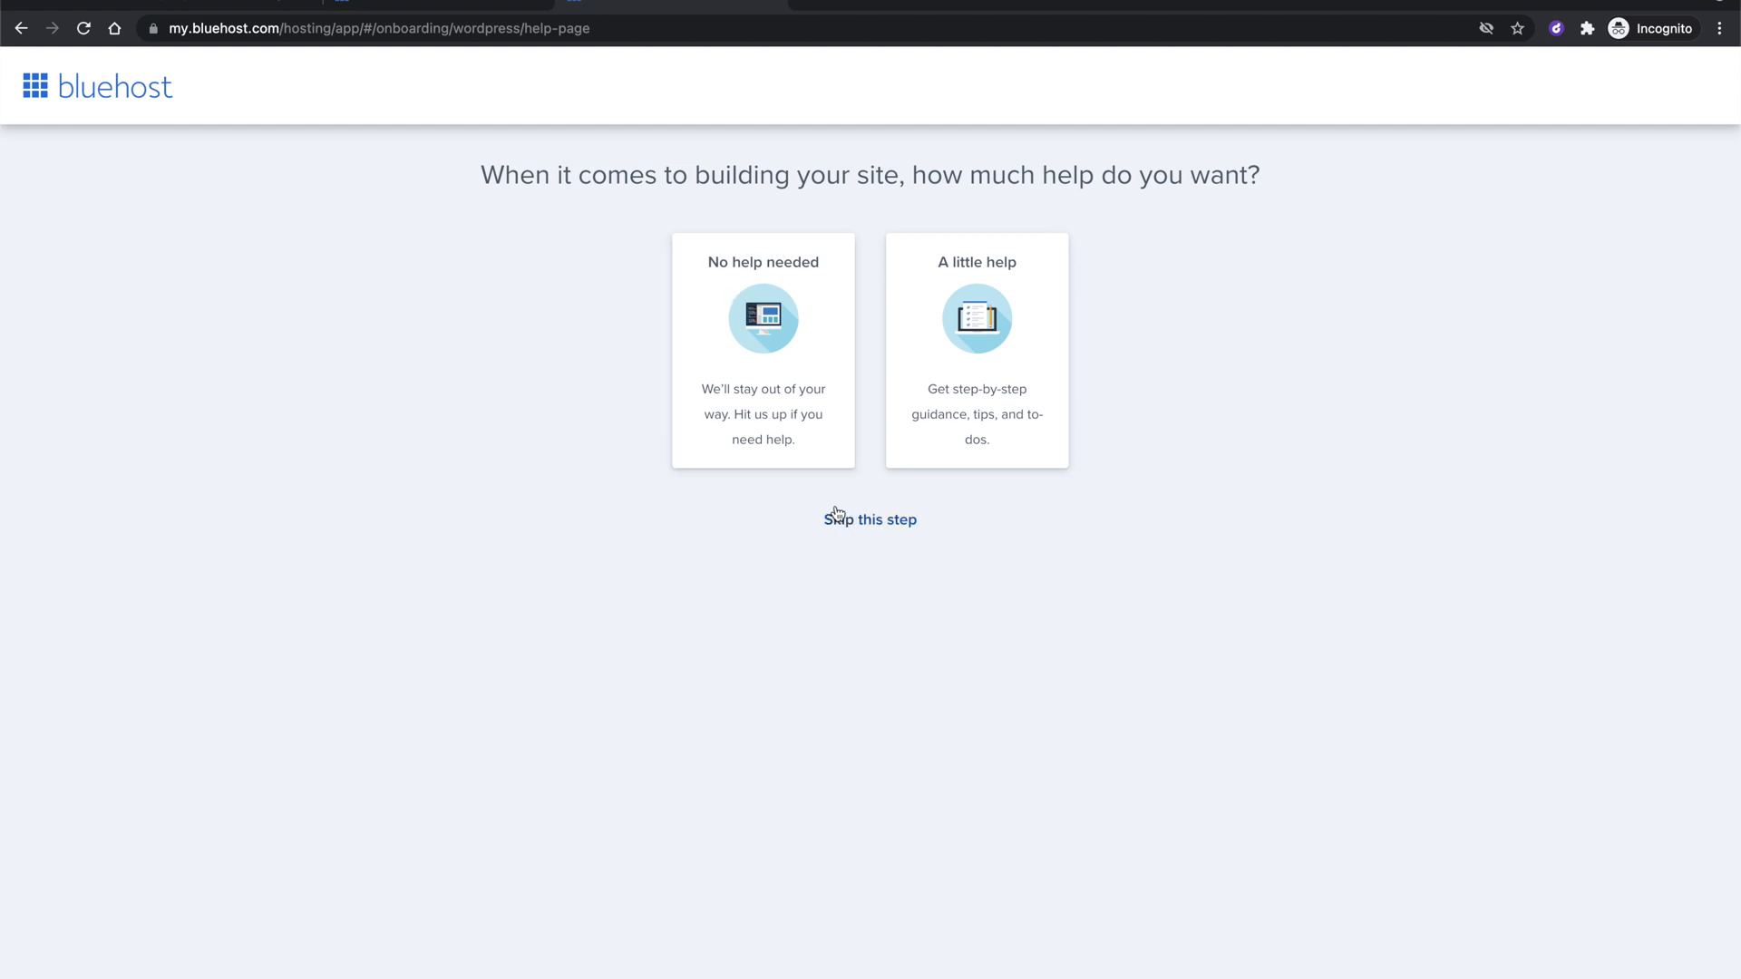
click(744, 291)
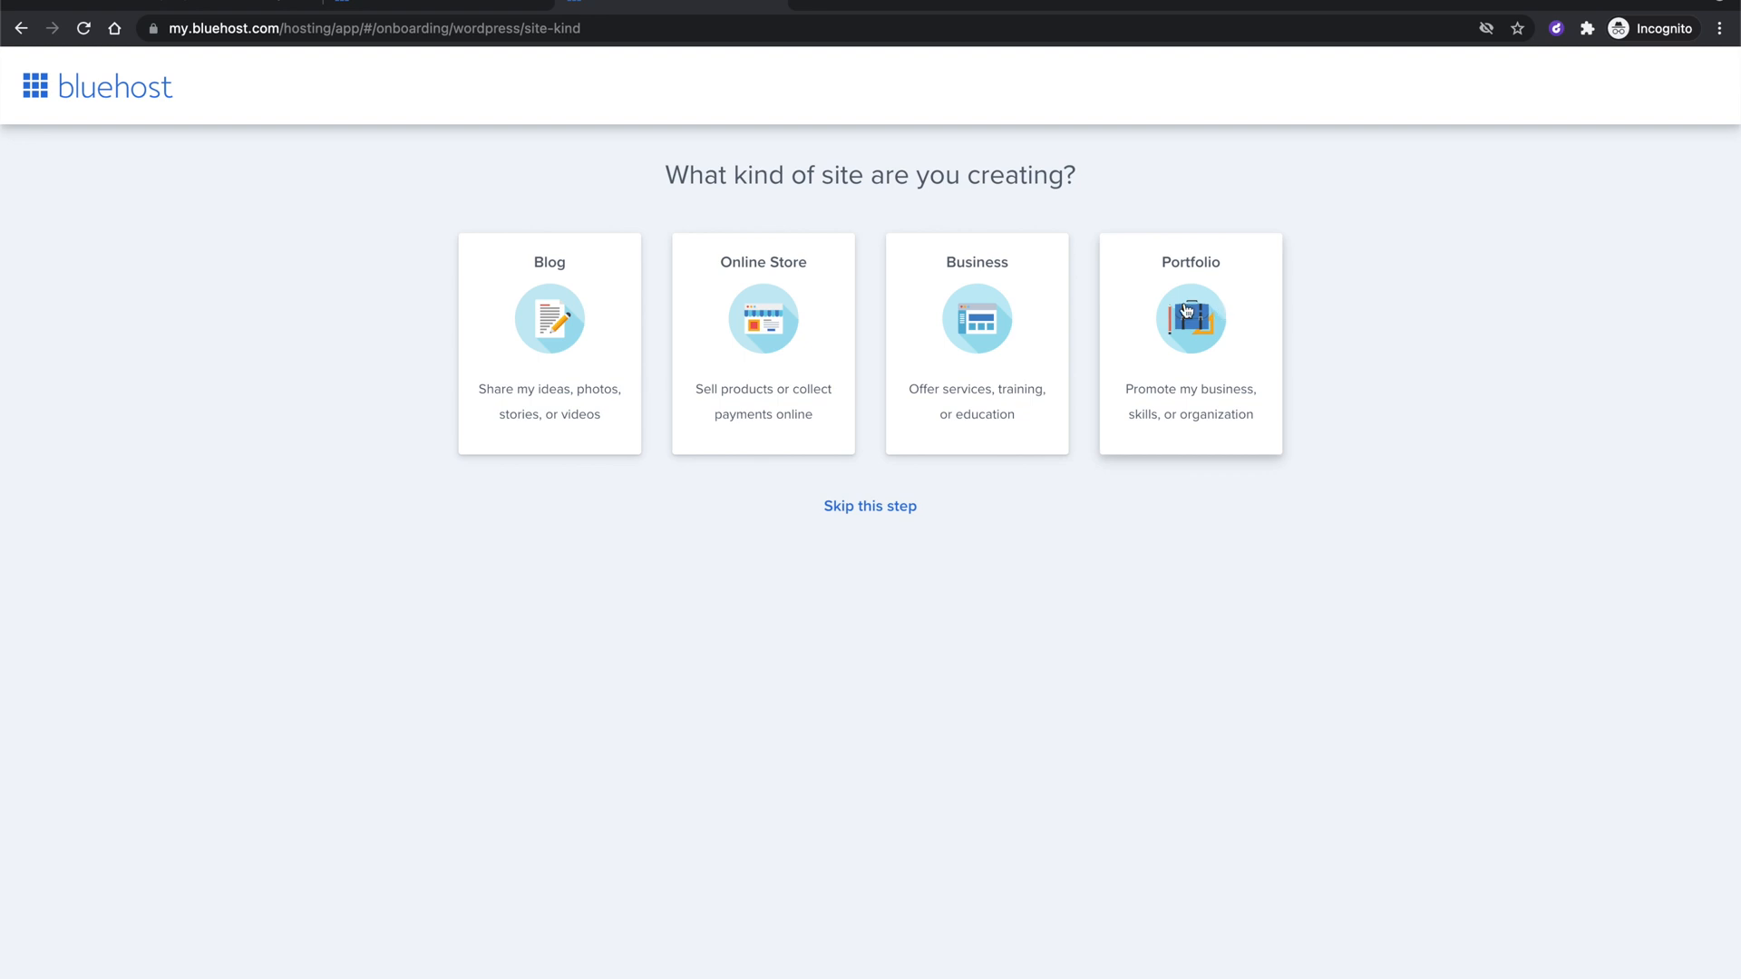
click(863, 508)
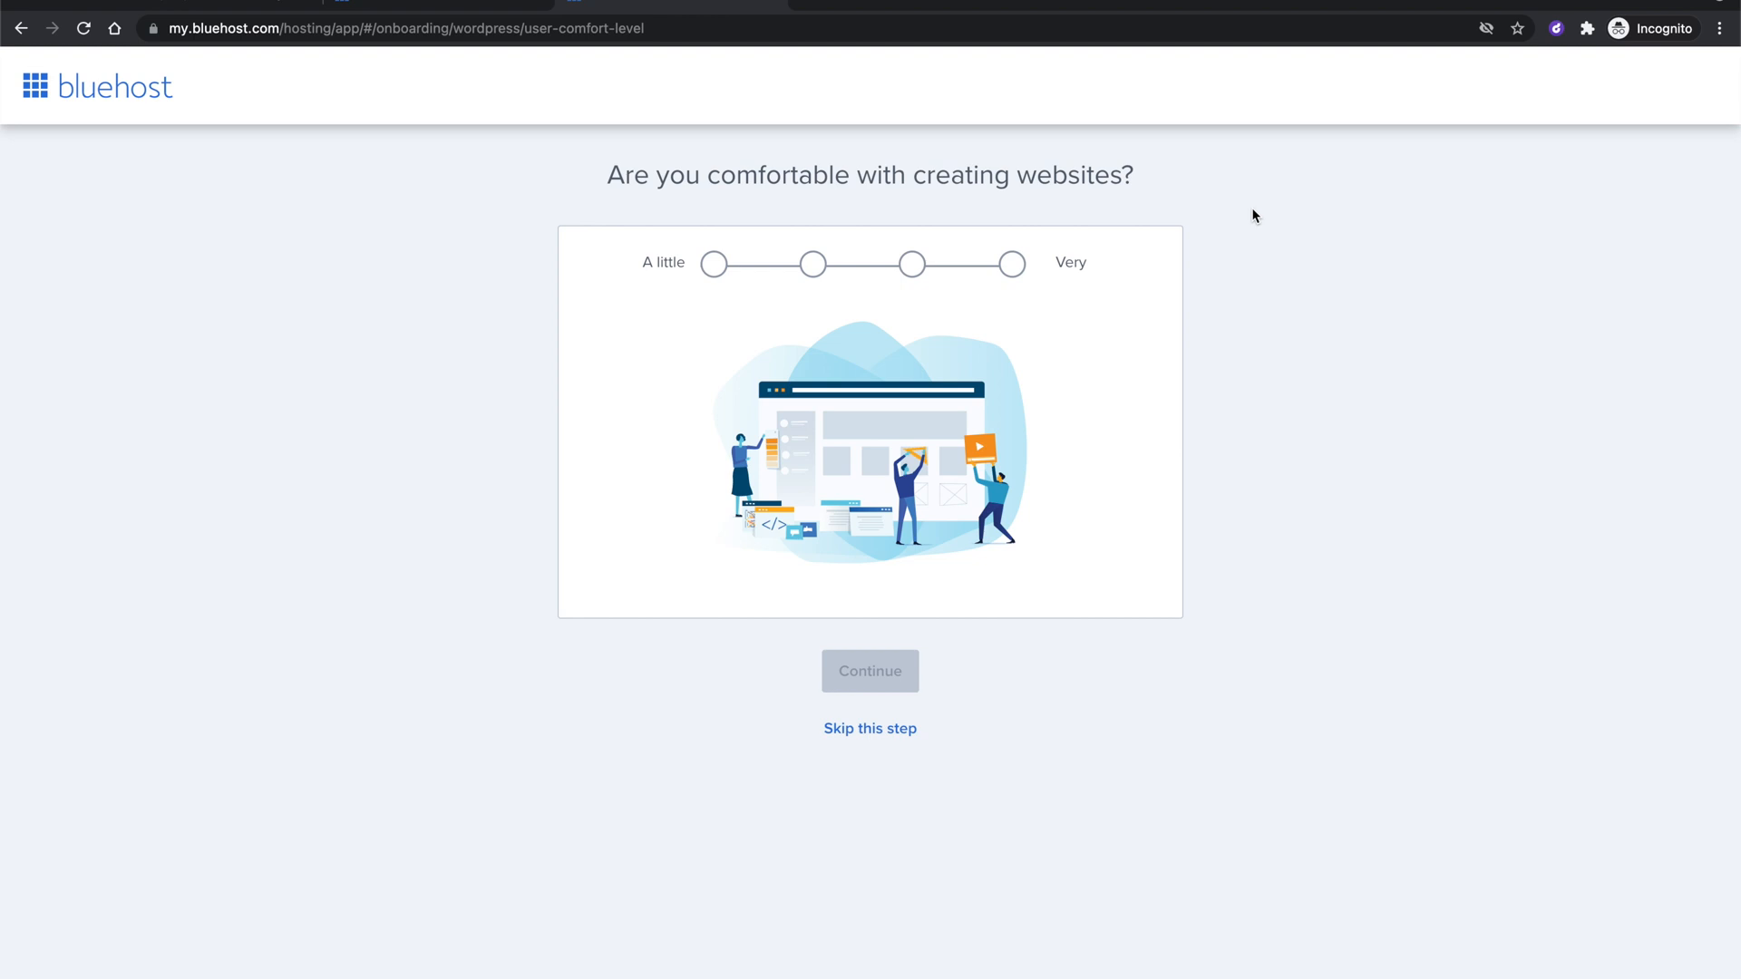
click(884, 728)
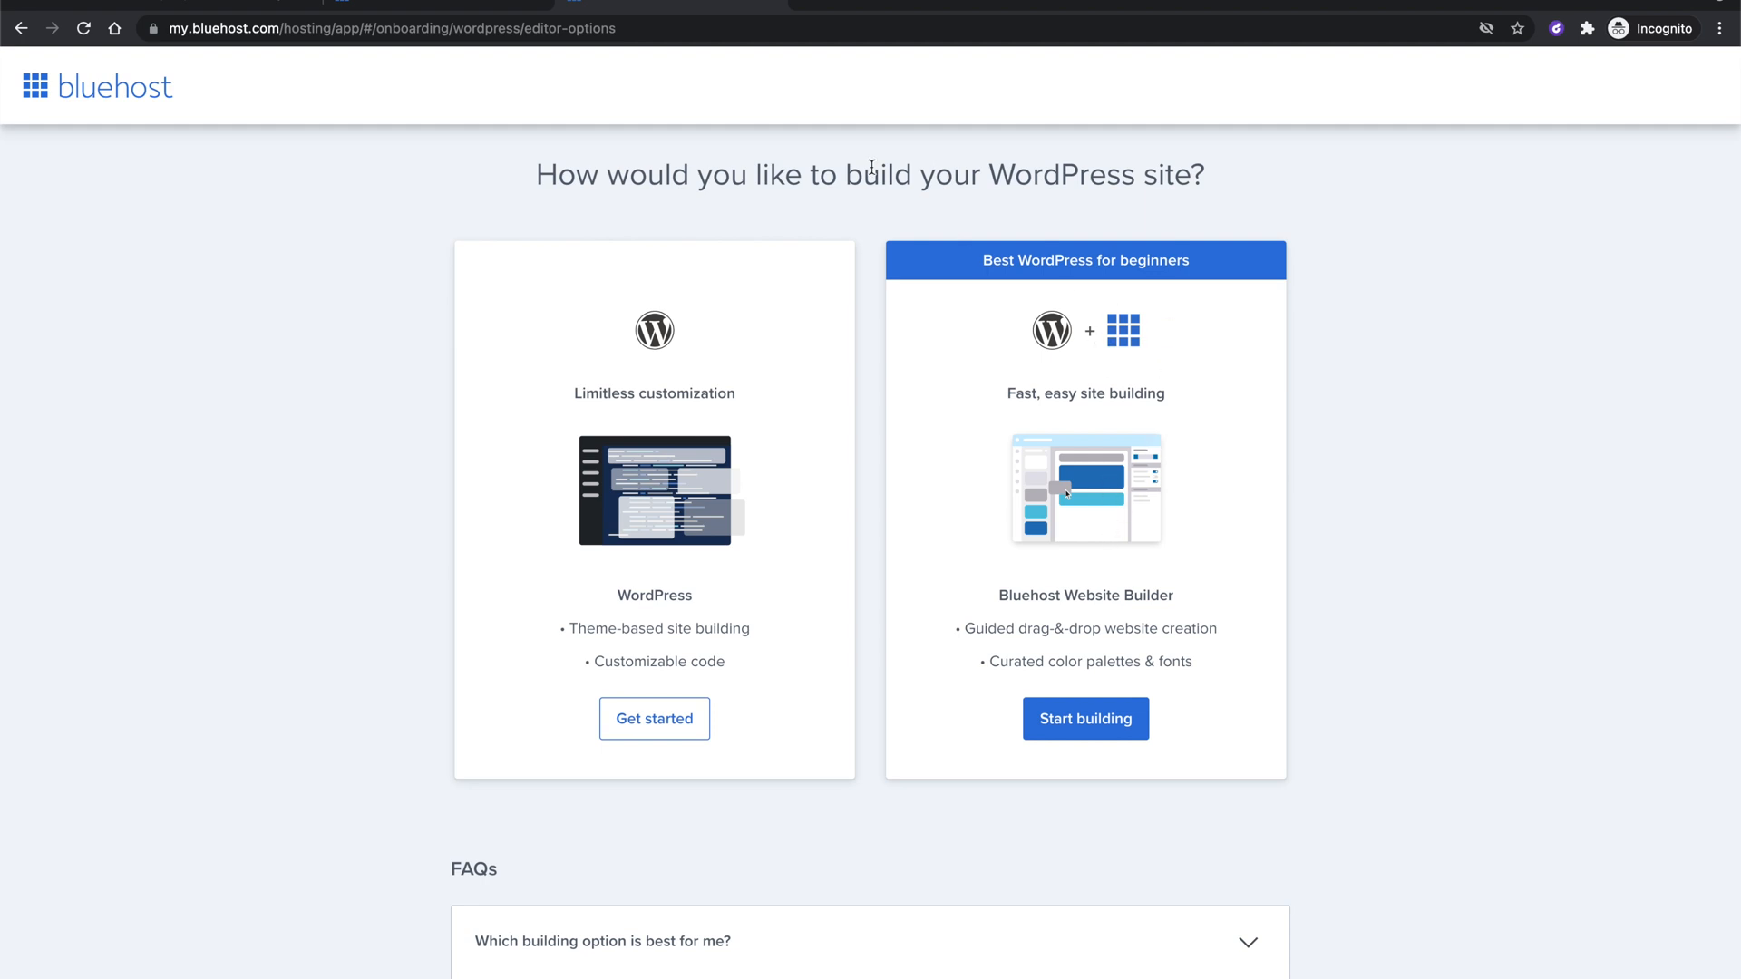
Highlight, then deselect, the 'How would you like to build your WordPress site?' heading.
triple_click(871, 169)
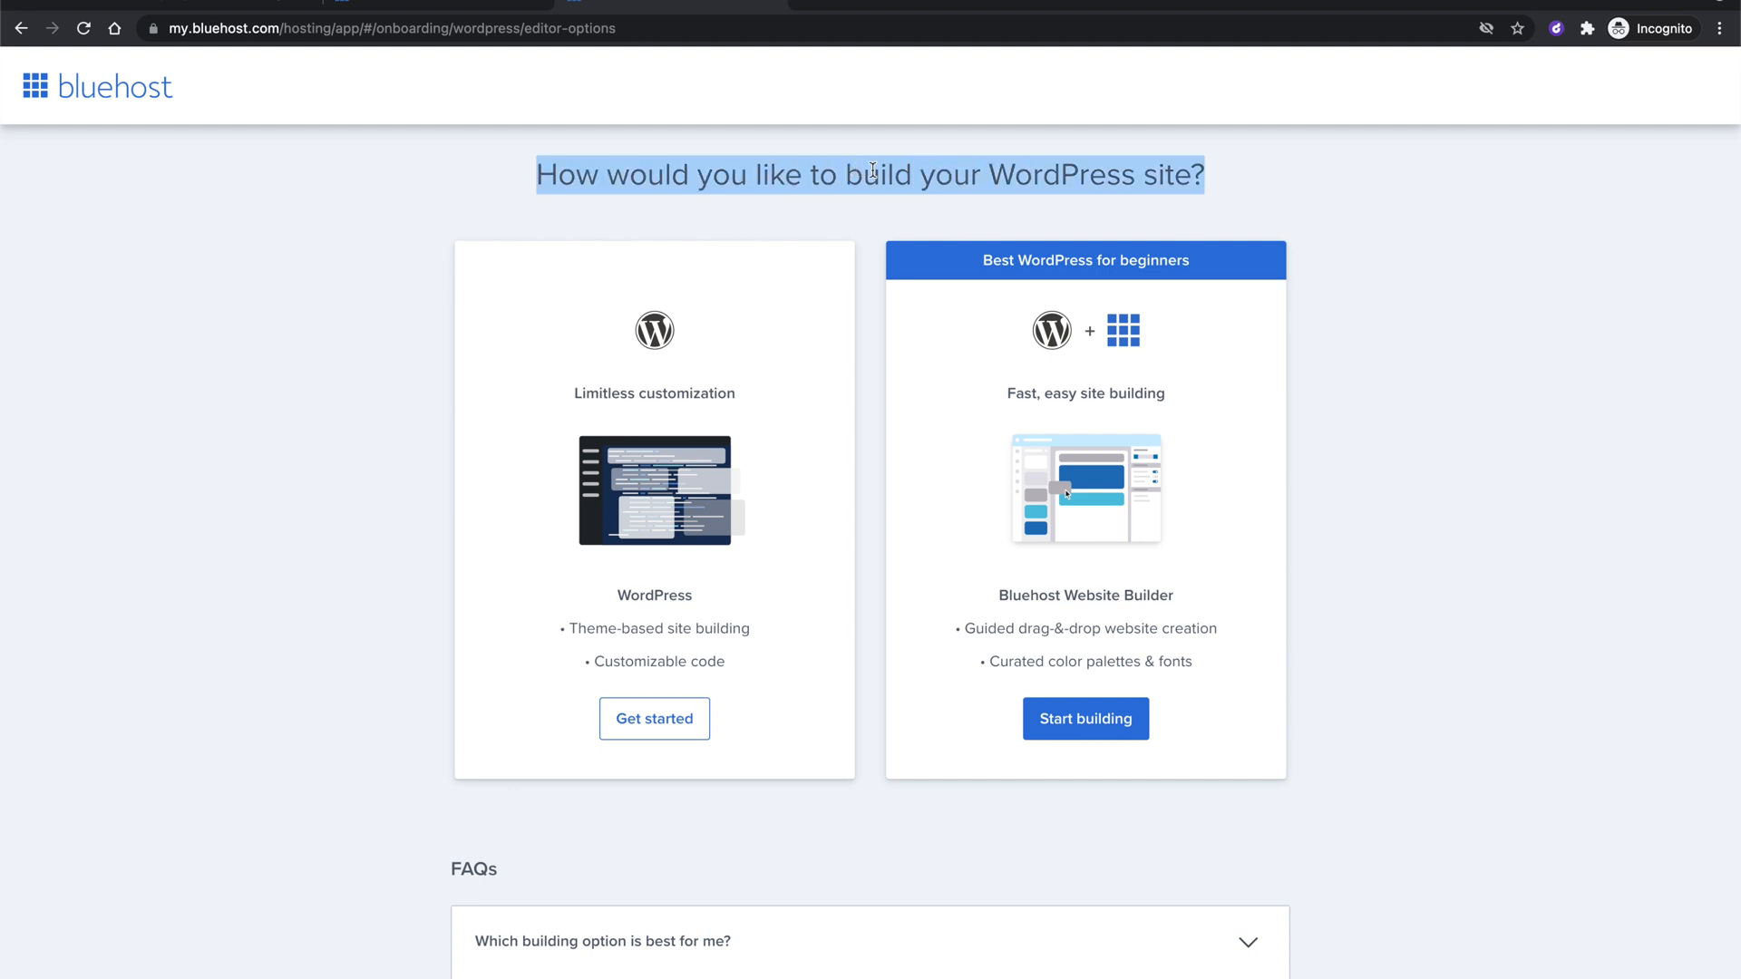
click(872, 171)
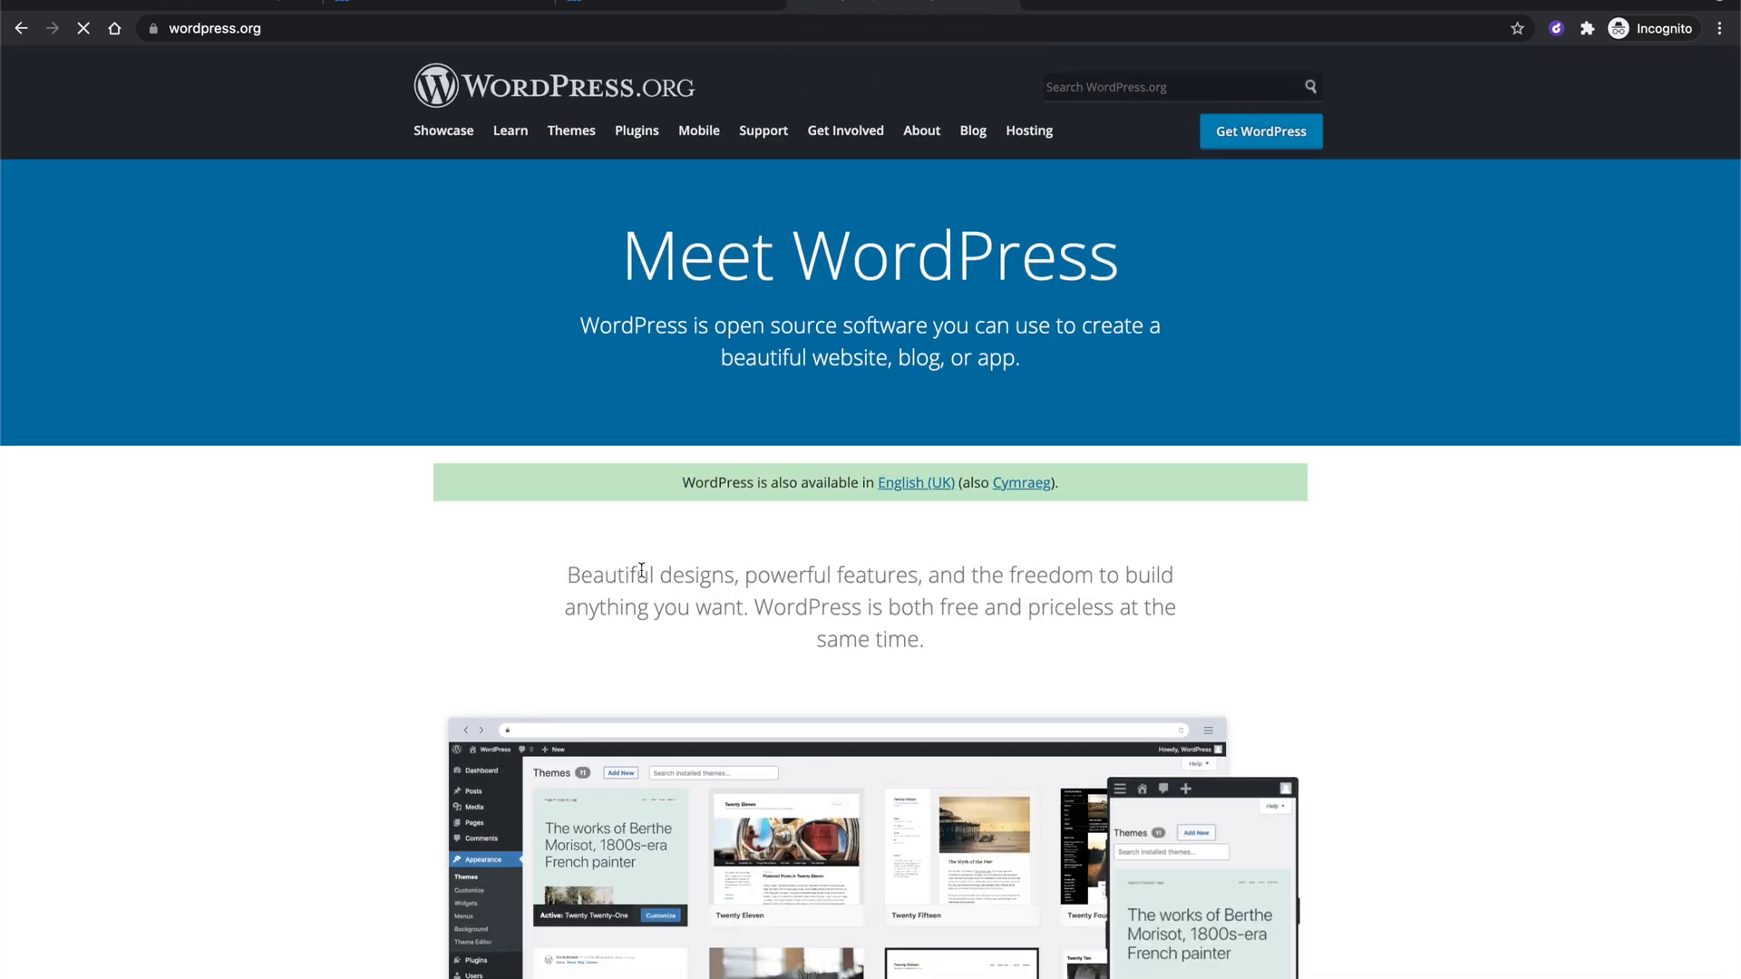
Browse down the wordpress.org home page to Get Started, then return to the Bluehost Portal tab.
scroll(642, 571, down, 9)
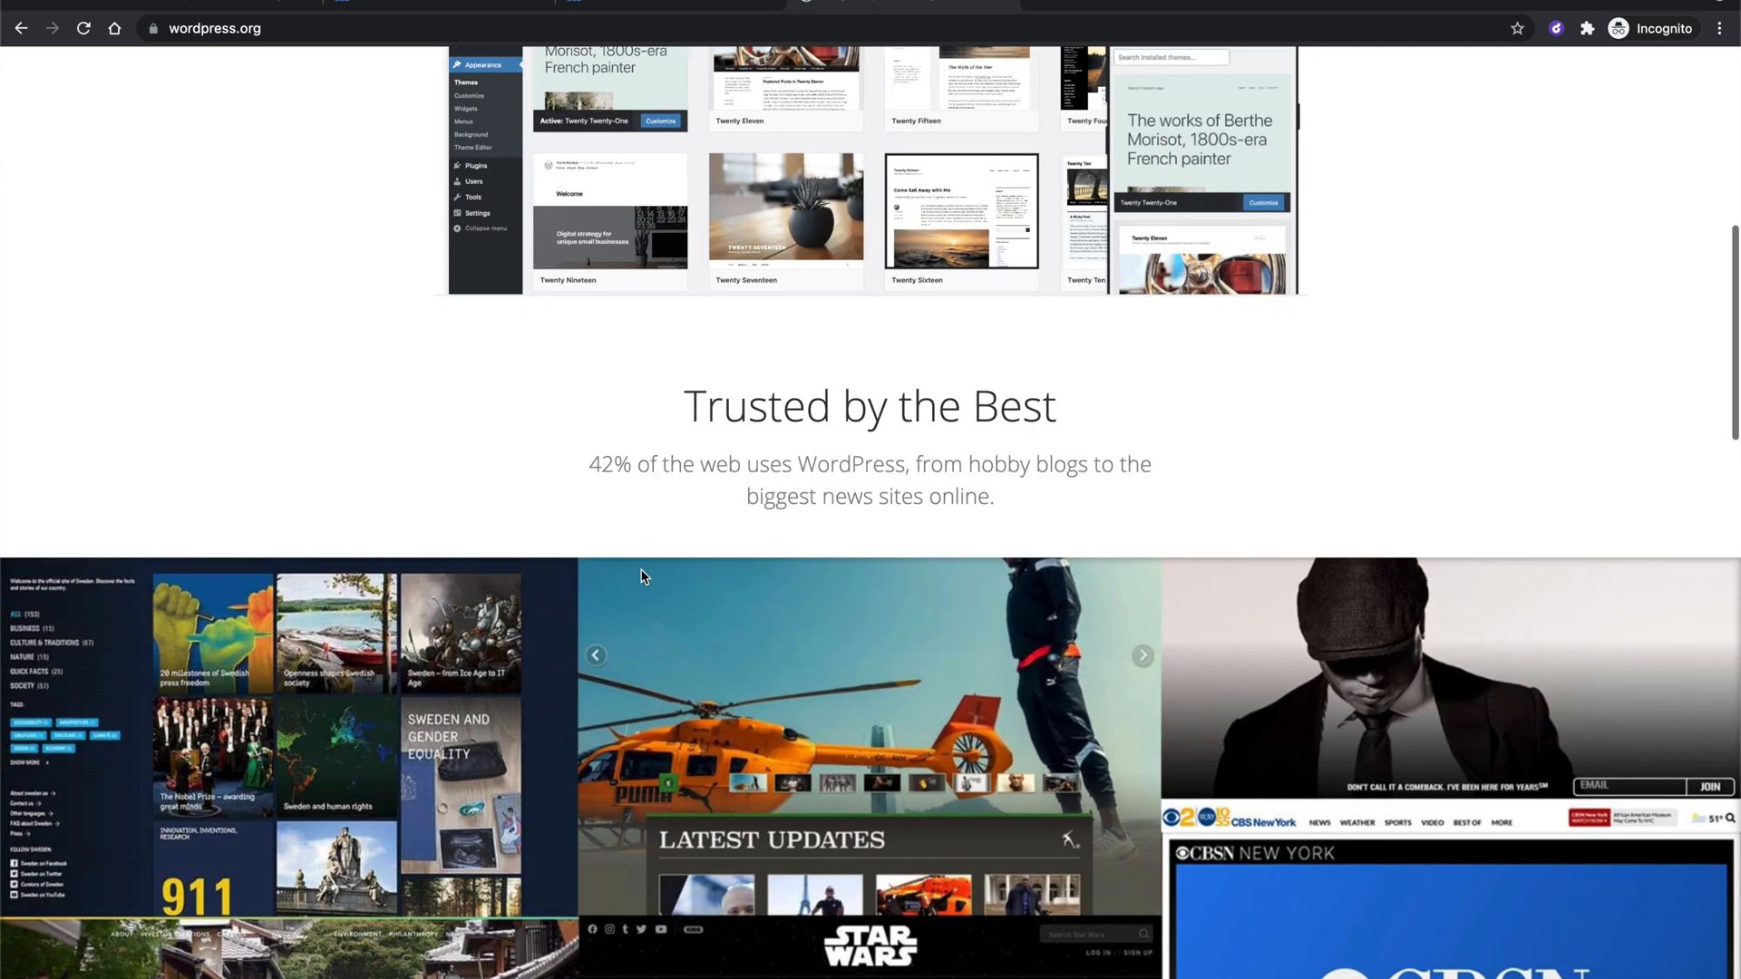
scroll(642, 577, down, 13)
scroll(806, 627, down, 8)
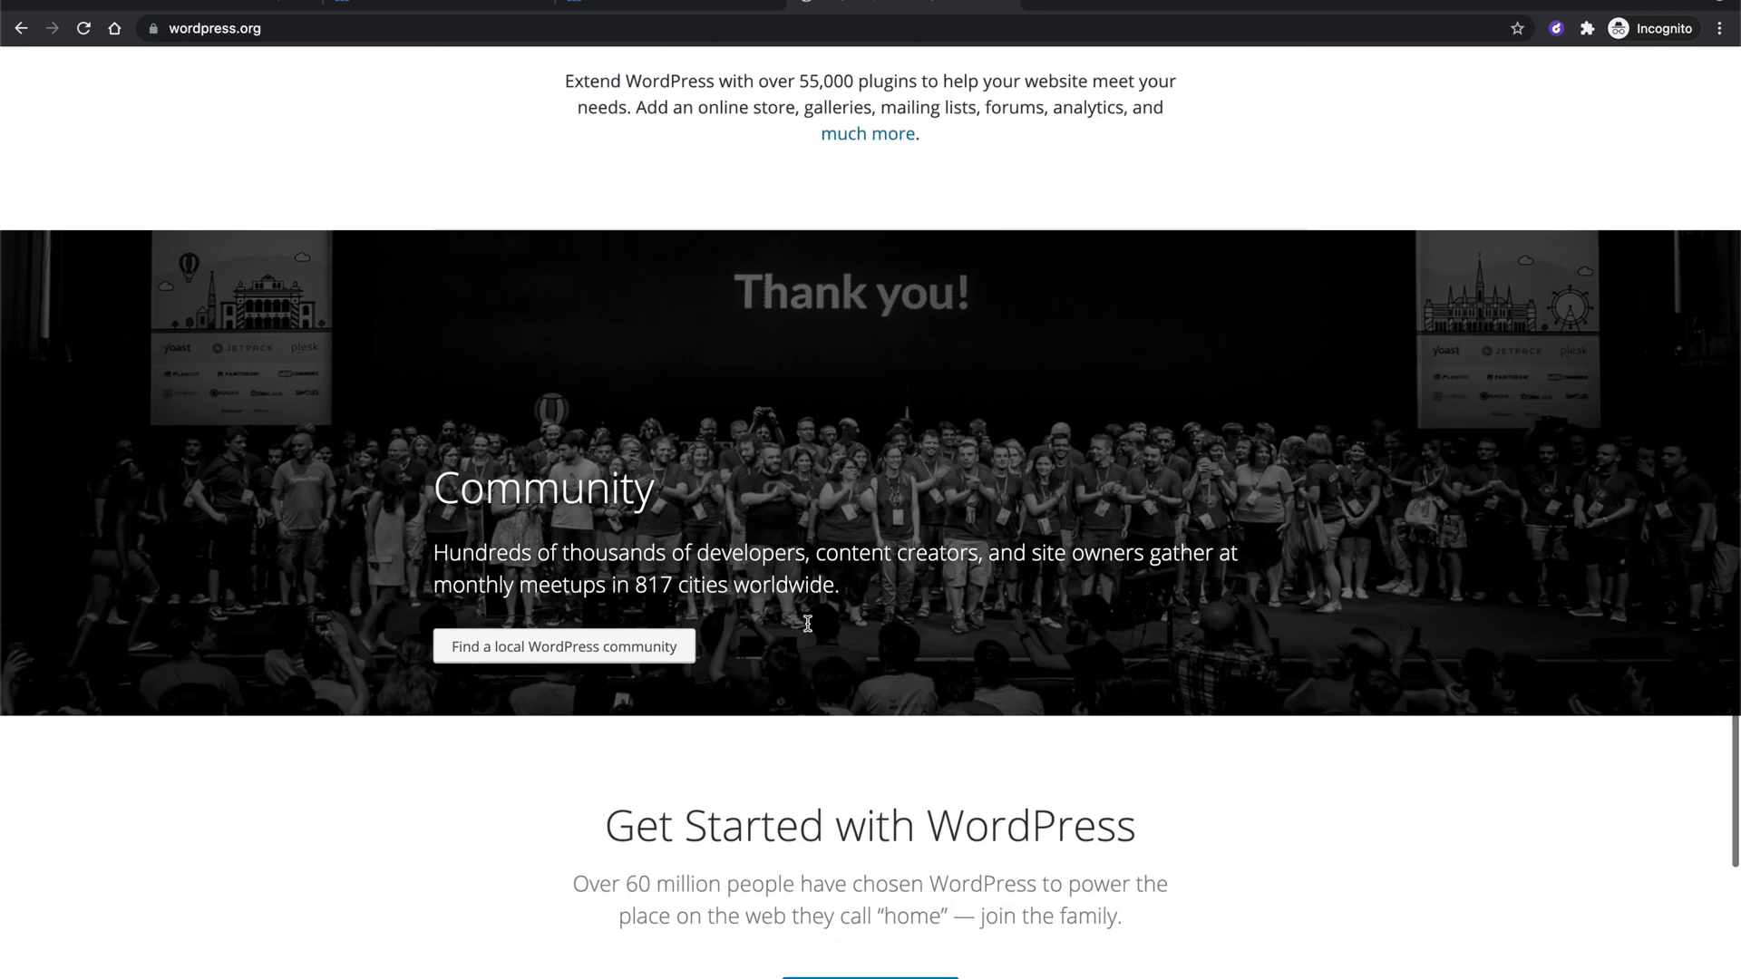
scroll(807, 626, down, 4)
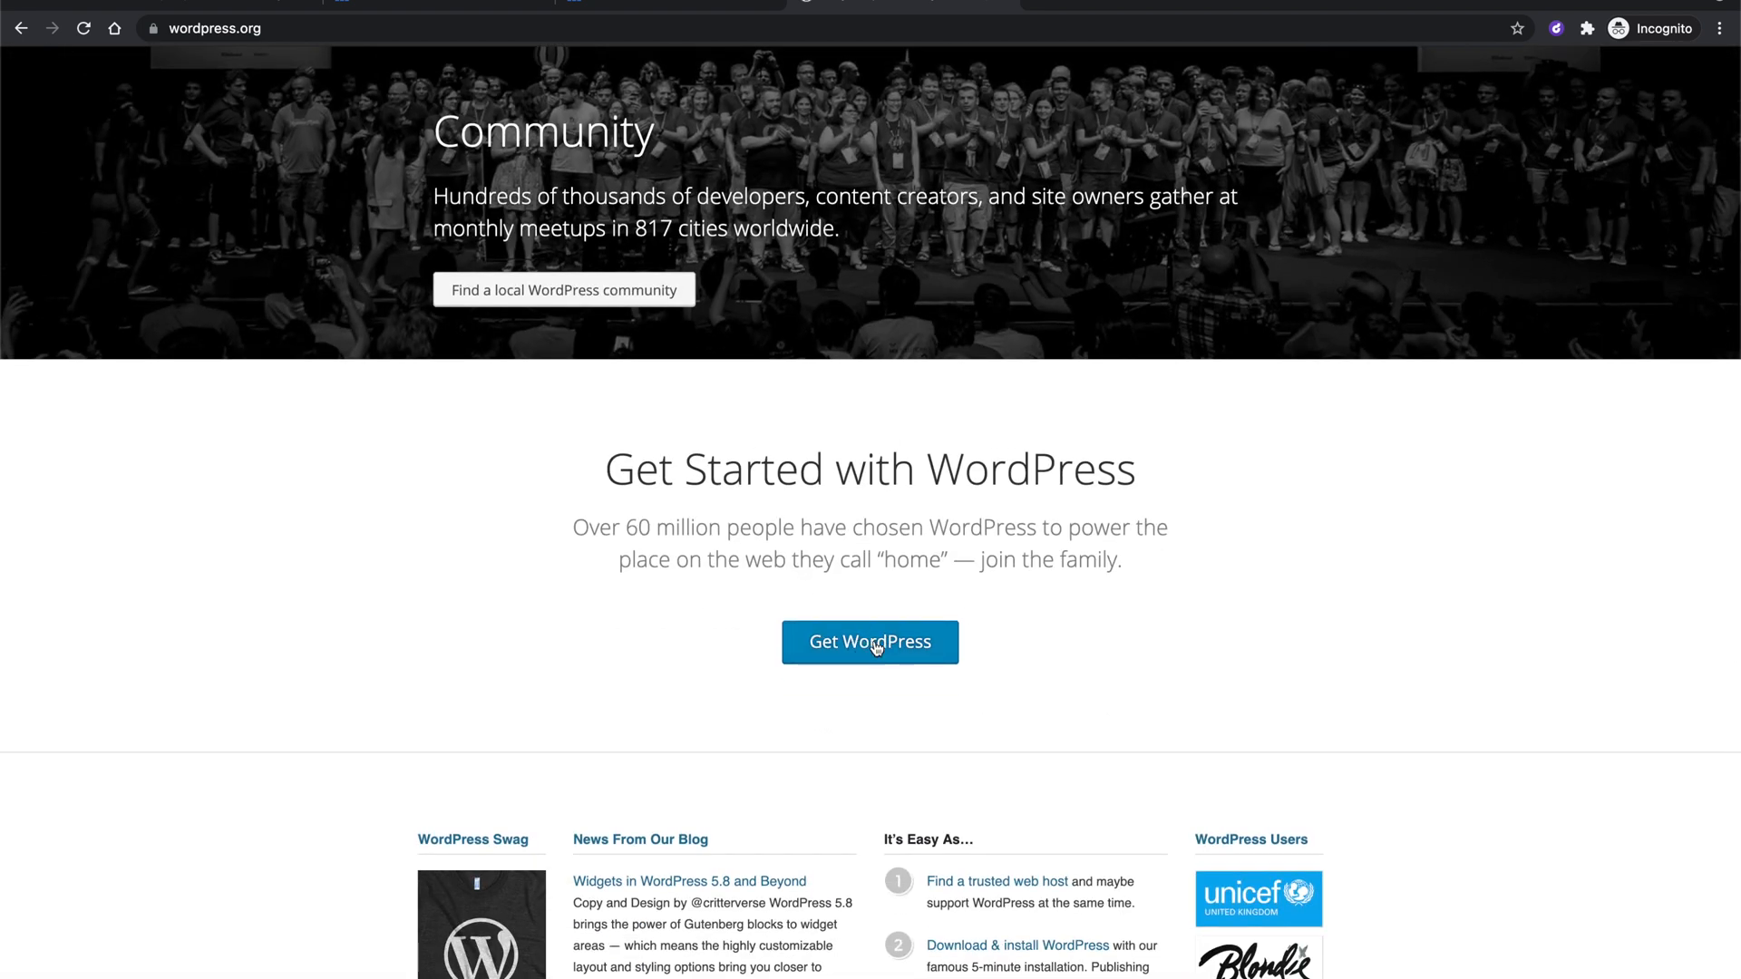
click(658, 5)
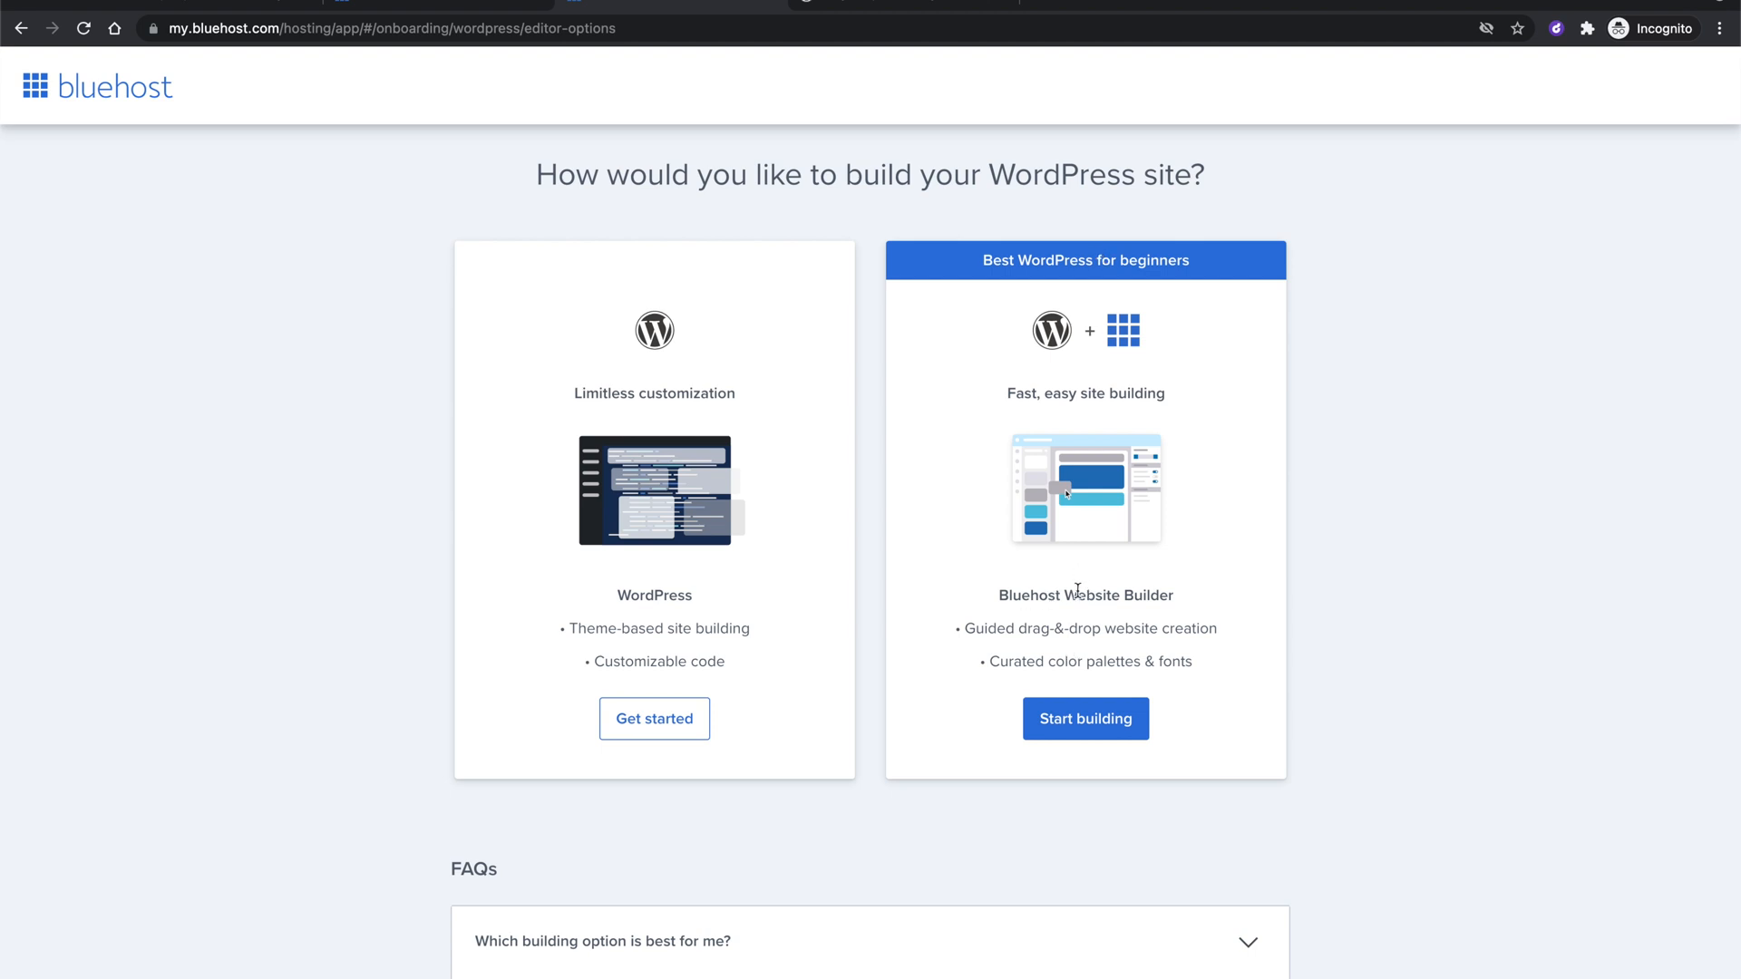
Choose Get started under the WordPress card instead of Bluehost Website Builder.
double_click(1090, 592)
click(1119, 591)
scroll(739, 571, down, 1)
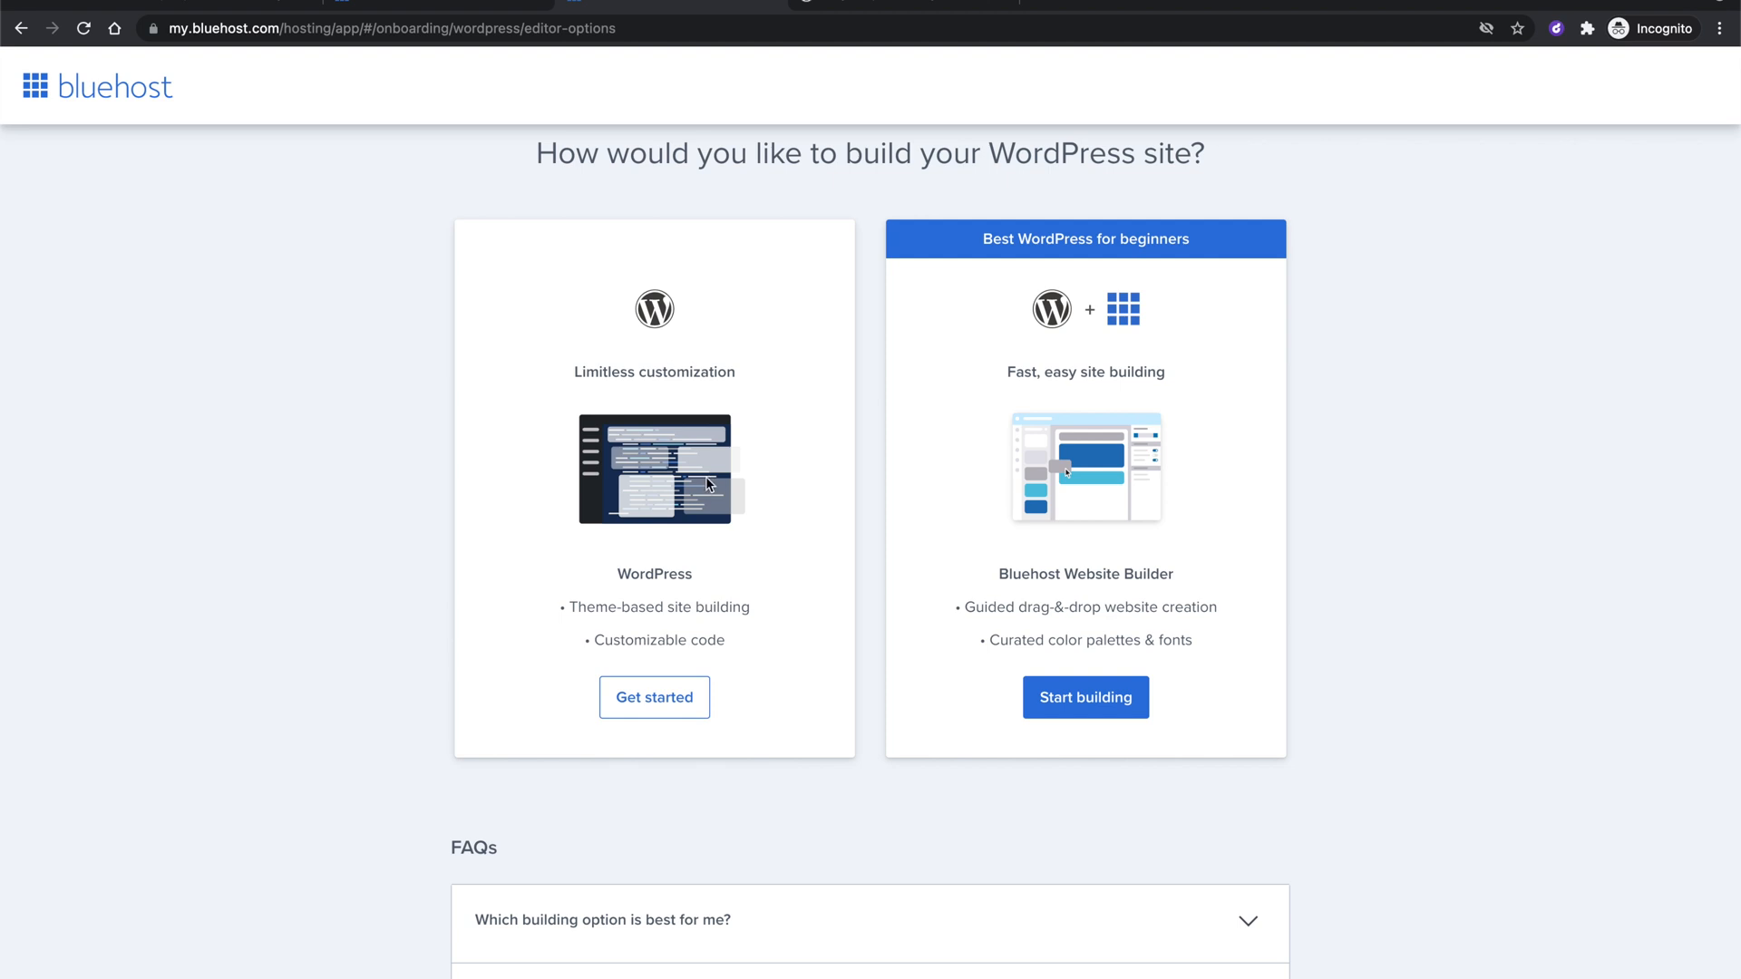
scroll(709, 485, down, 1)
scroll(709, 485, down, 1)
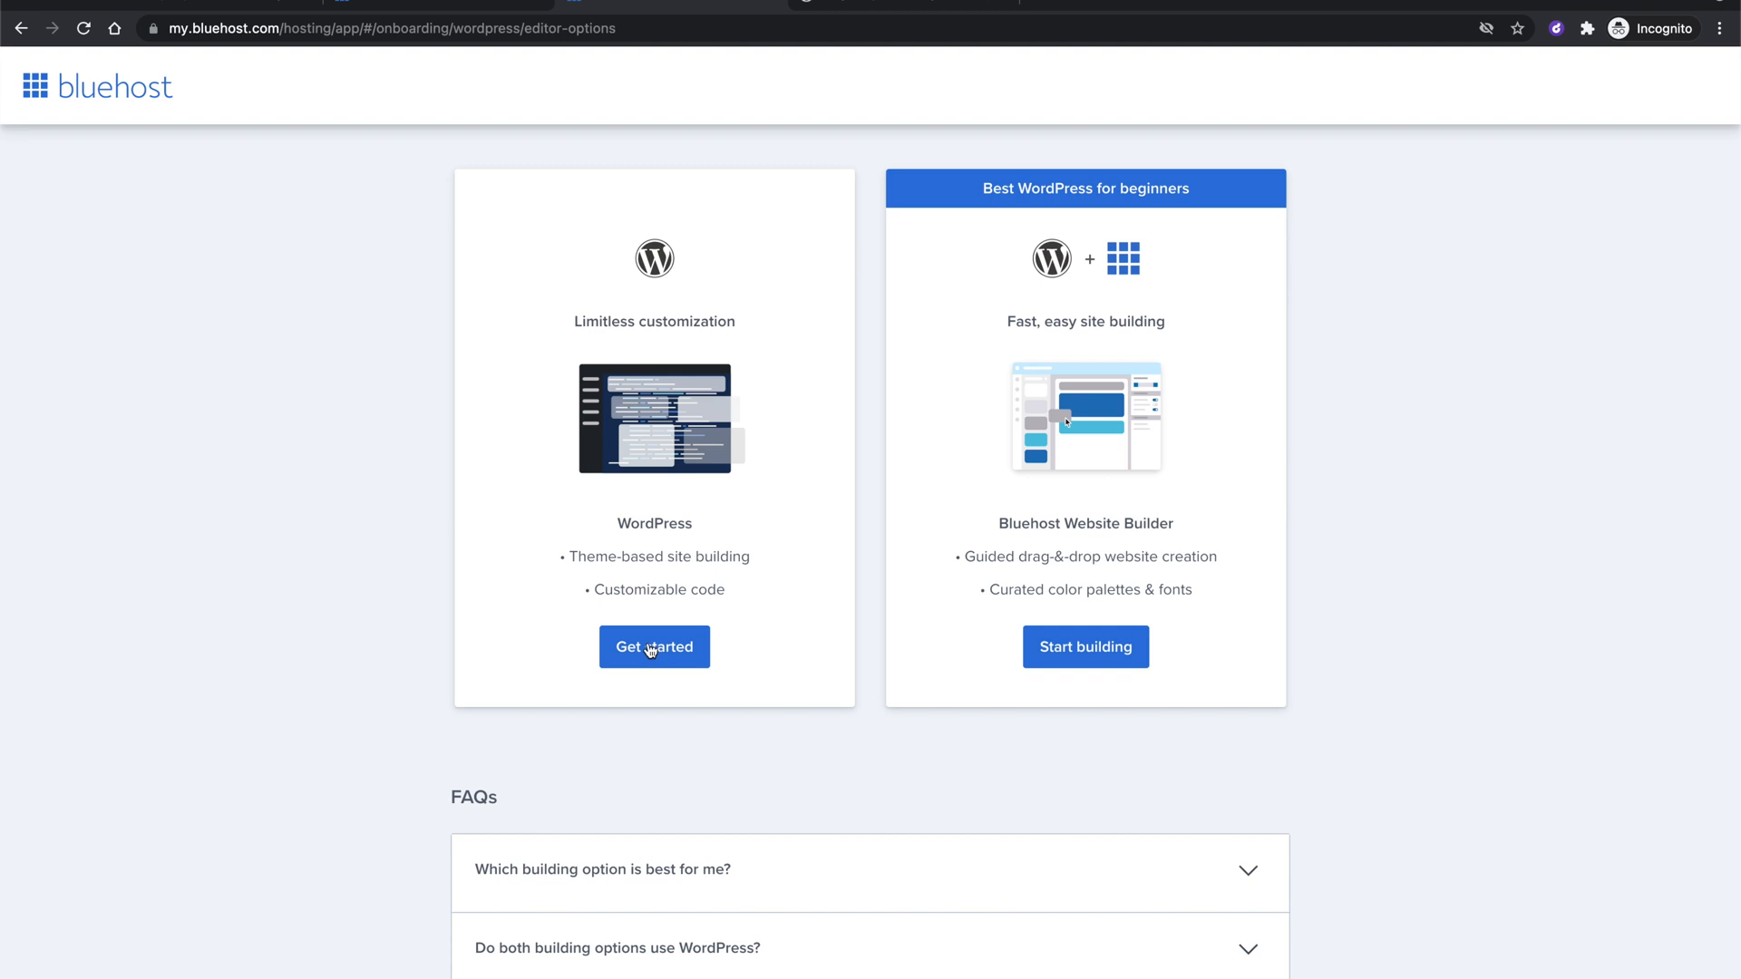
click(651, 648)
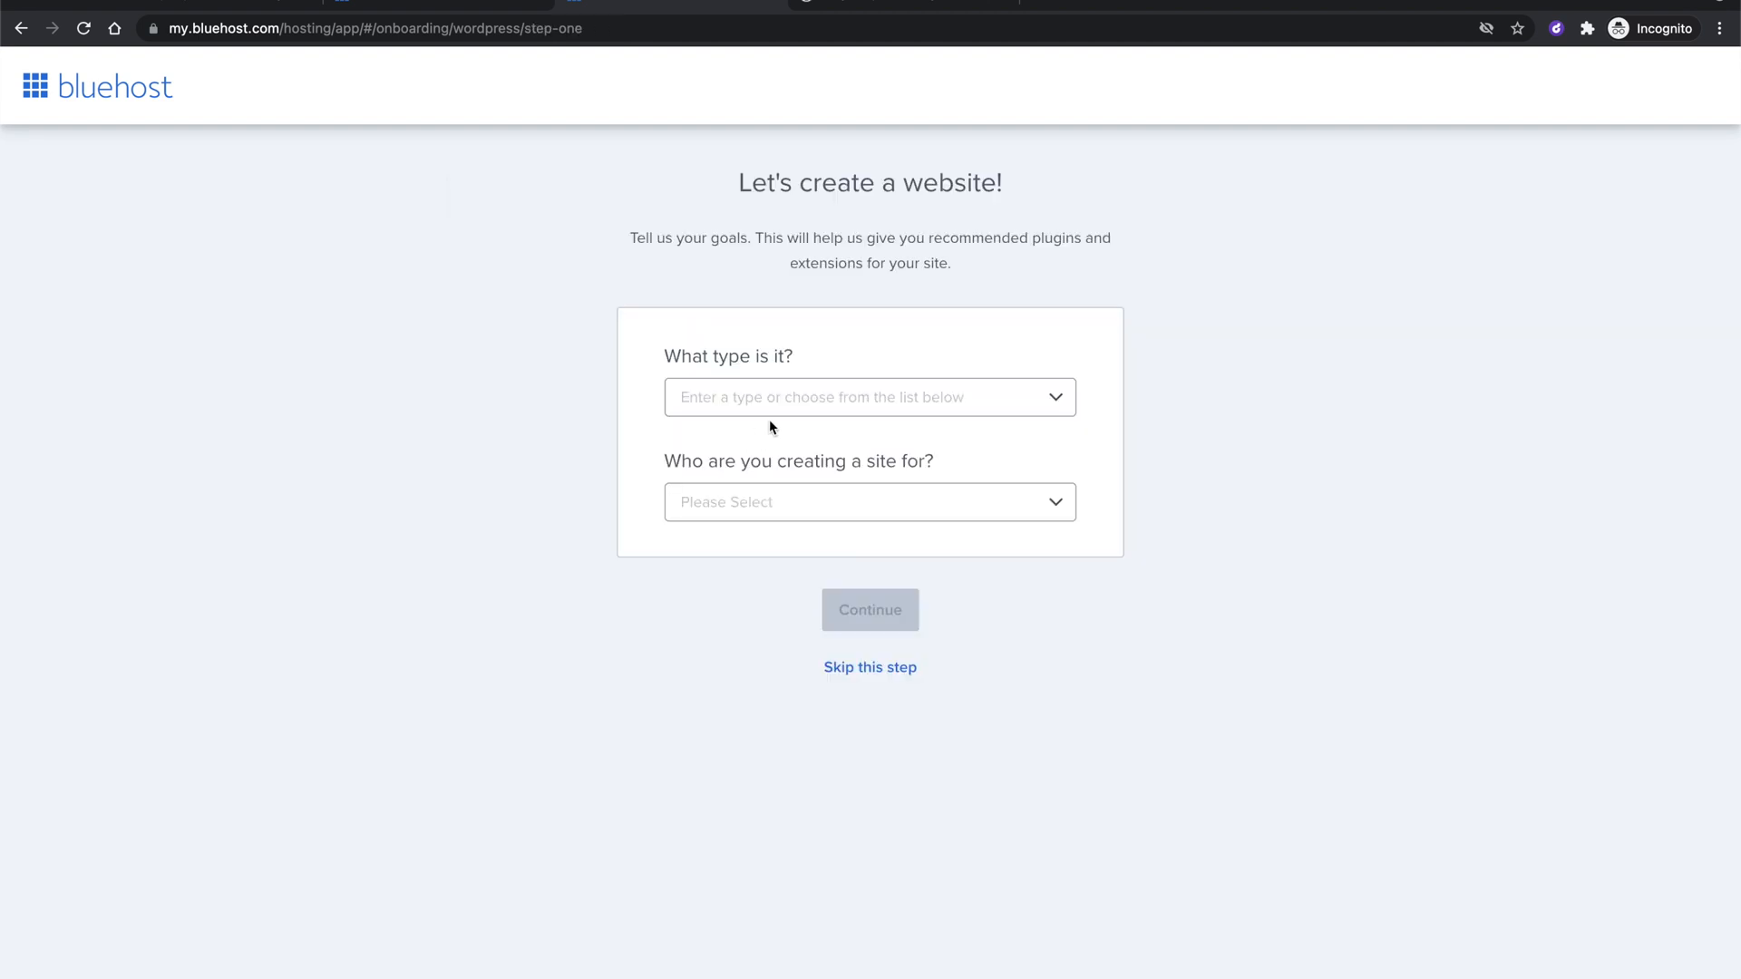
Set the site type to Personal and the audience to Someone else, then skip past the goals page.
click(785, 399)
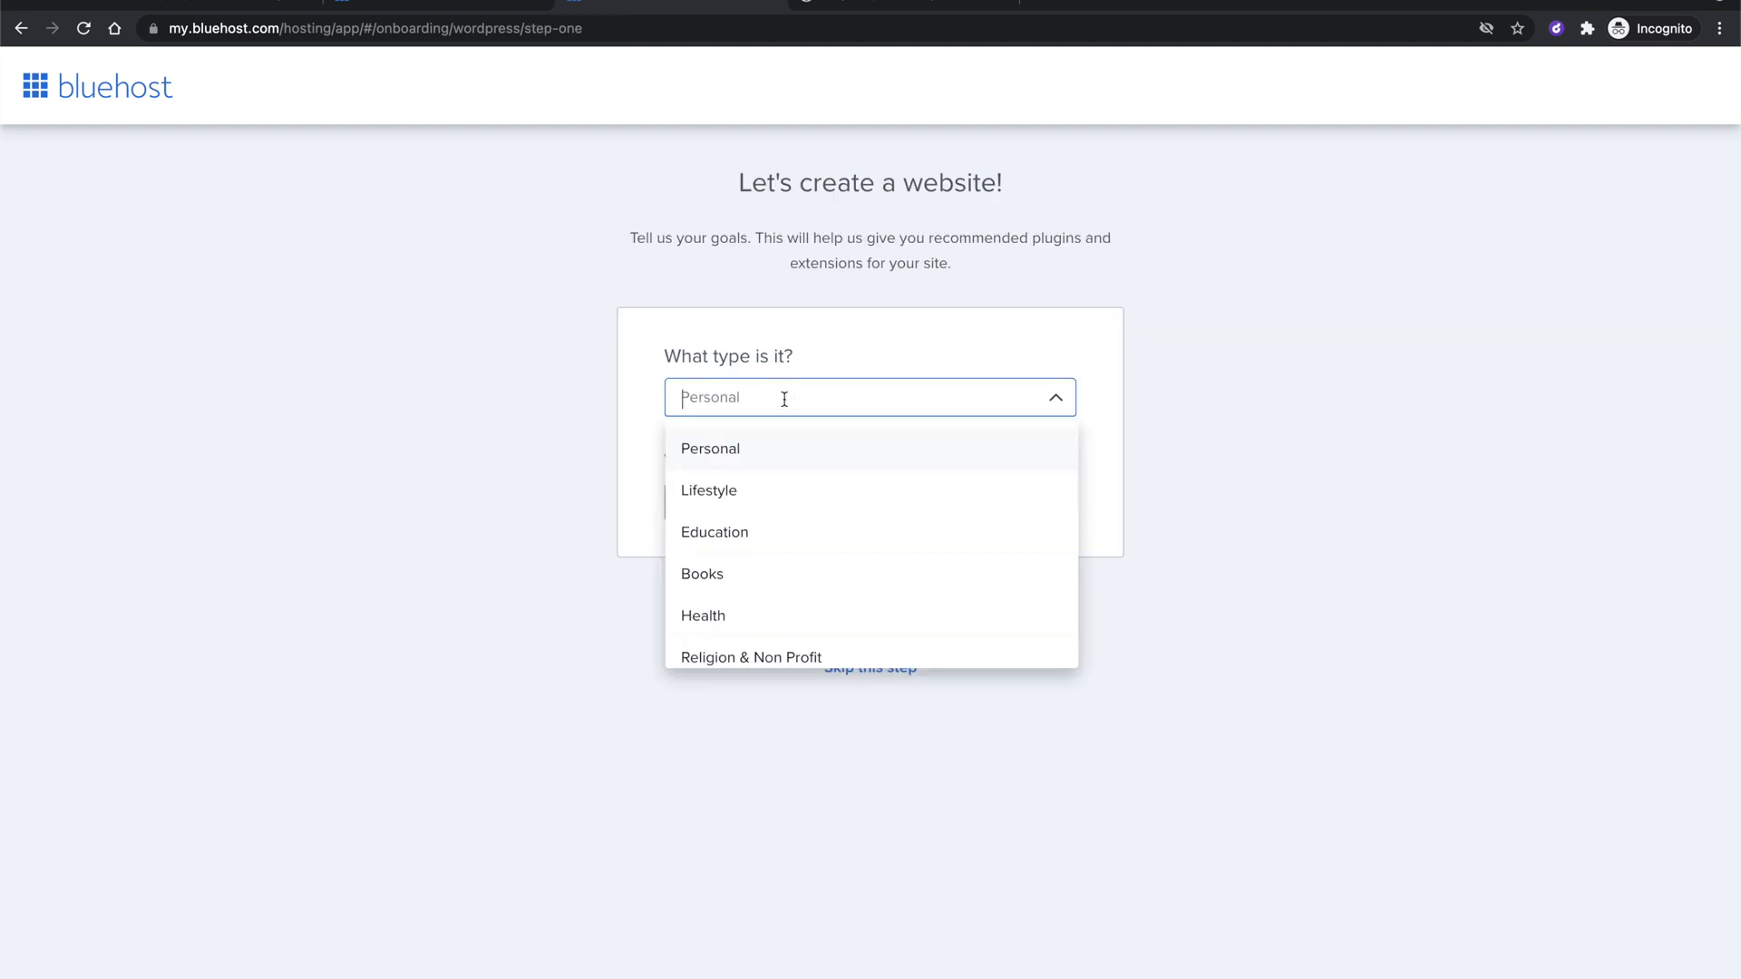
click(779, 346)
click(778, 504)
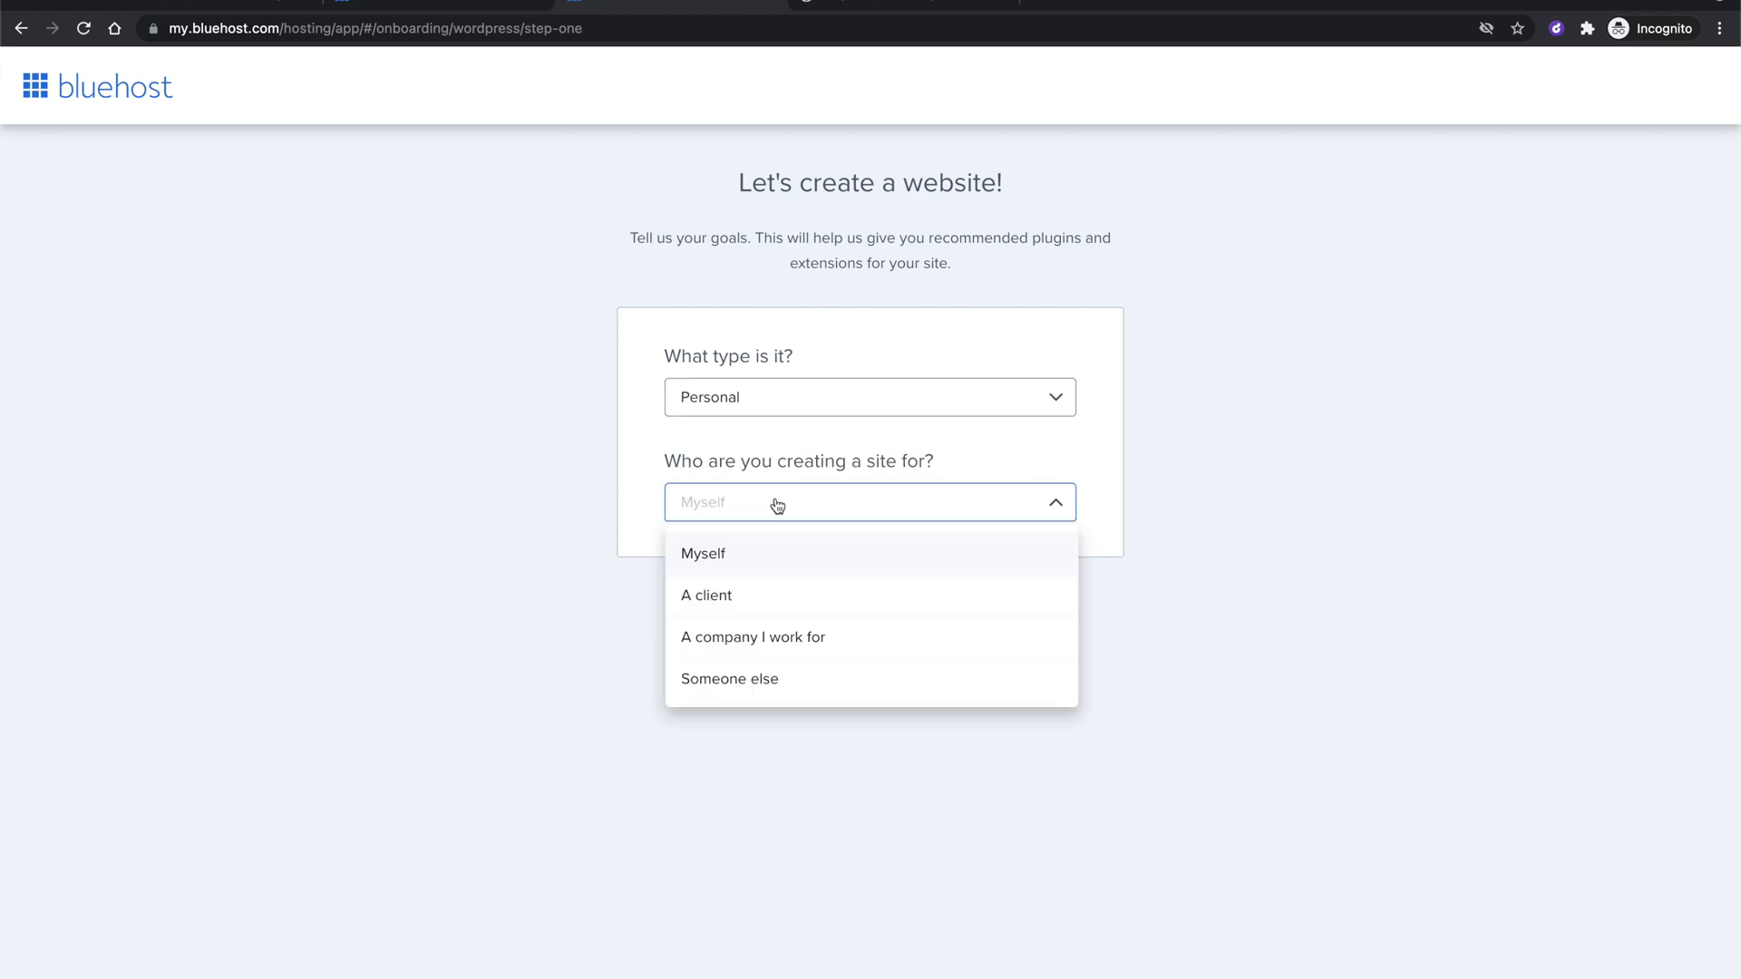
click(778, 505)
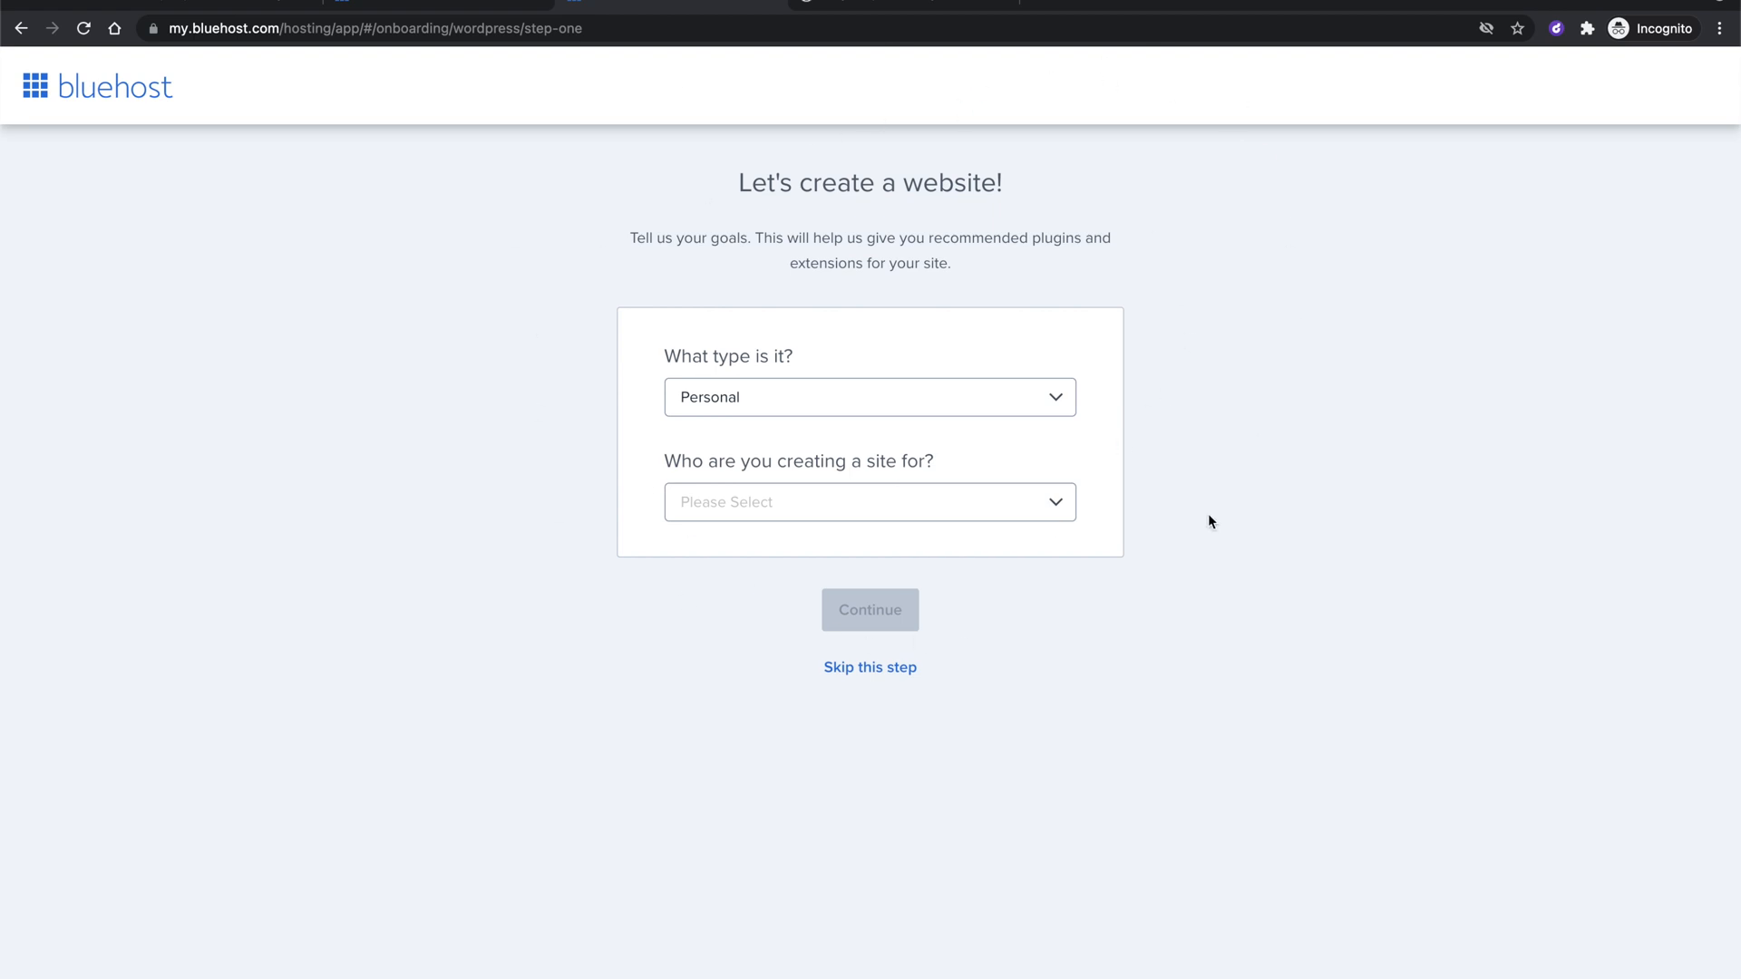
click(752, 512)
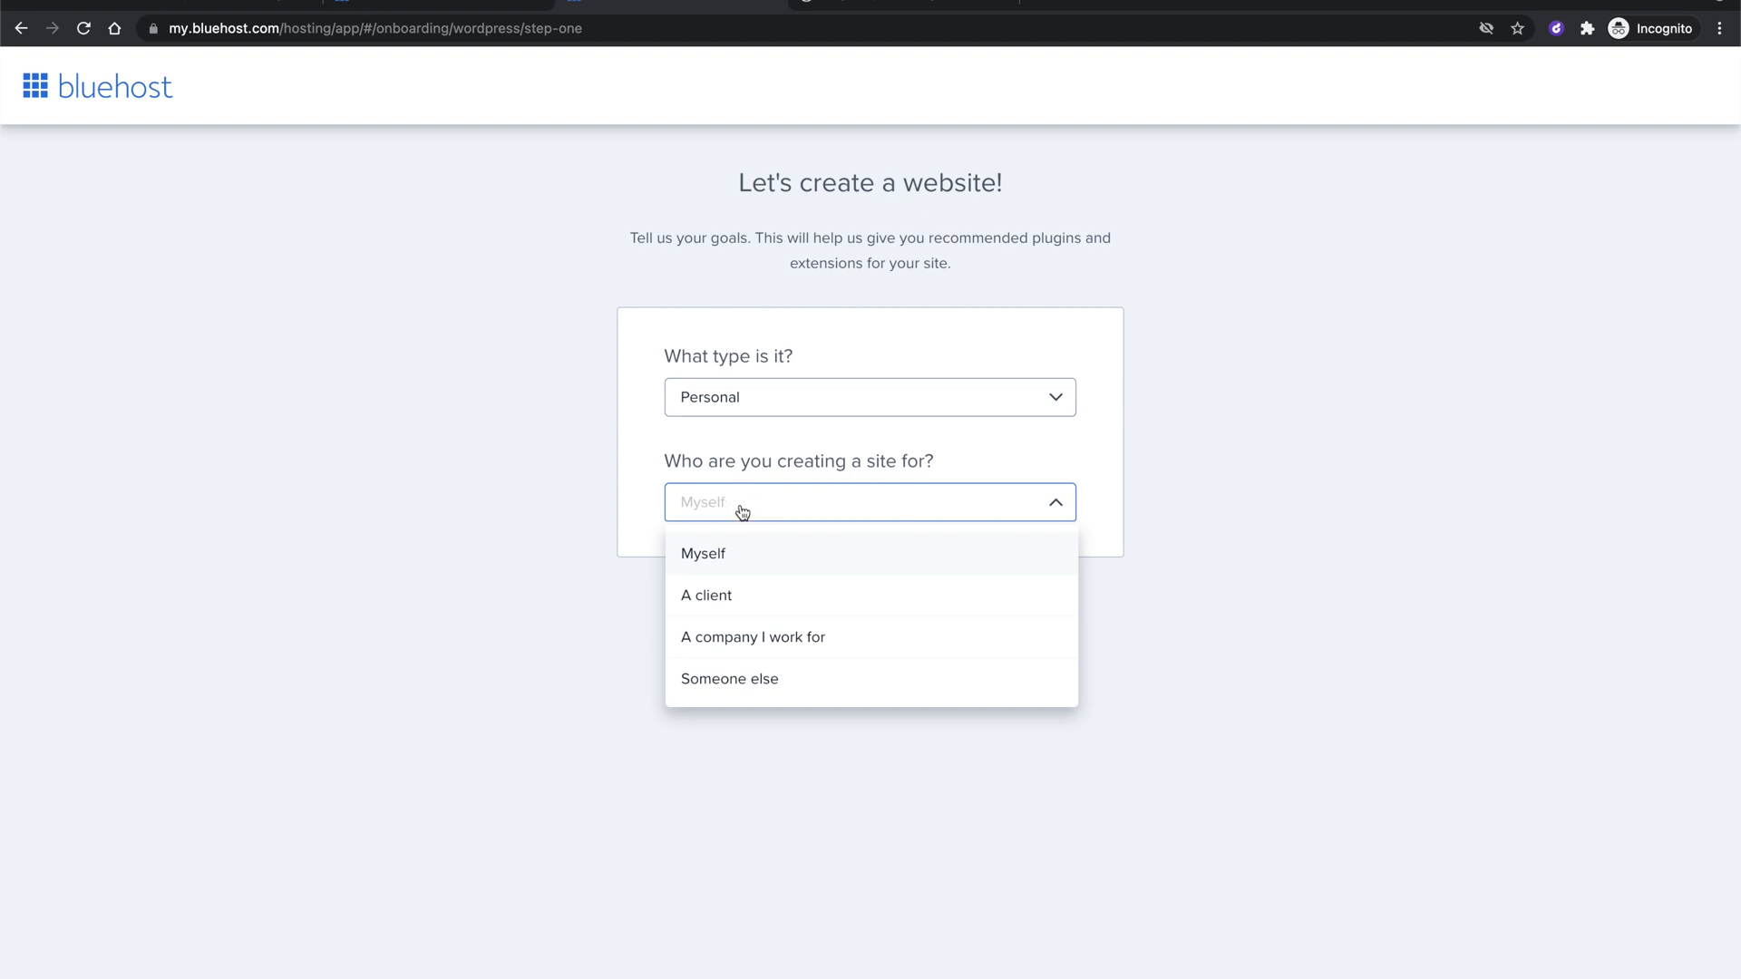
click(730, 682)
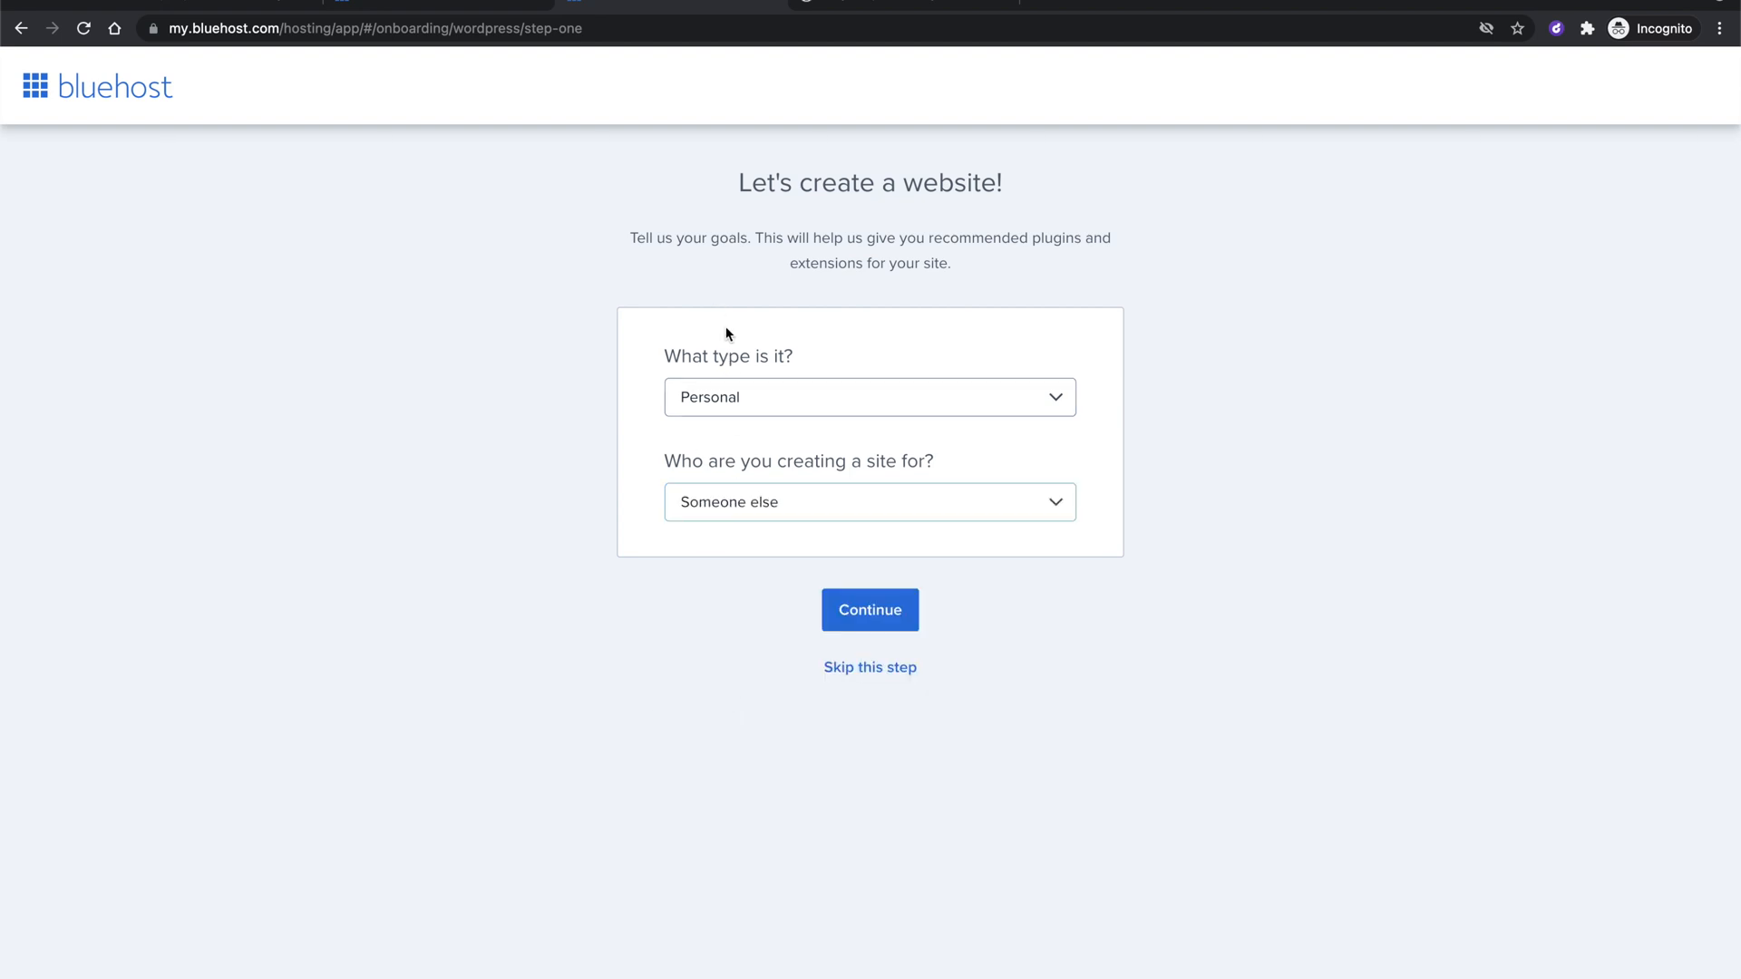
click(860, 671)
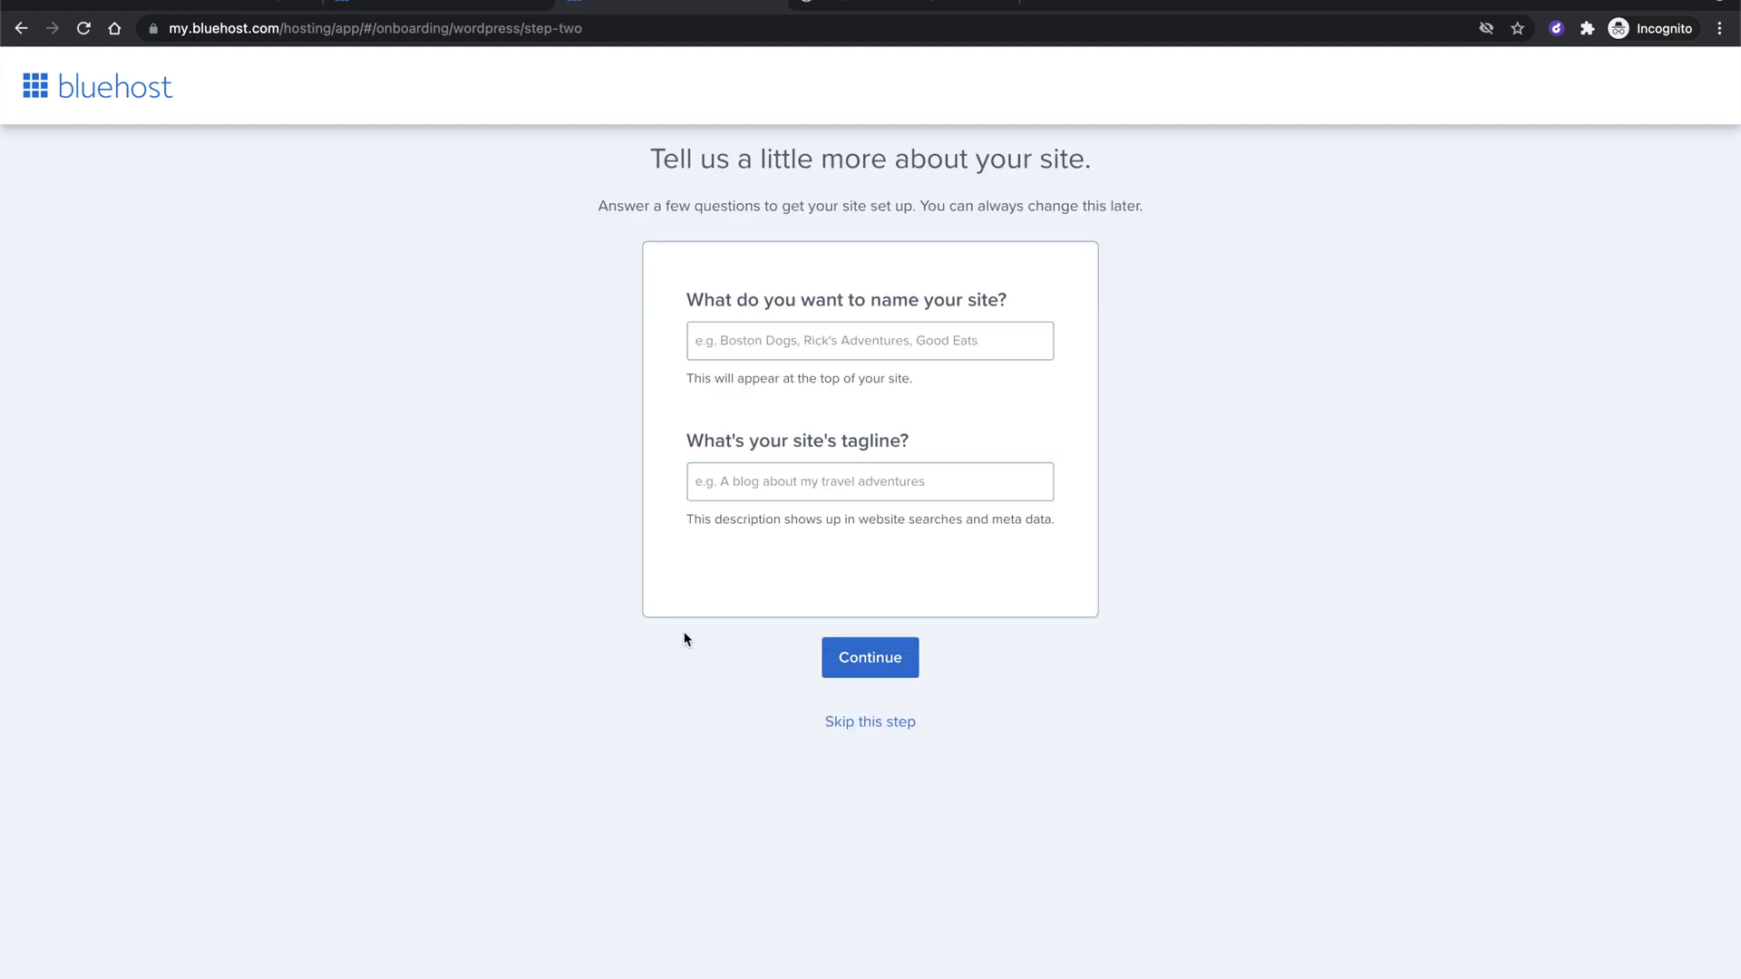
Enter site name 'Life with Soby' and tagline 'The latest from Soby', then continue.
click(744, 345)
text(Life)
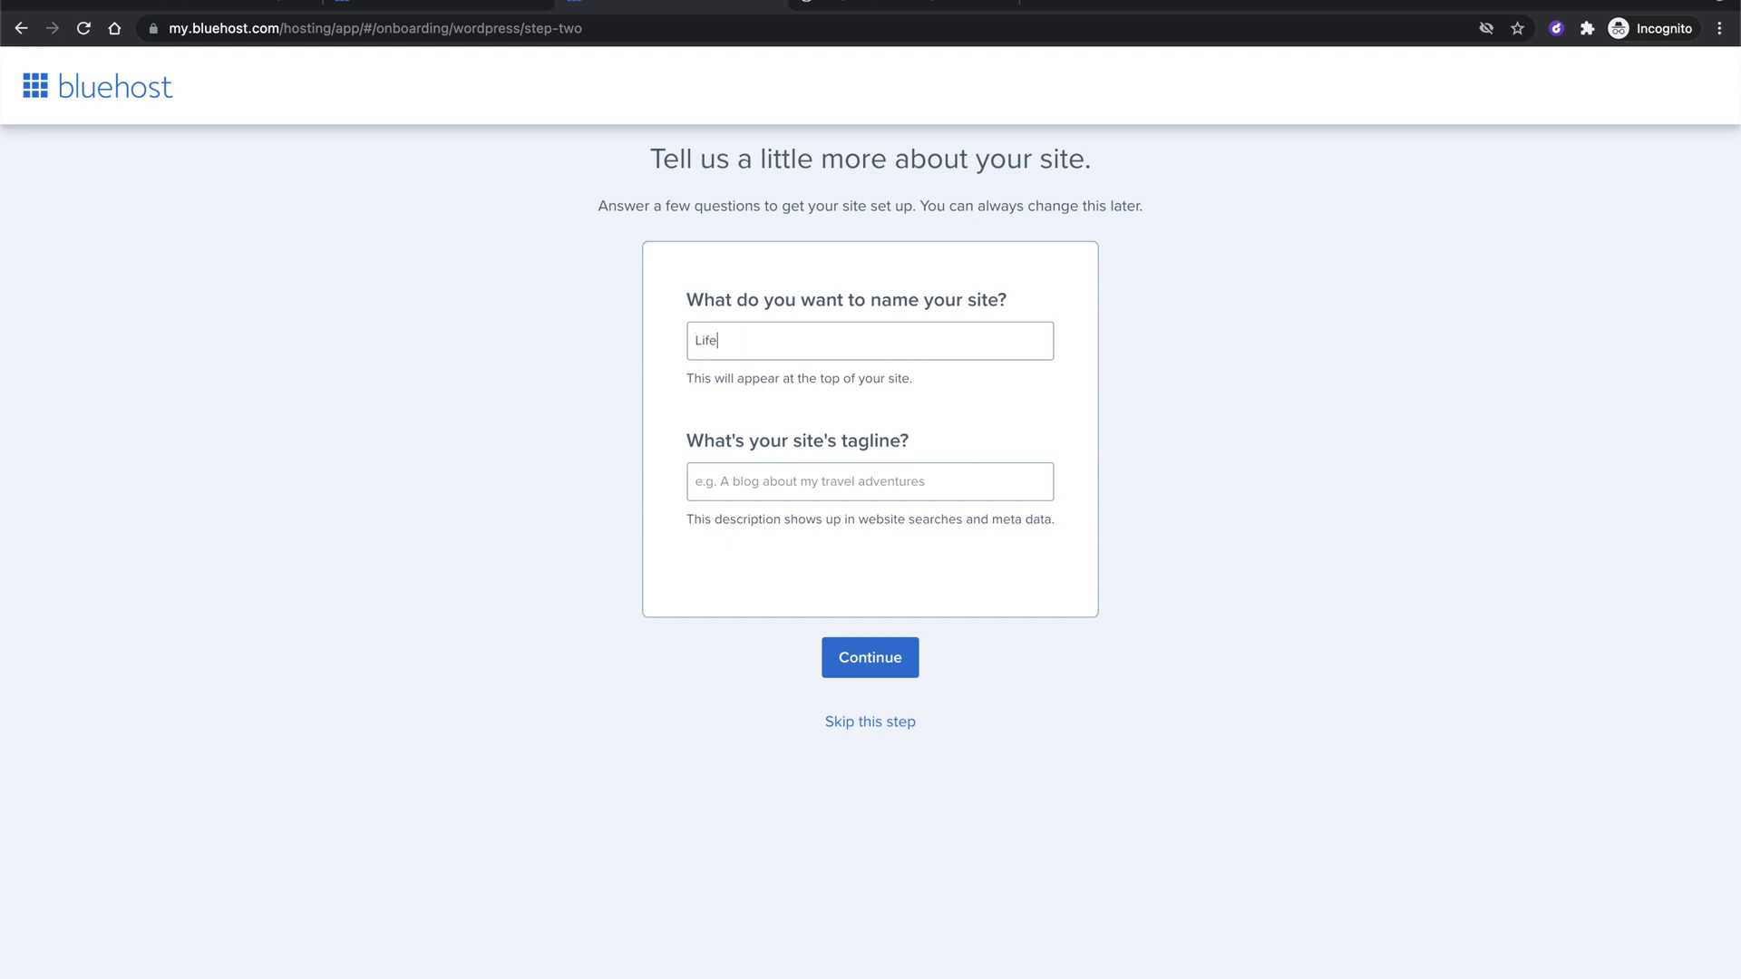
text( with Soby)
click(781, 471)
text(The latest from Soby)
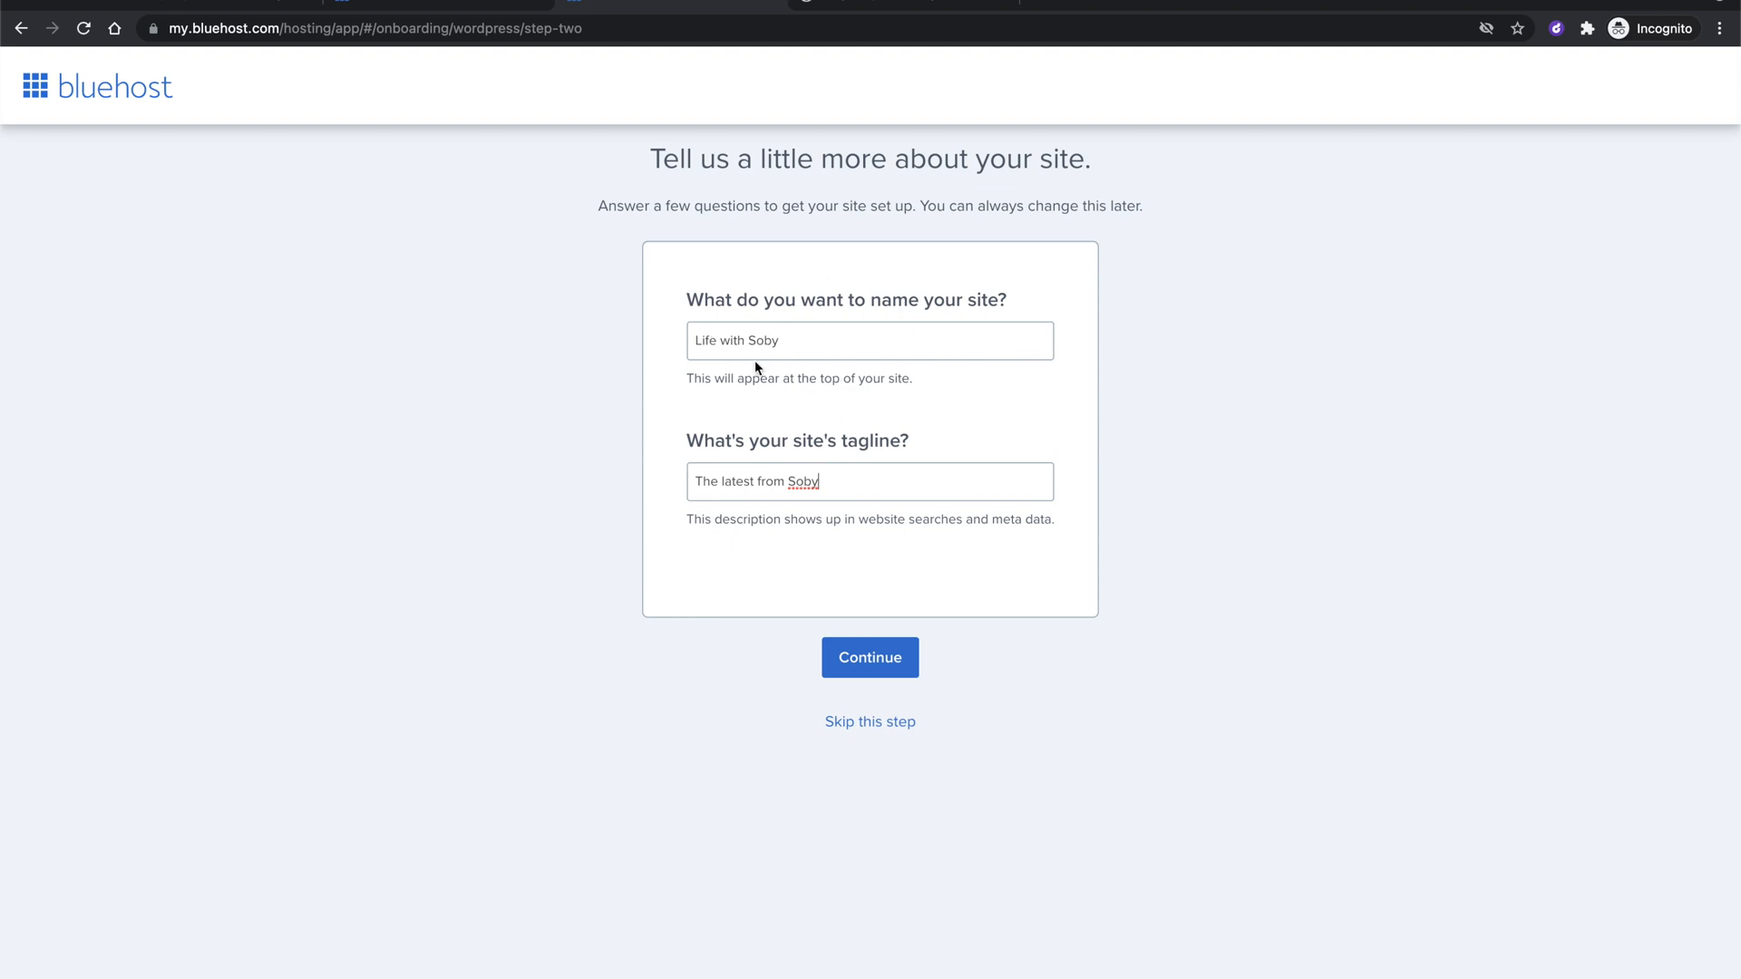
click(879, 659)
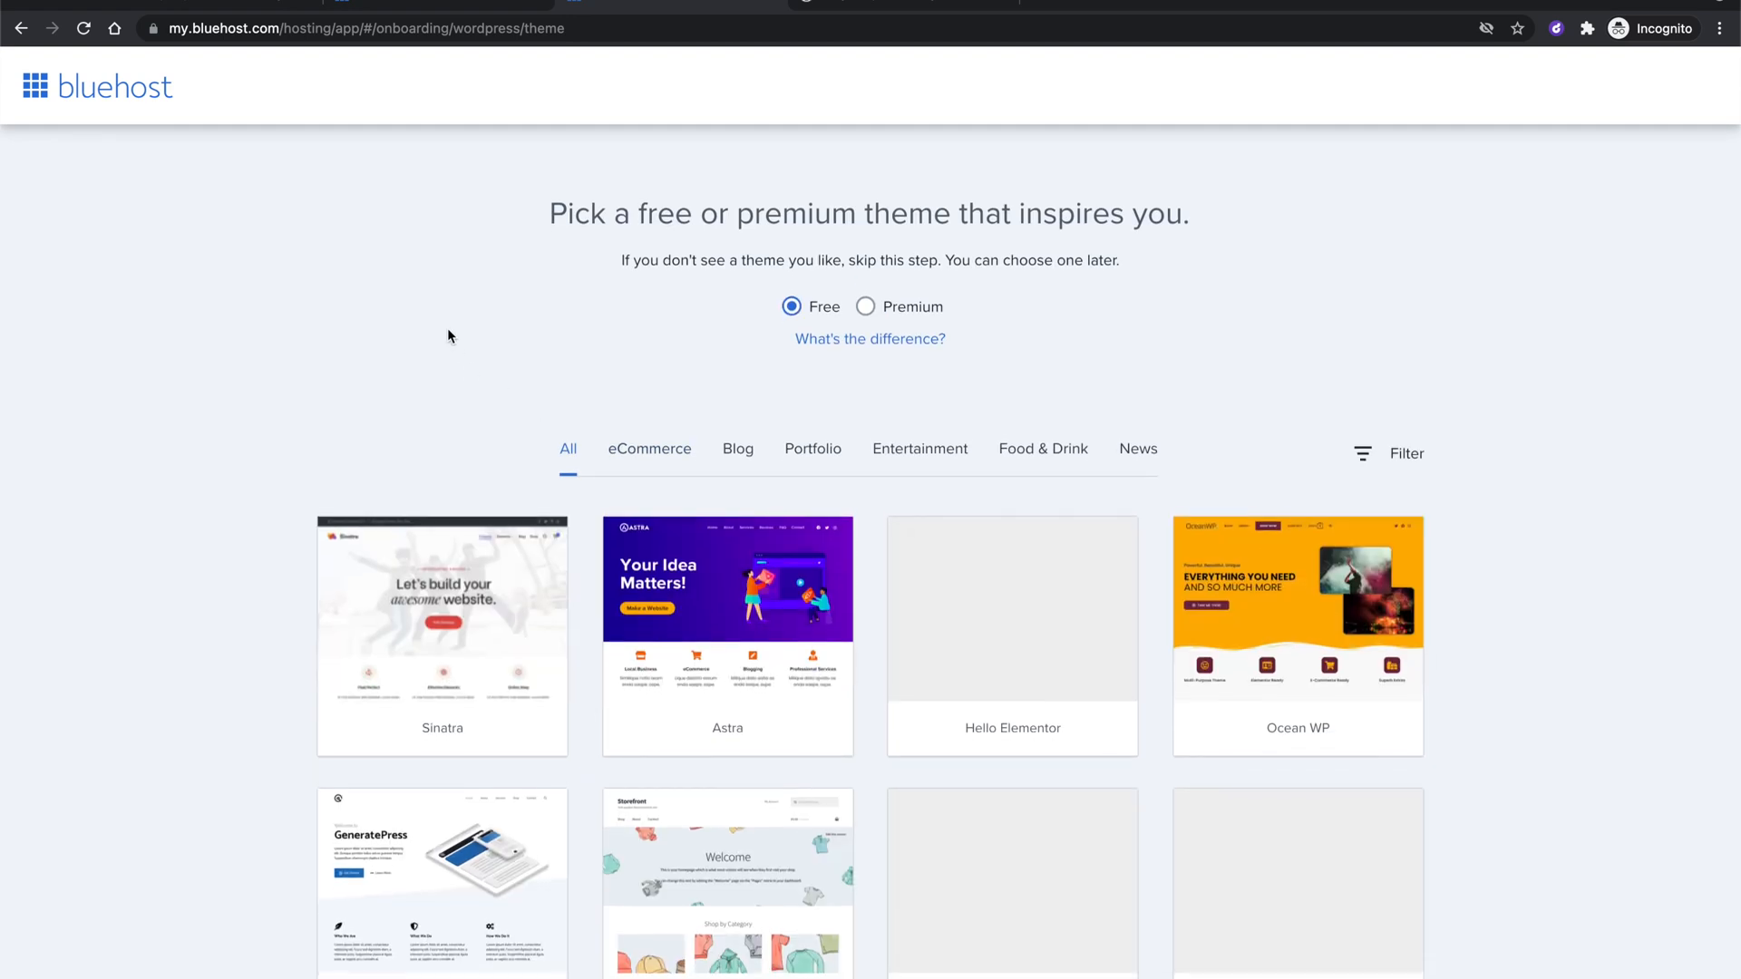
Browse the premium and free themes, then skip theme selection to install WordPress.
scroll(448, 332, down, 1)
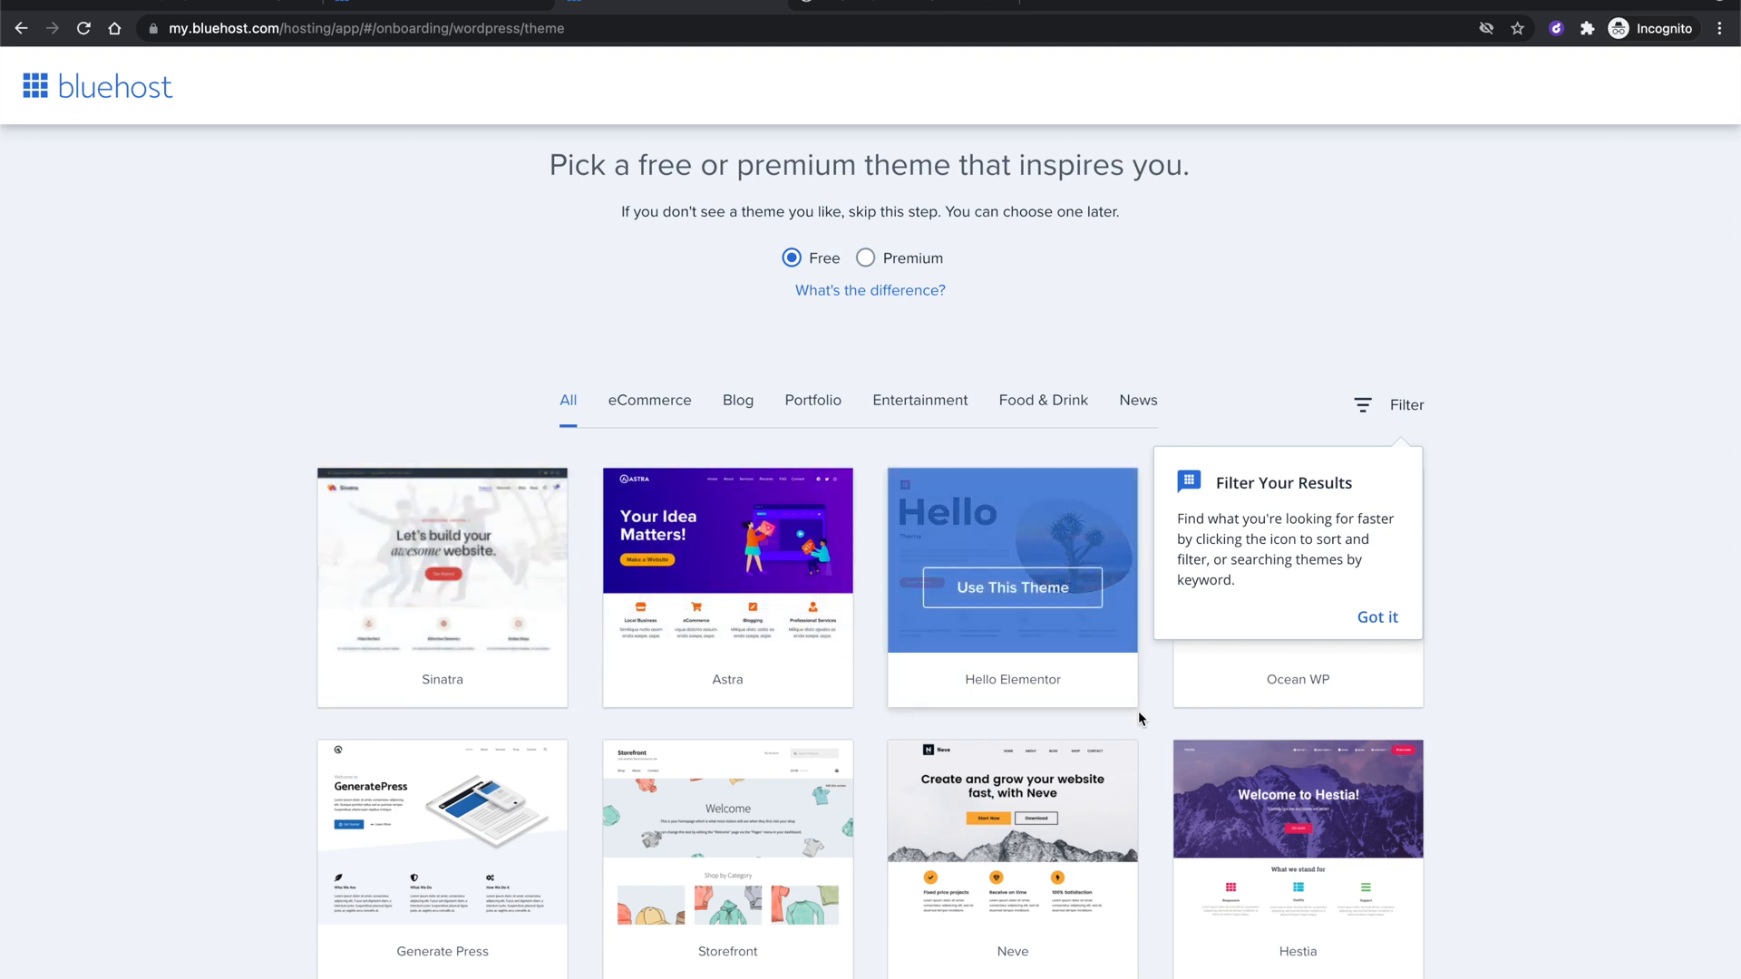
click(867, 260)
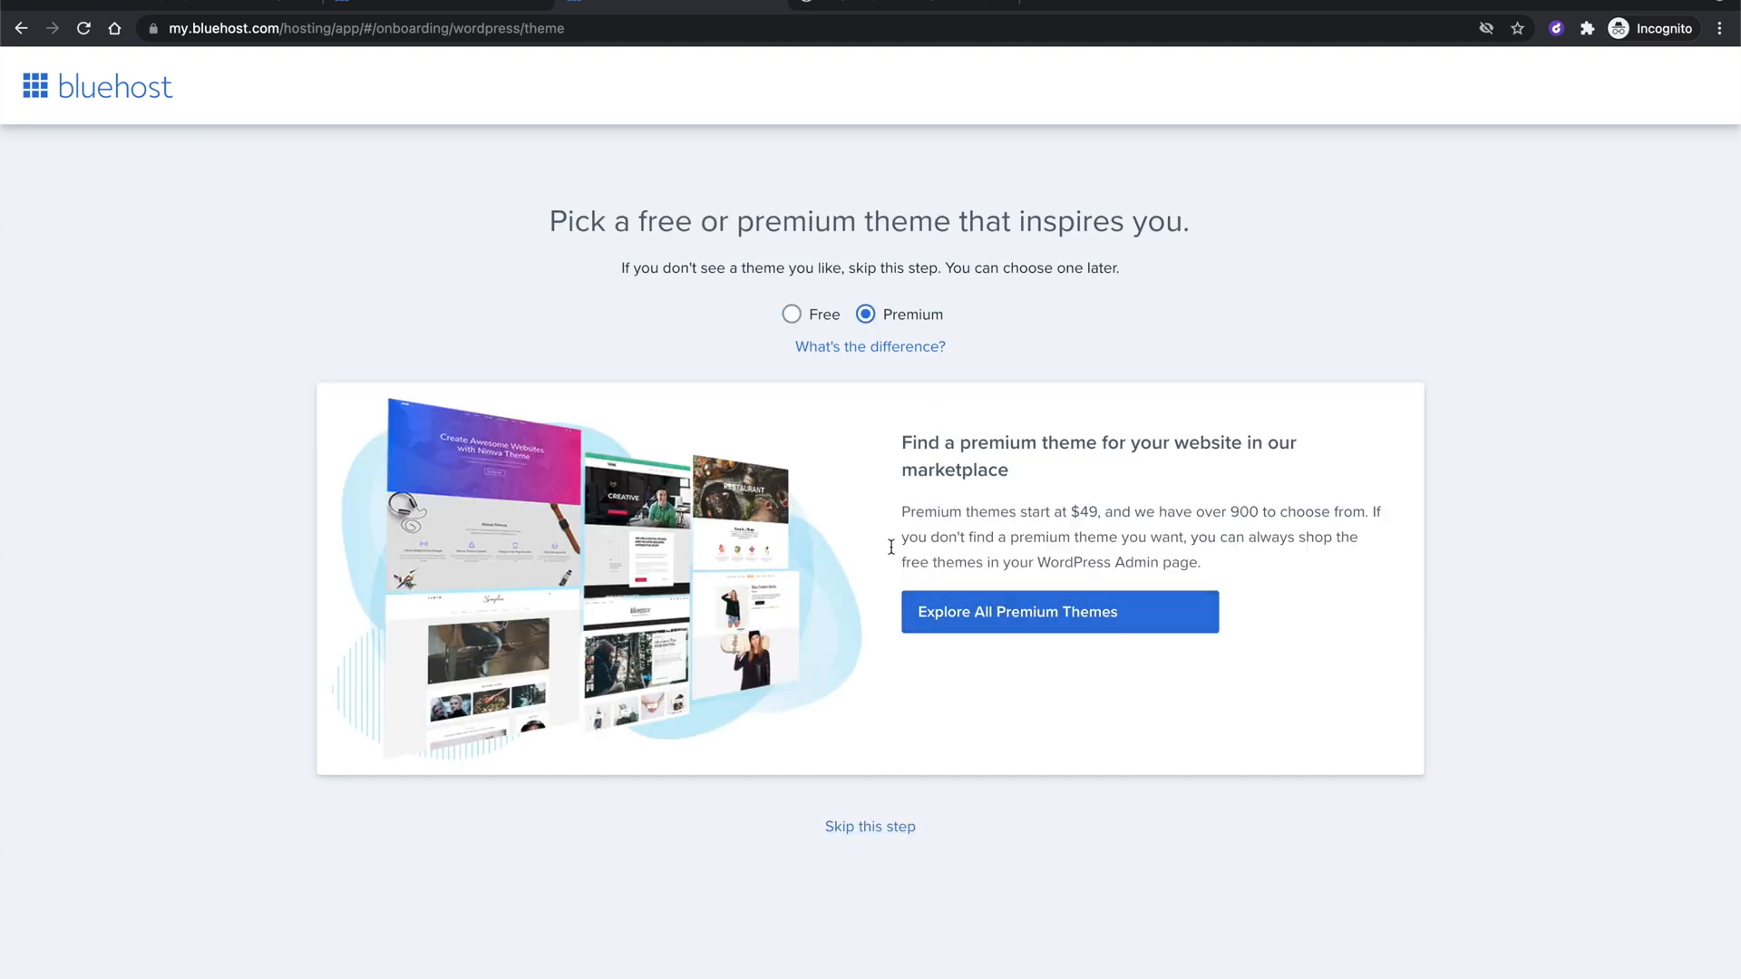
click(789, 315)
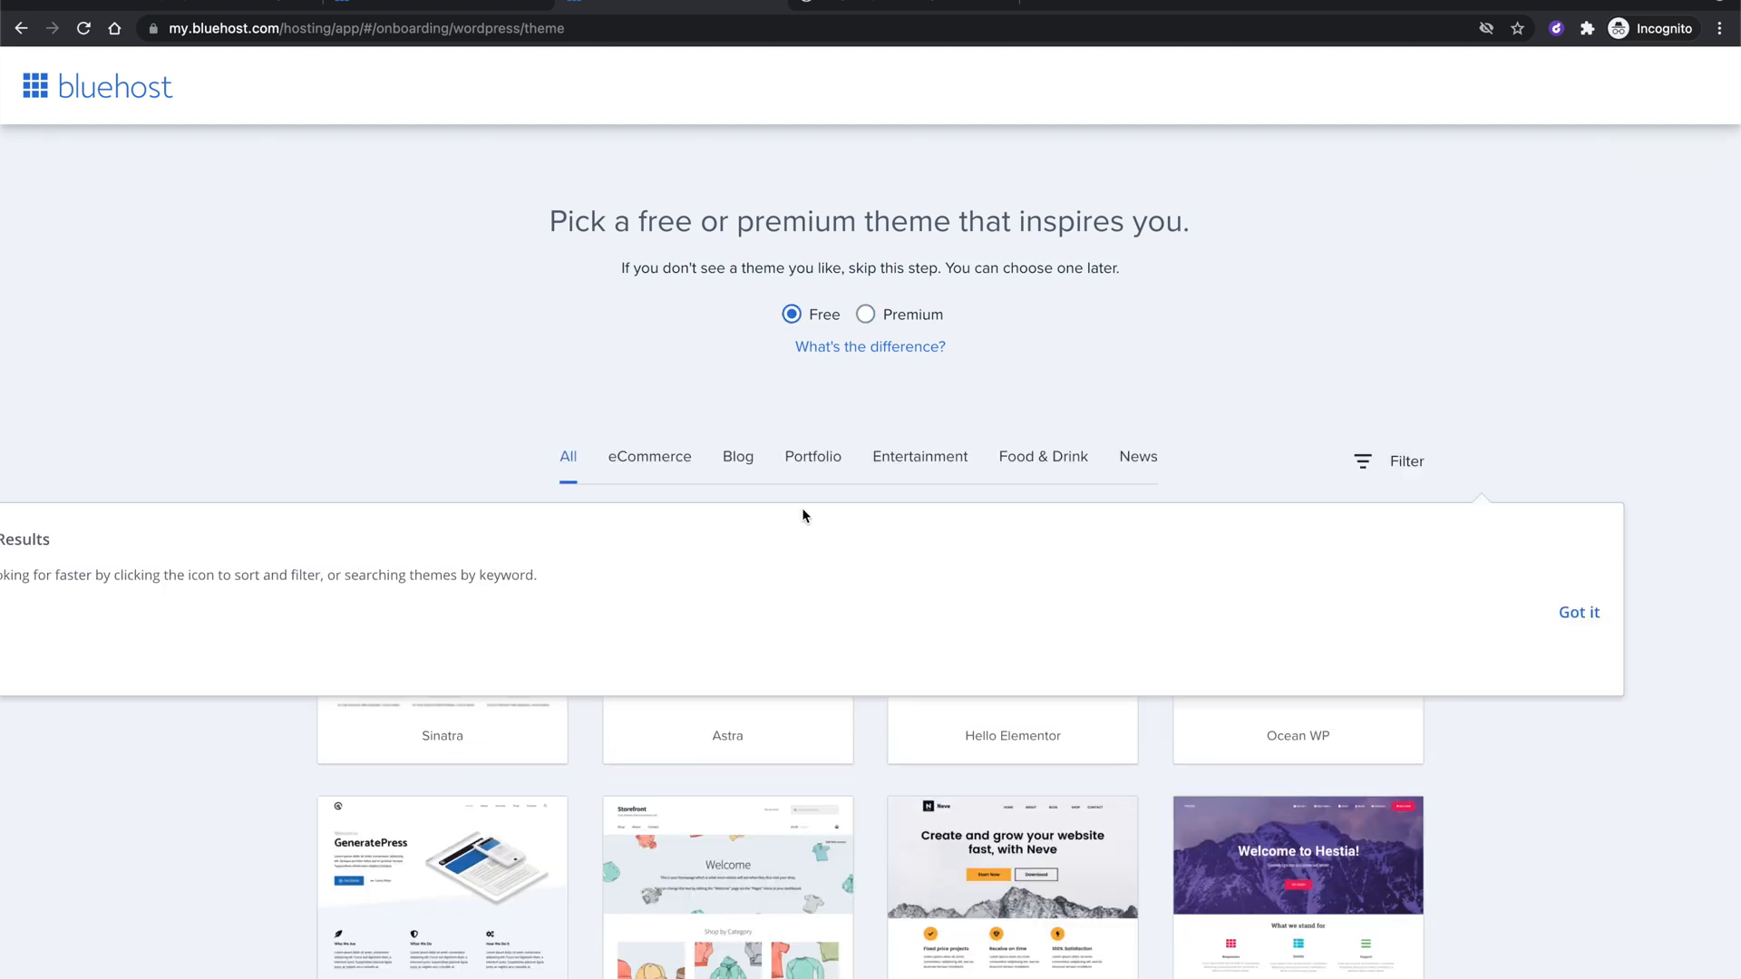
scroll(885, 414, down, 3)
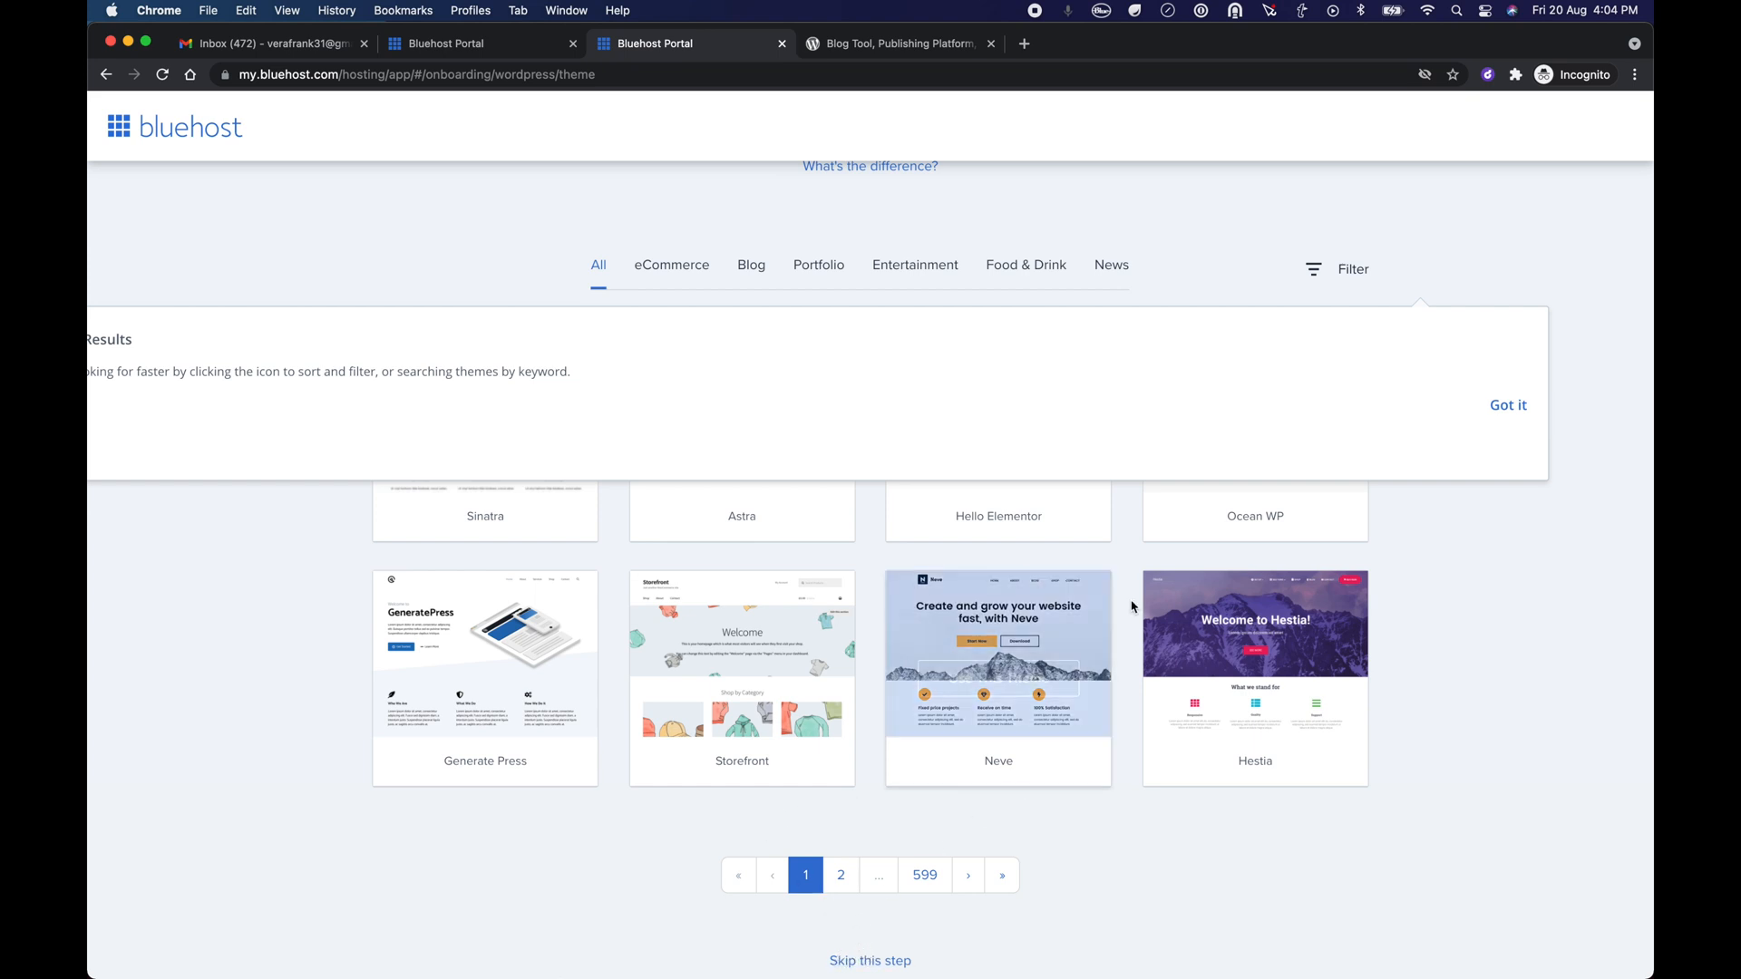
mouse_move(1246, 715)
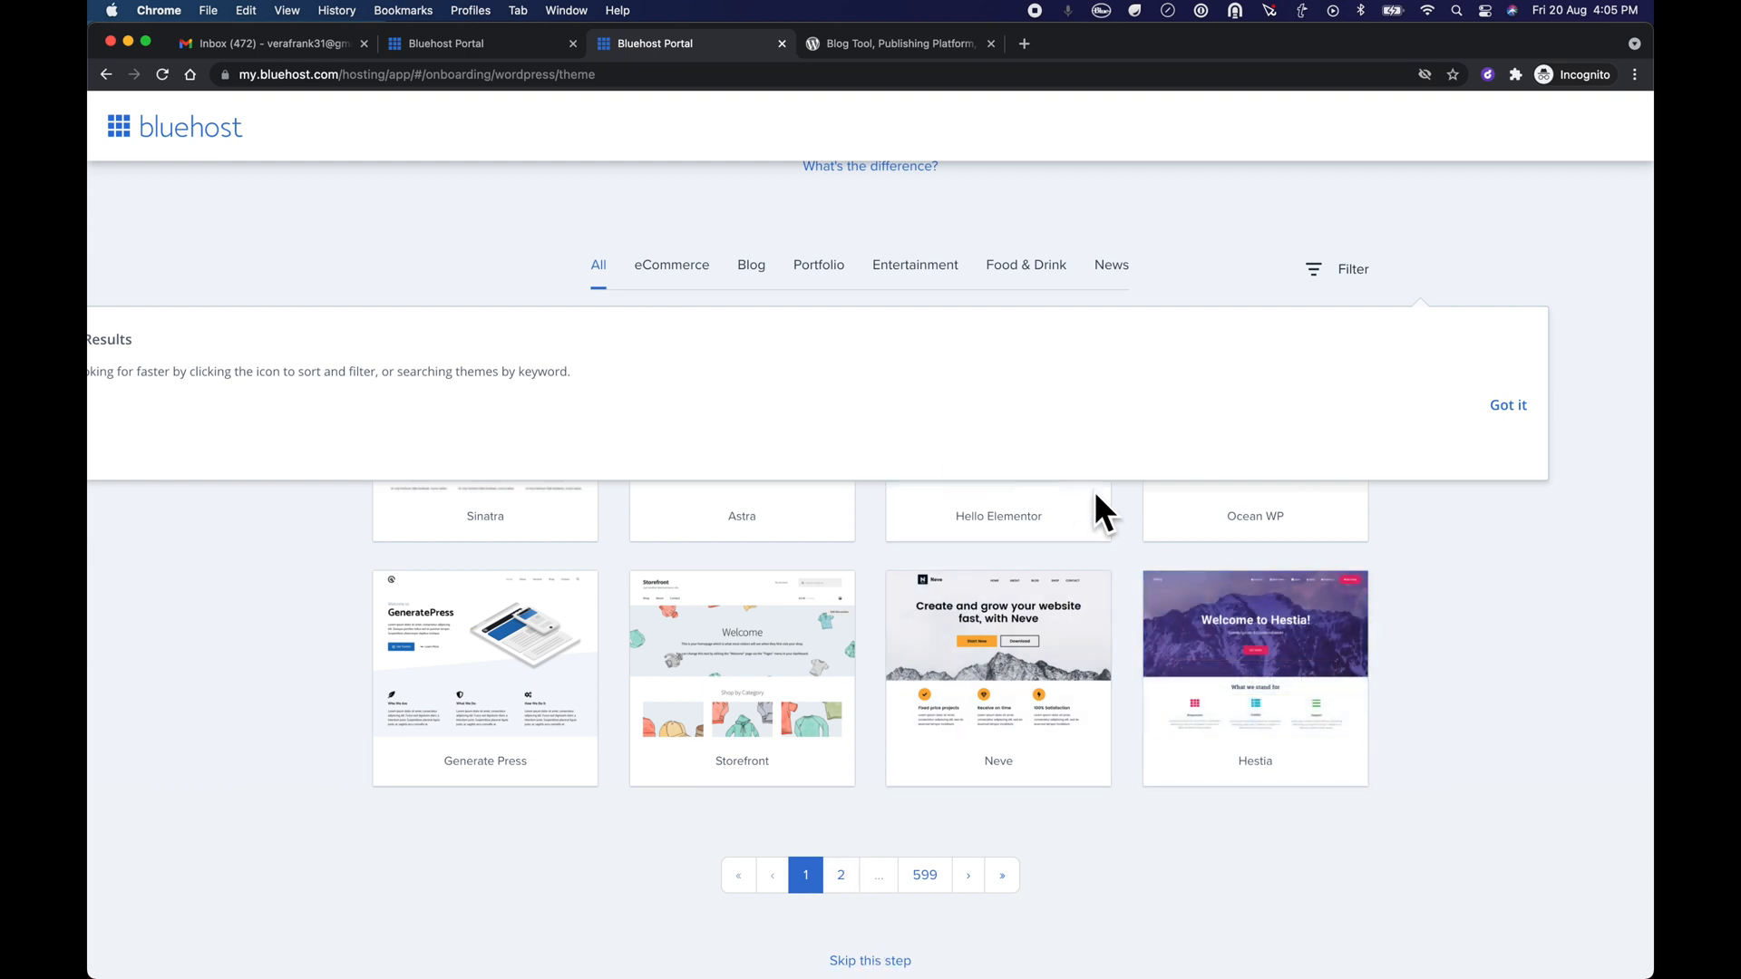
click(890, 963)
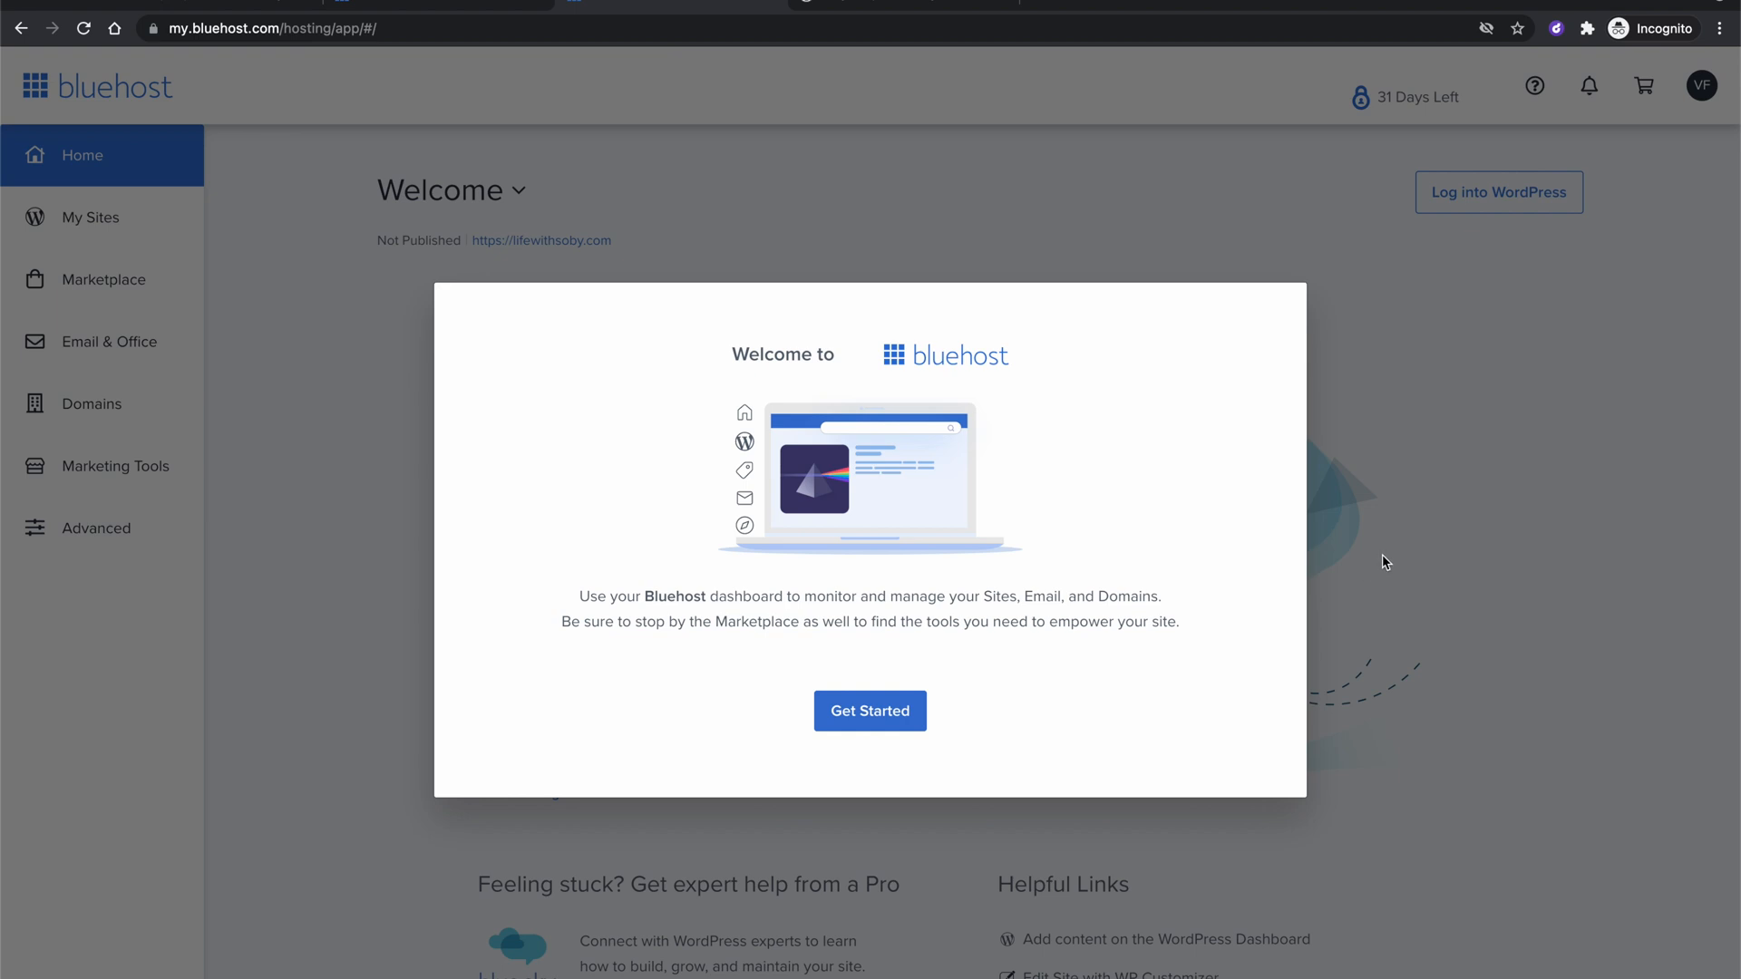
Dismiss the welcome message, then decline Domain Privacy + Protection and its free-trial offer.
click(863, 733)
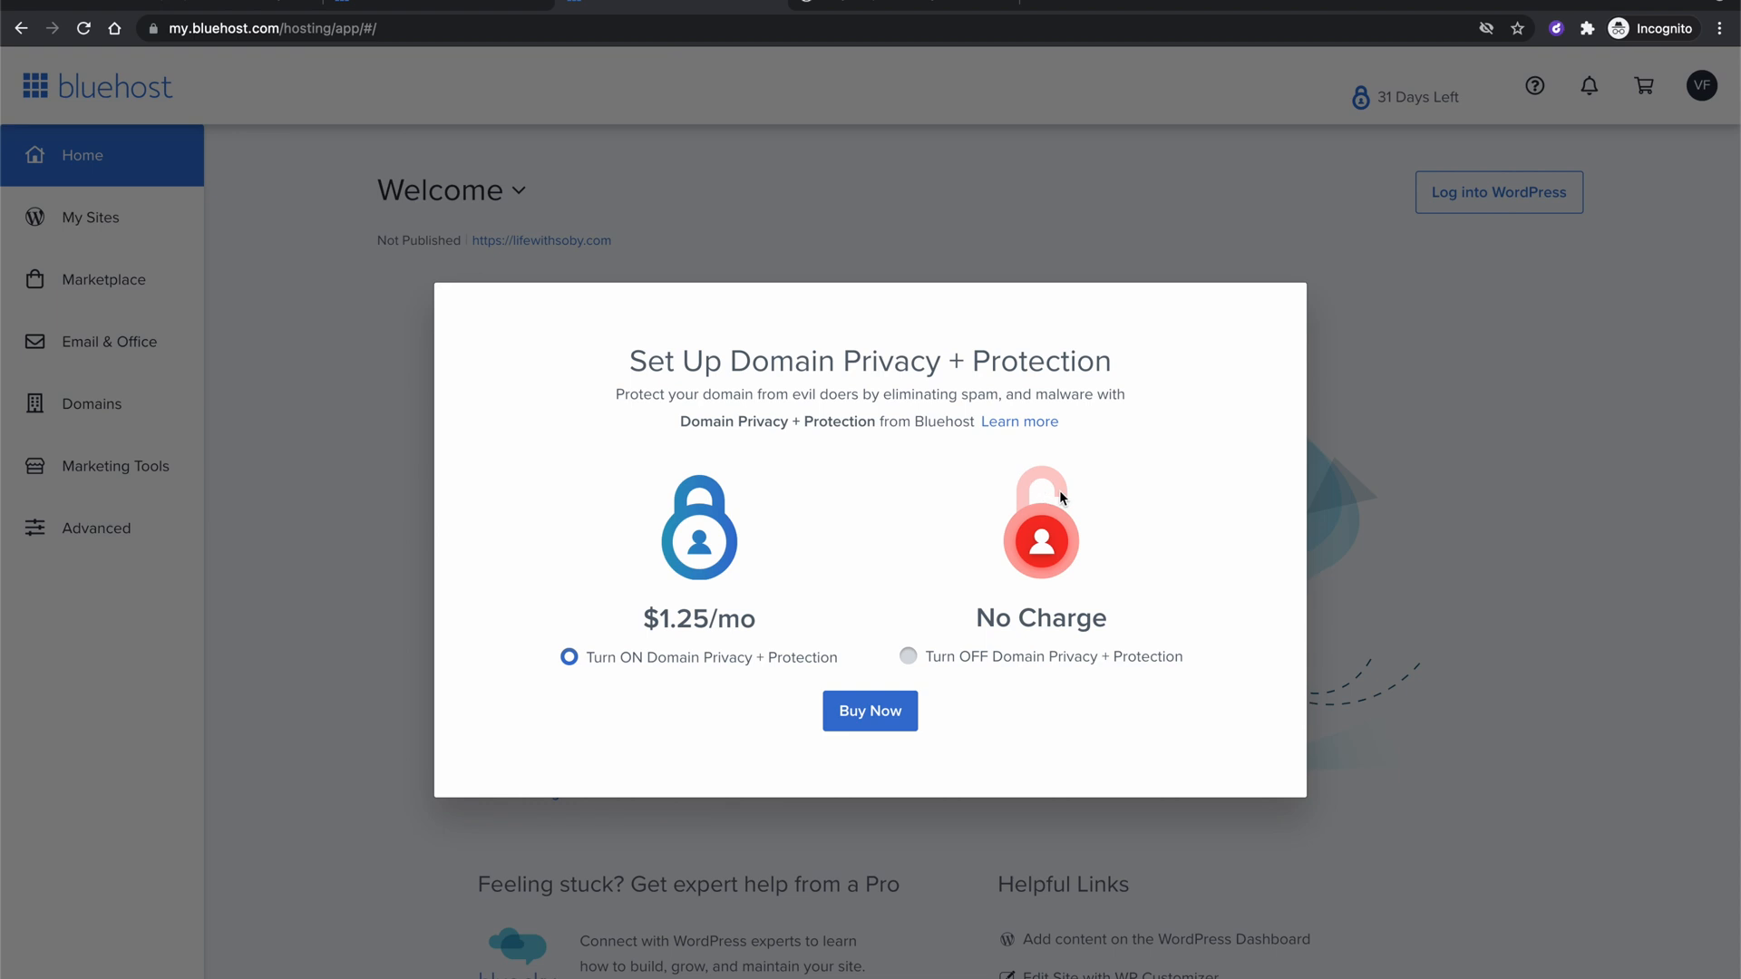
click(946, 663)
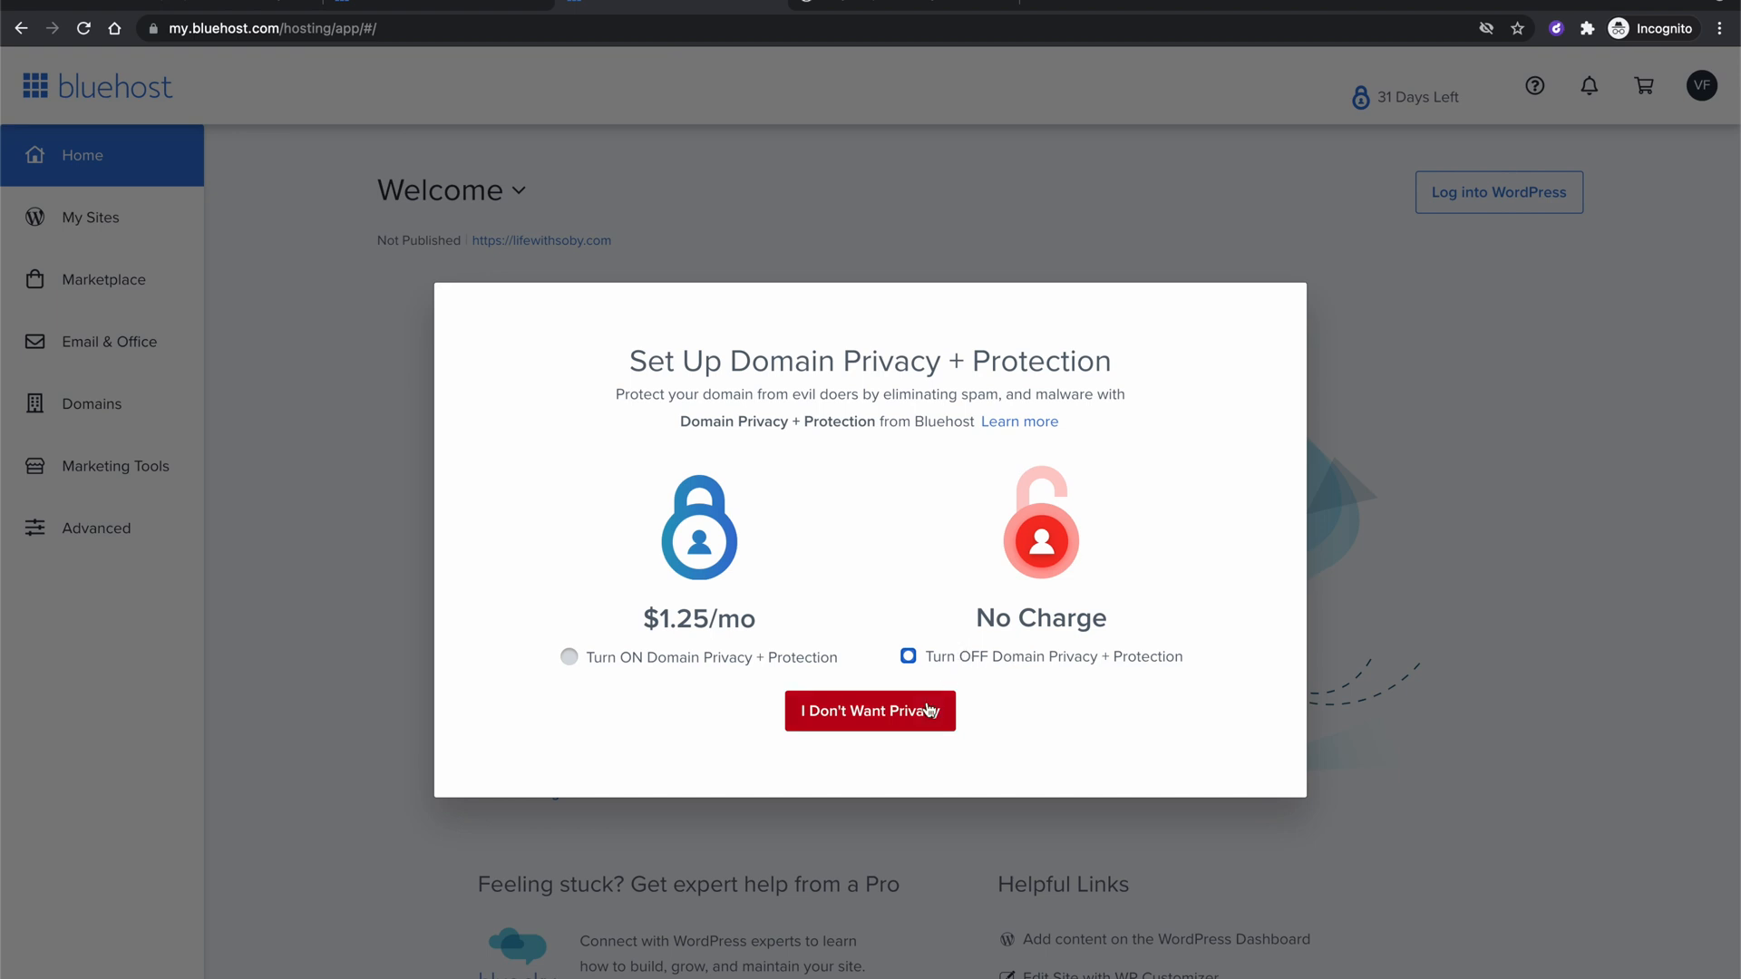
click(875, 718)
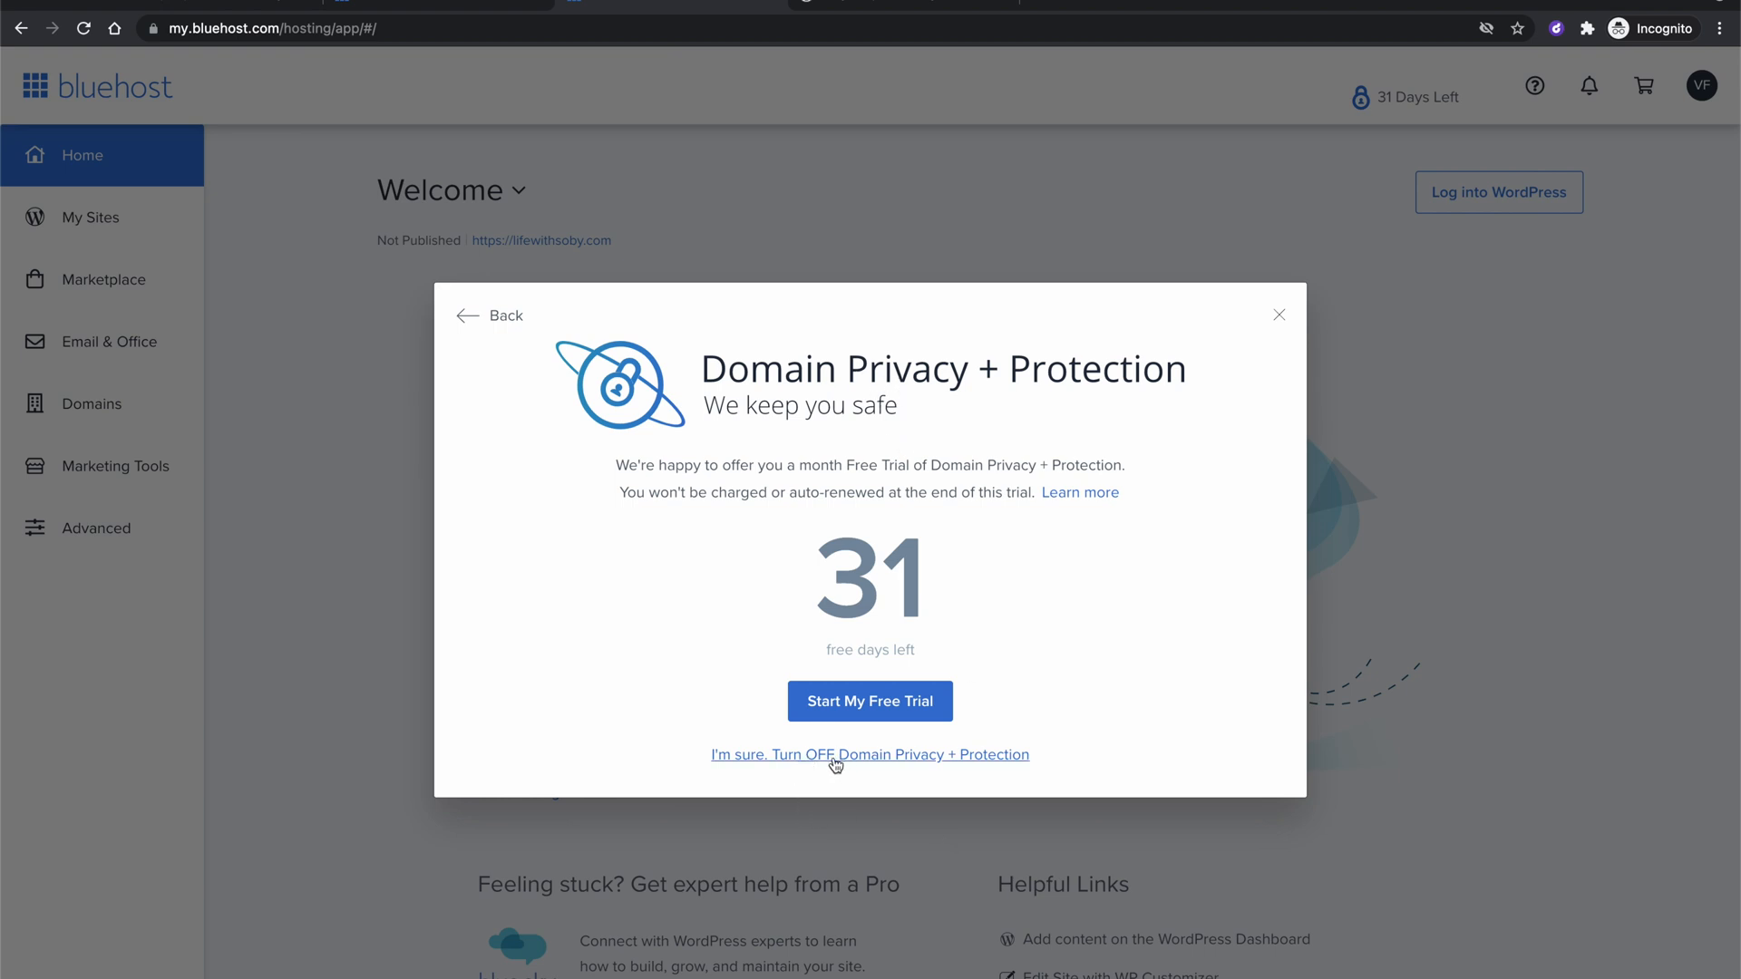
click(864, 762)
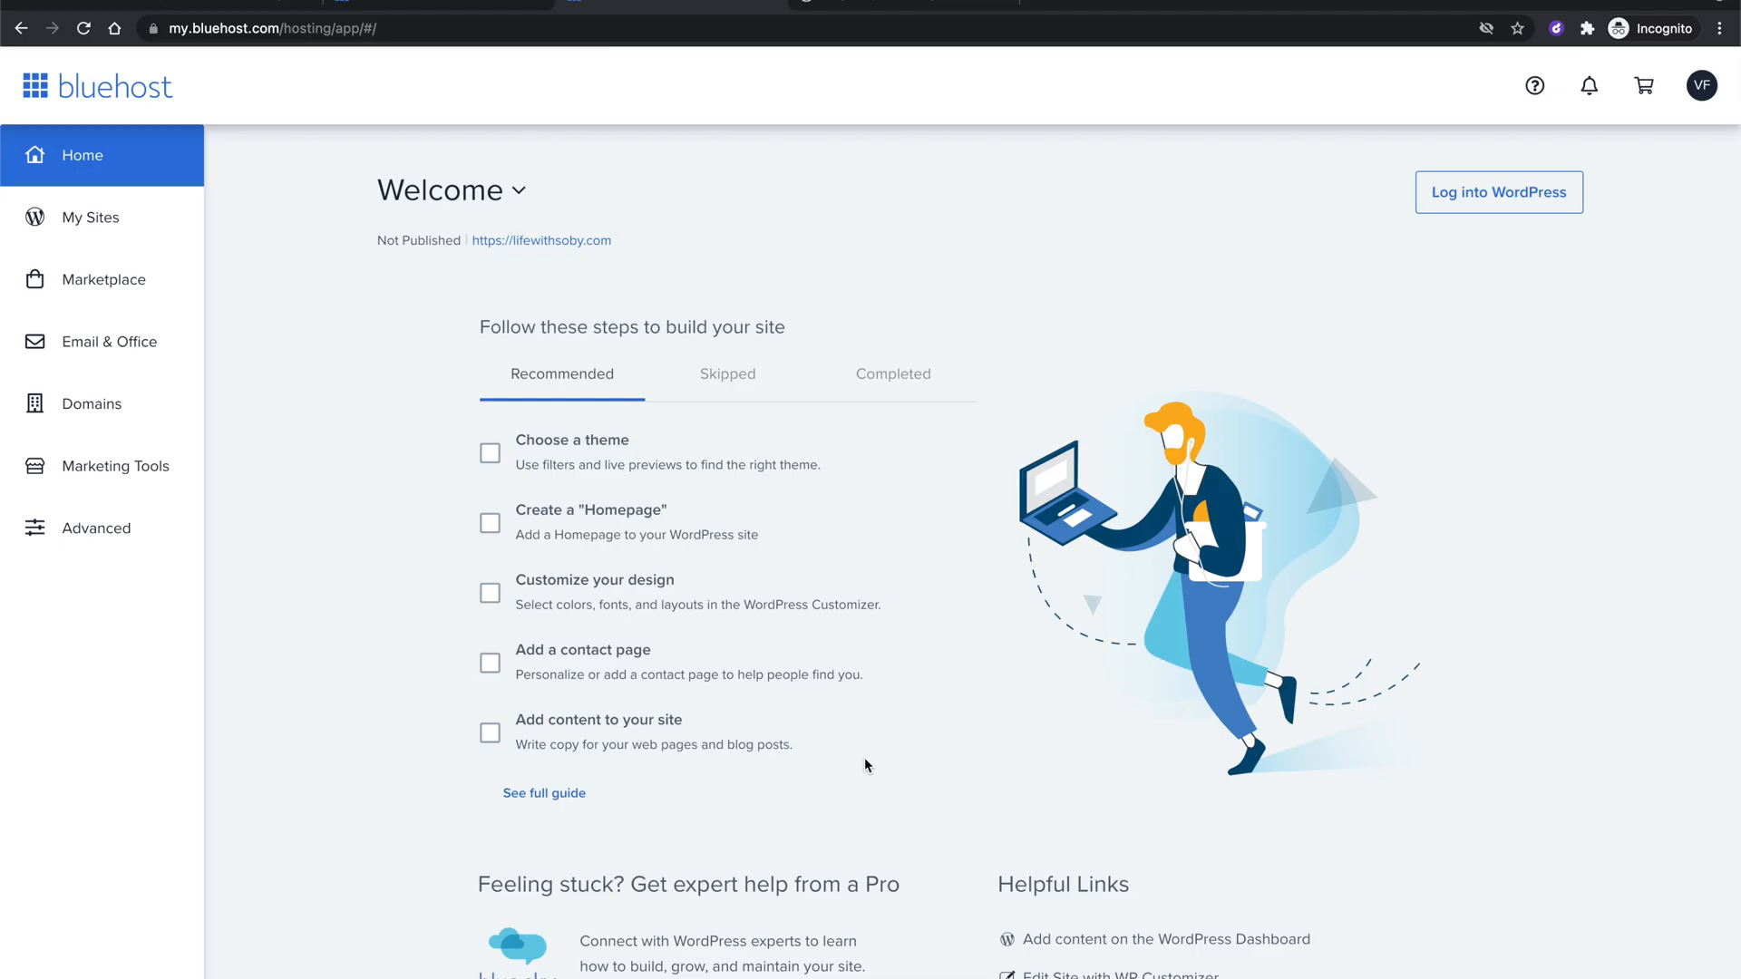
mouse_move(805, 420)
scroll(687, 450, down, 1)
scroll(687, 450, up, 1)
scroll(1300, 508, down, 1)
scroll(1300, 520, up, 1)
Copy the lifewithsoby.com link from My Sites and go back to the Home page.
click(116, 221)
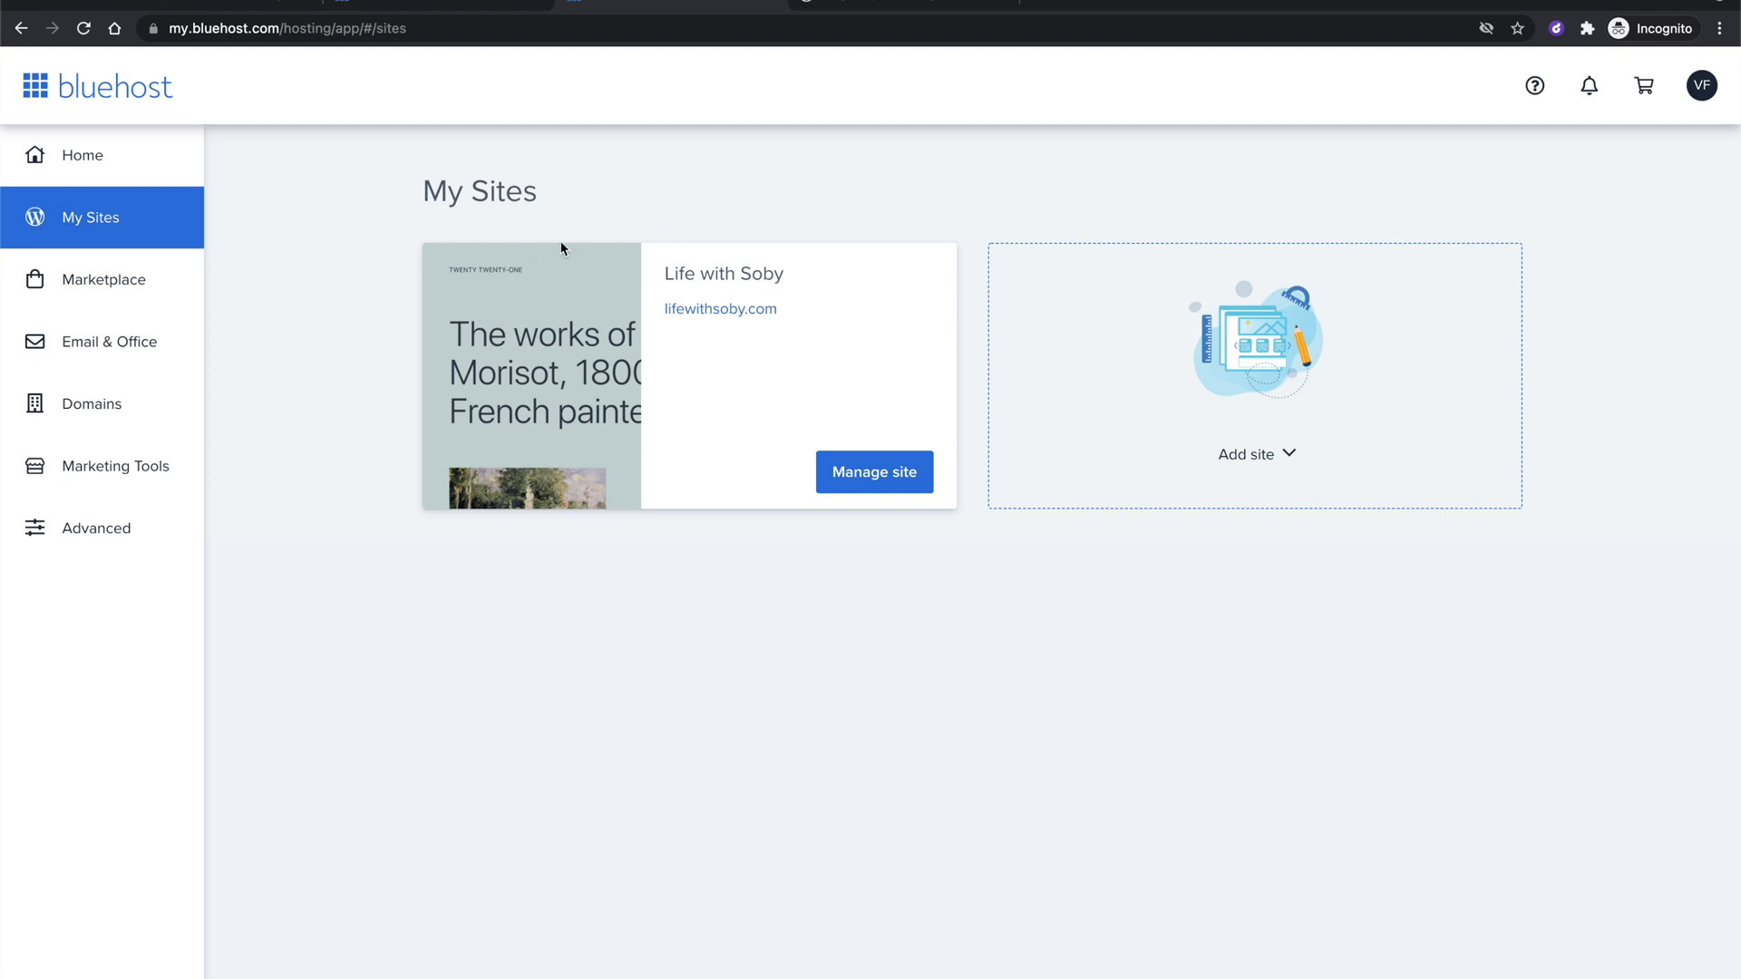
right_click(720, 312)
click(830, 470)
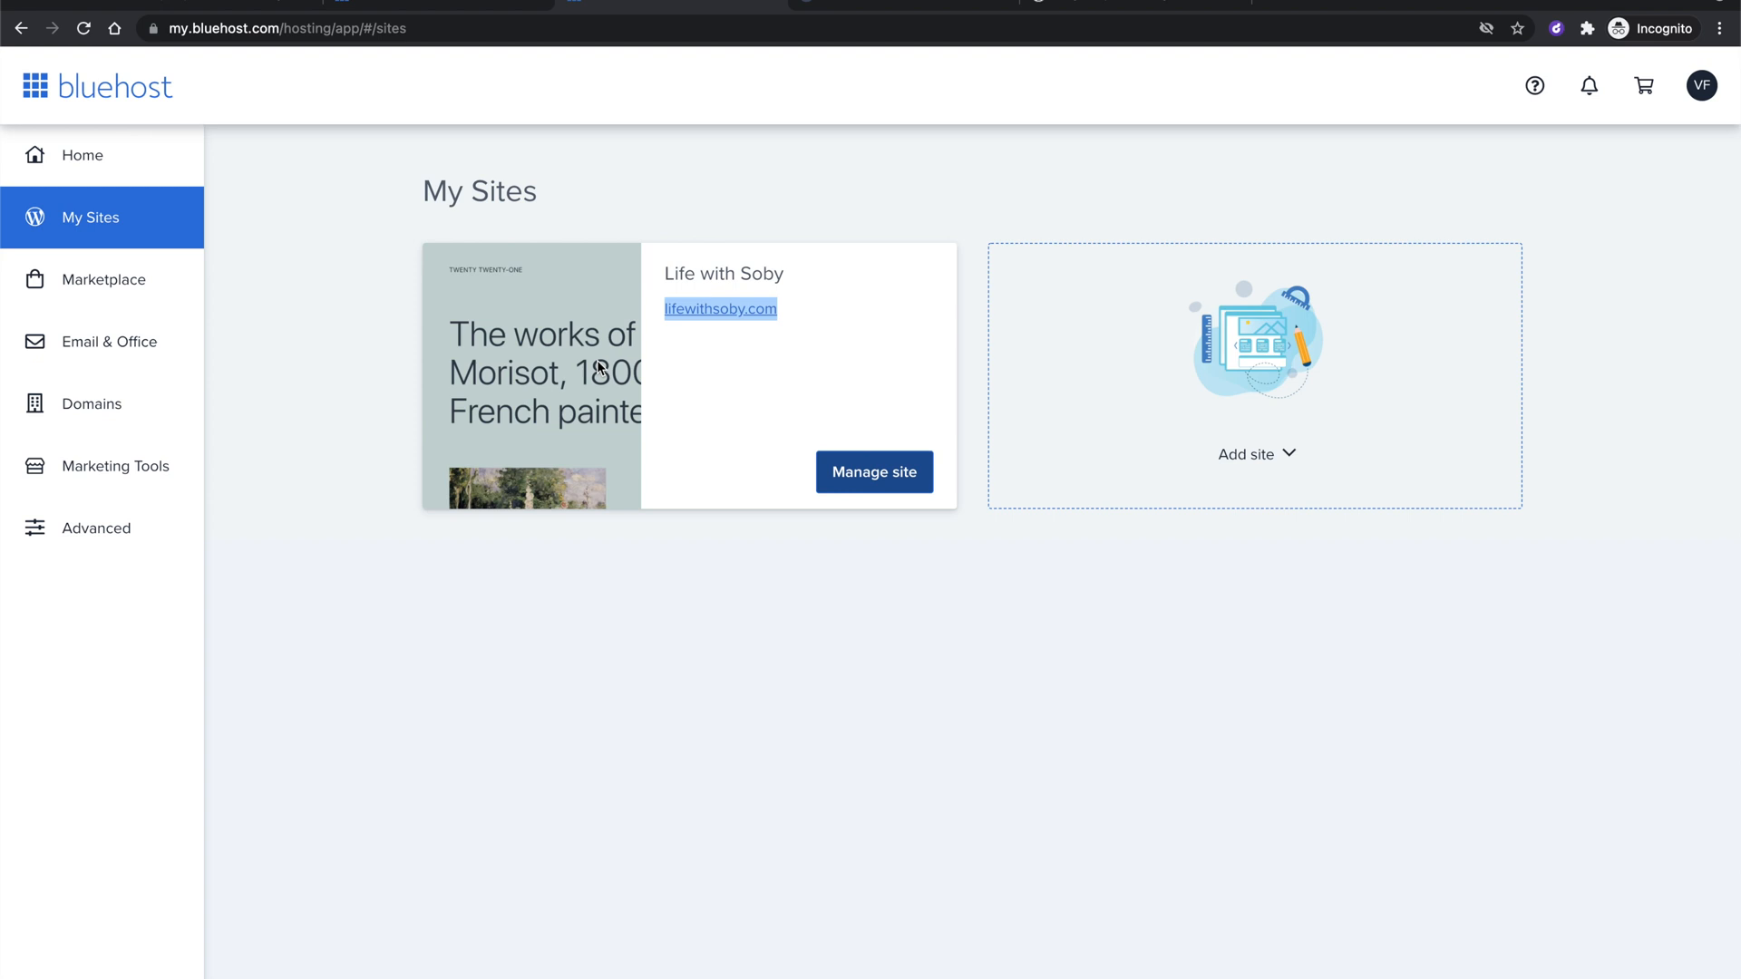
click(92, 155)
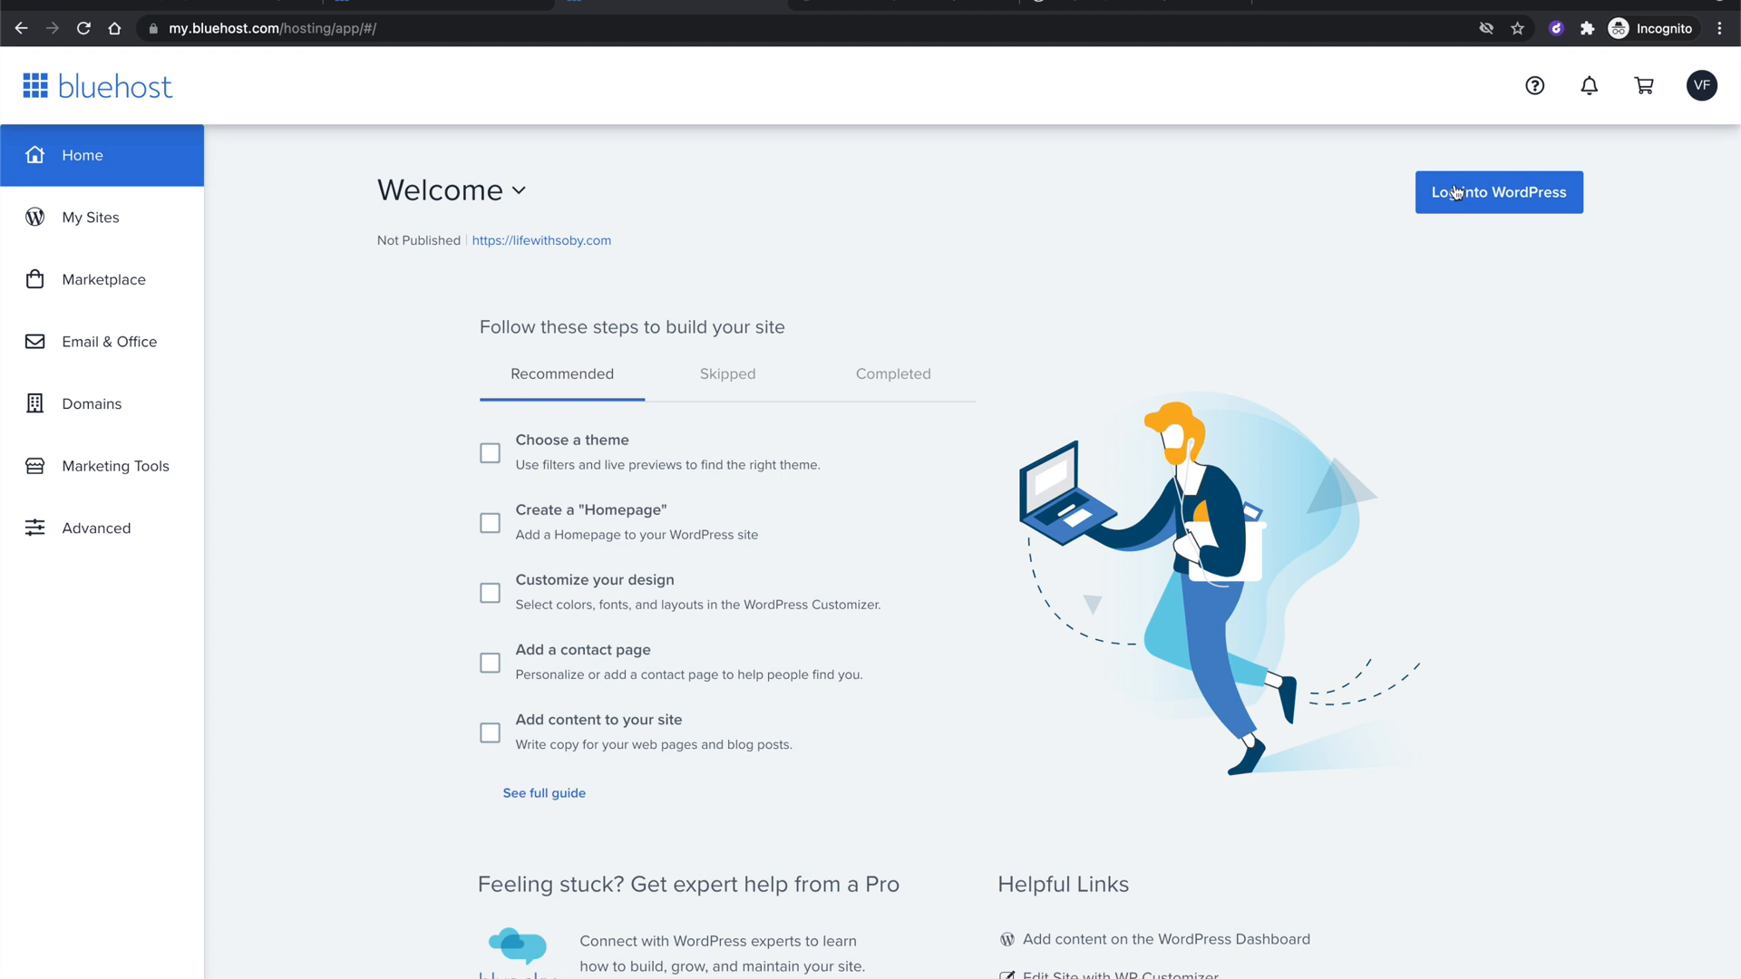
Check the lifewithsoby.com Coming Soon page, then launch 'Log into WordPress' for Life with Soby from Bluehost.
click(863, 4)
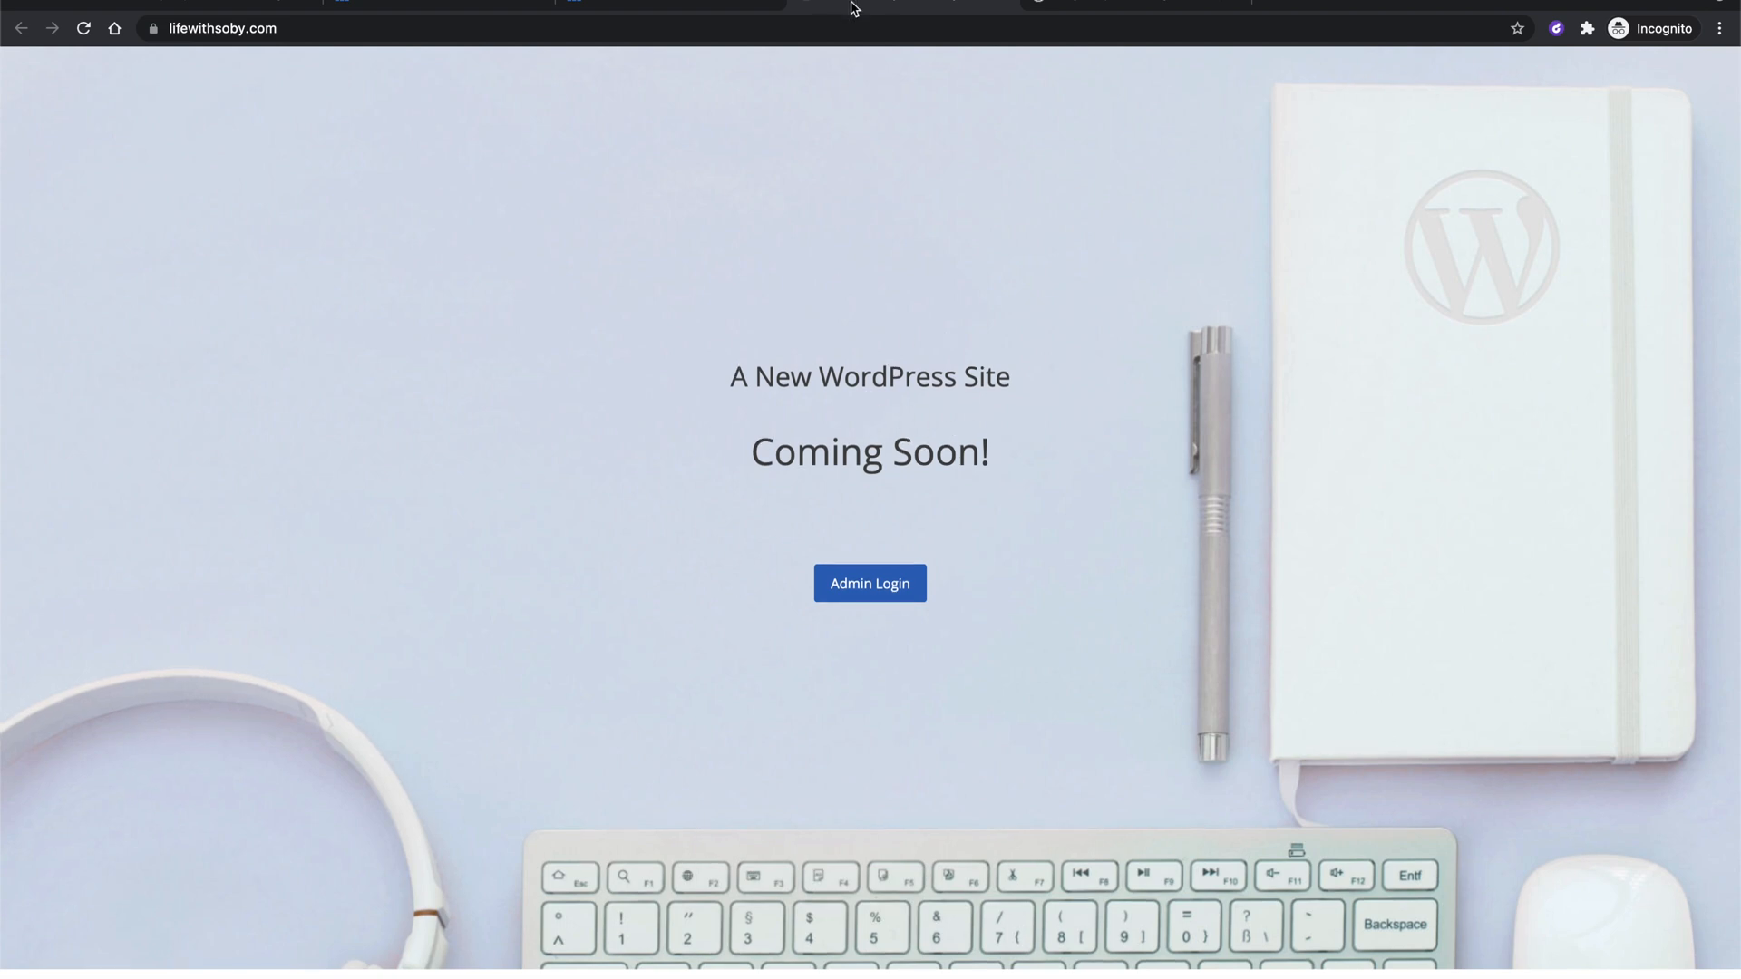
click(667, 7)
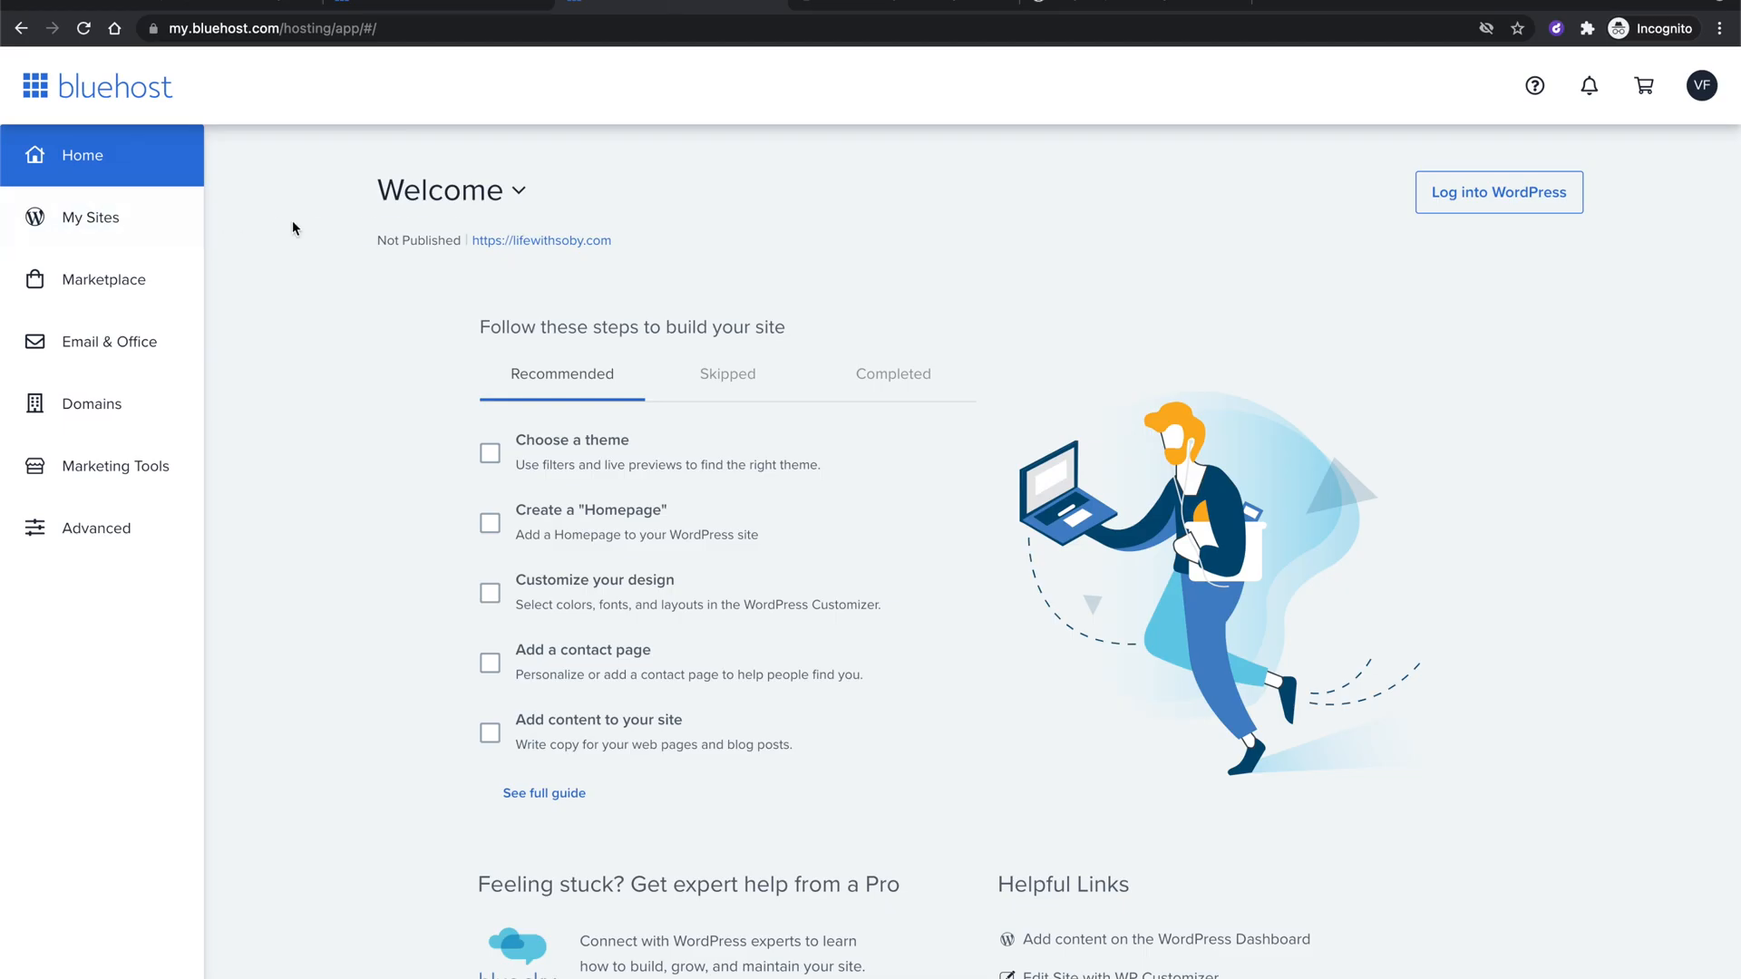
click(1488, 194)
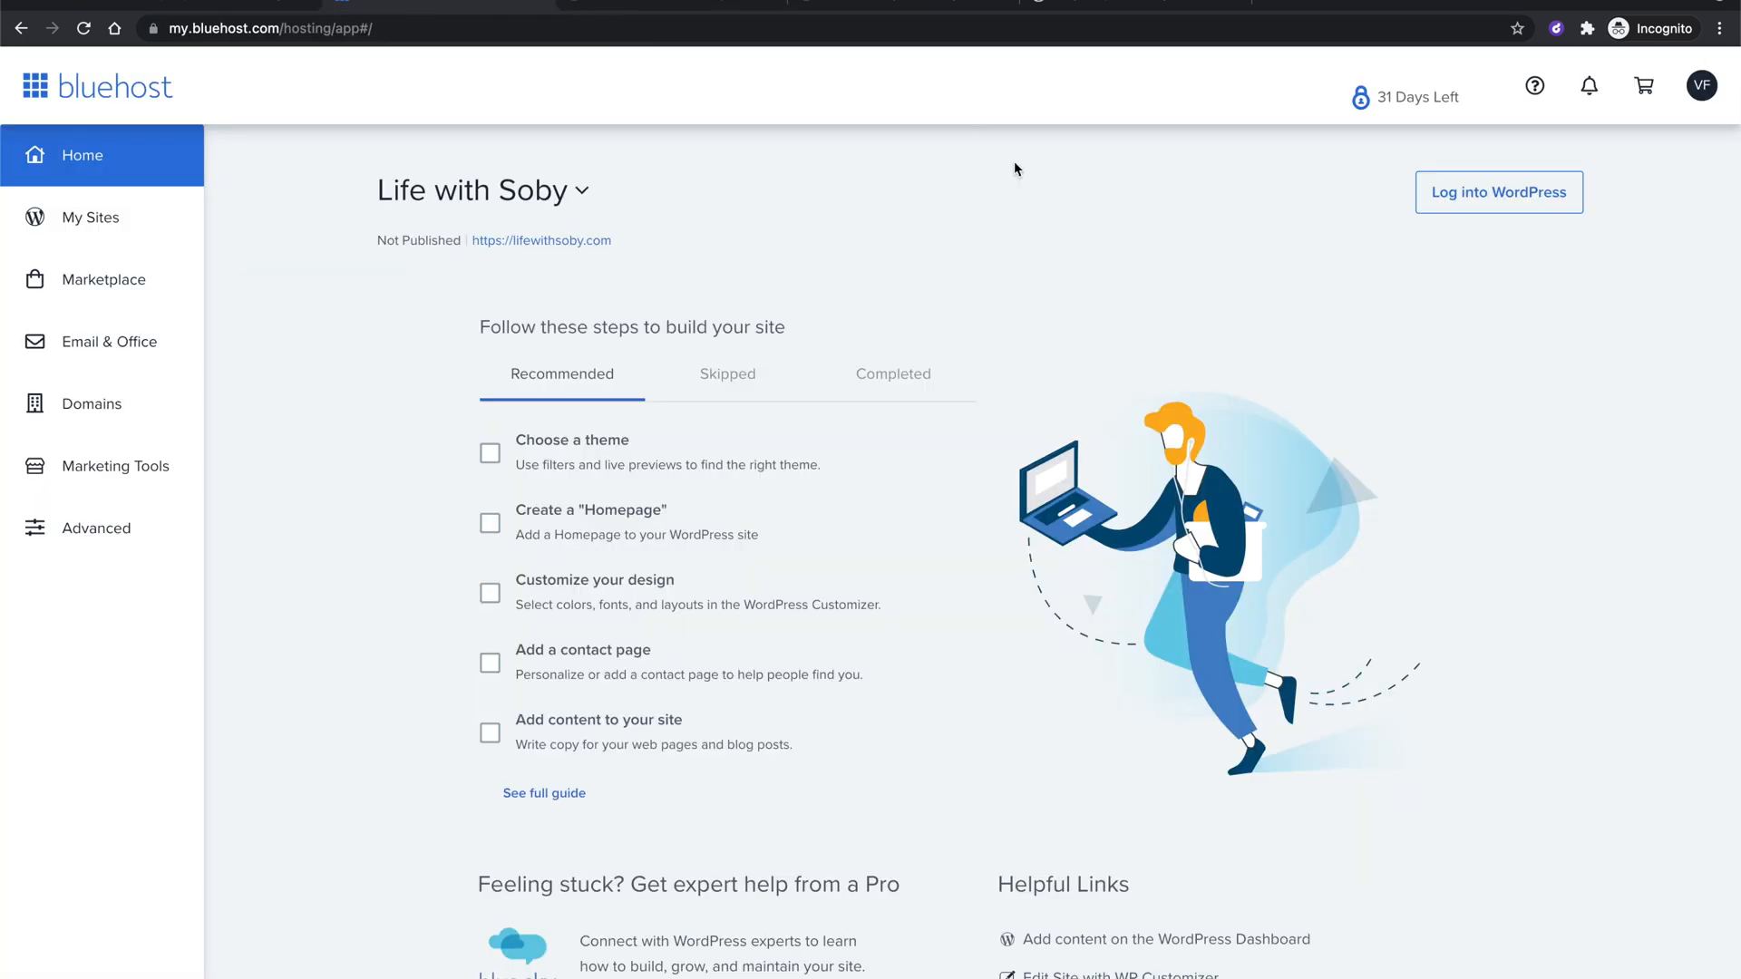
click(1480, 202)
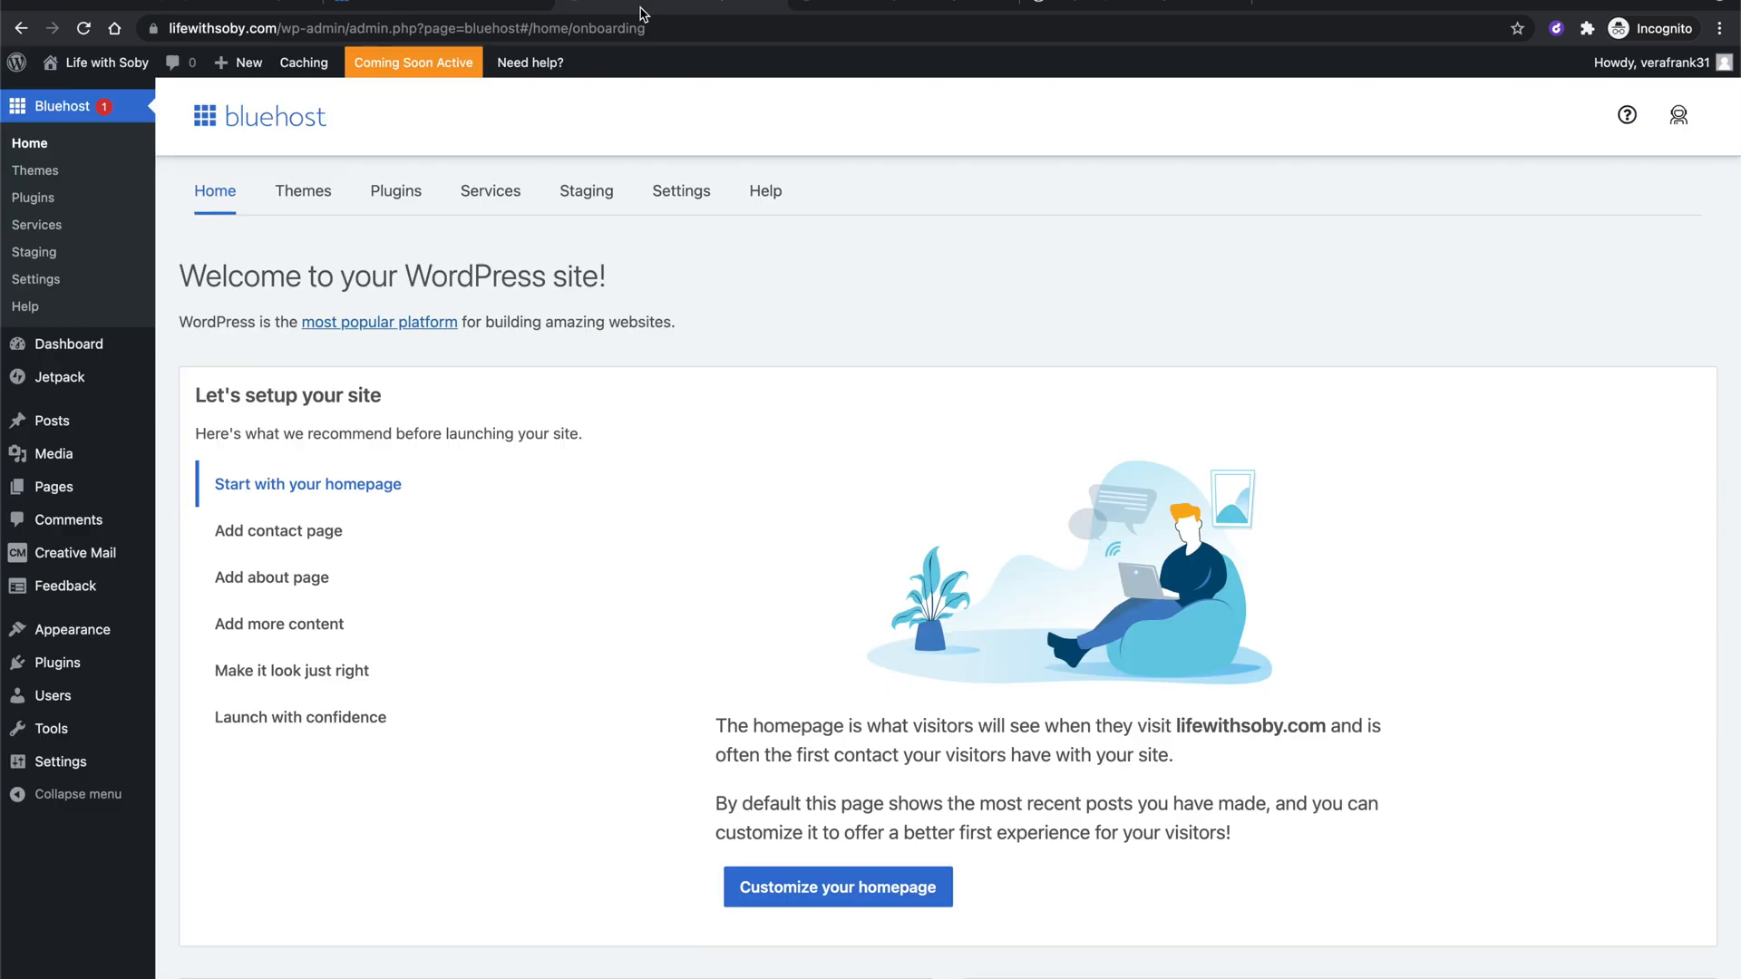
In the wp-admin tab, choose Visit Site from the Life with Soby menu.
click(651, 16)
scroll(703, 544, down, 5)
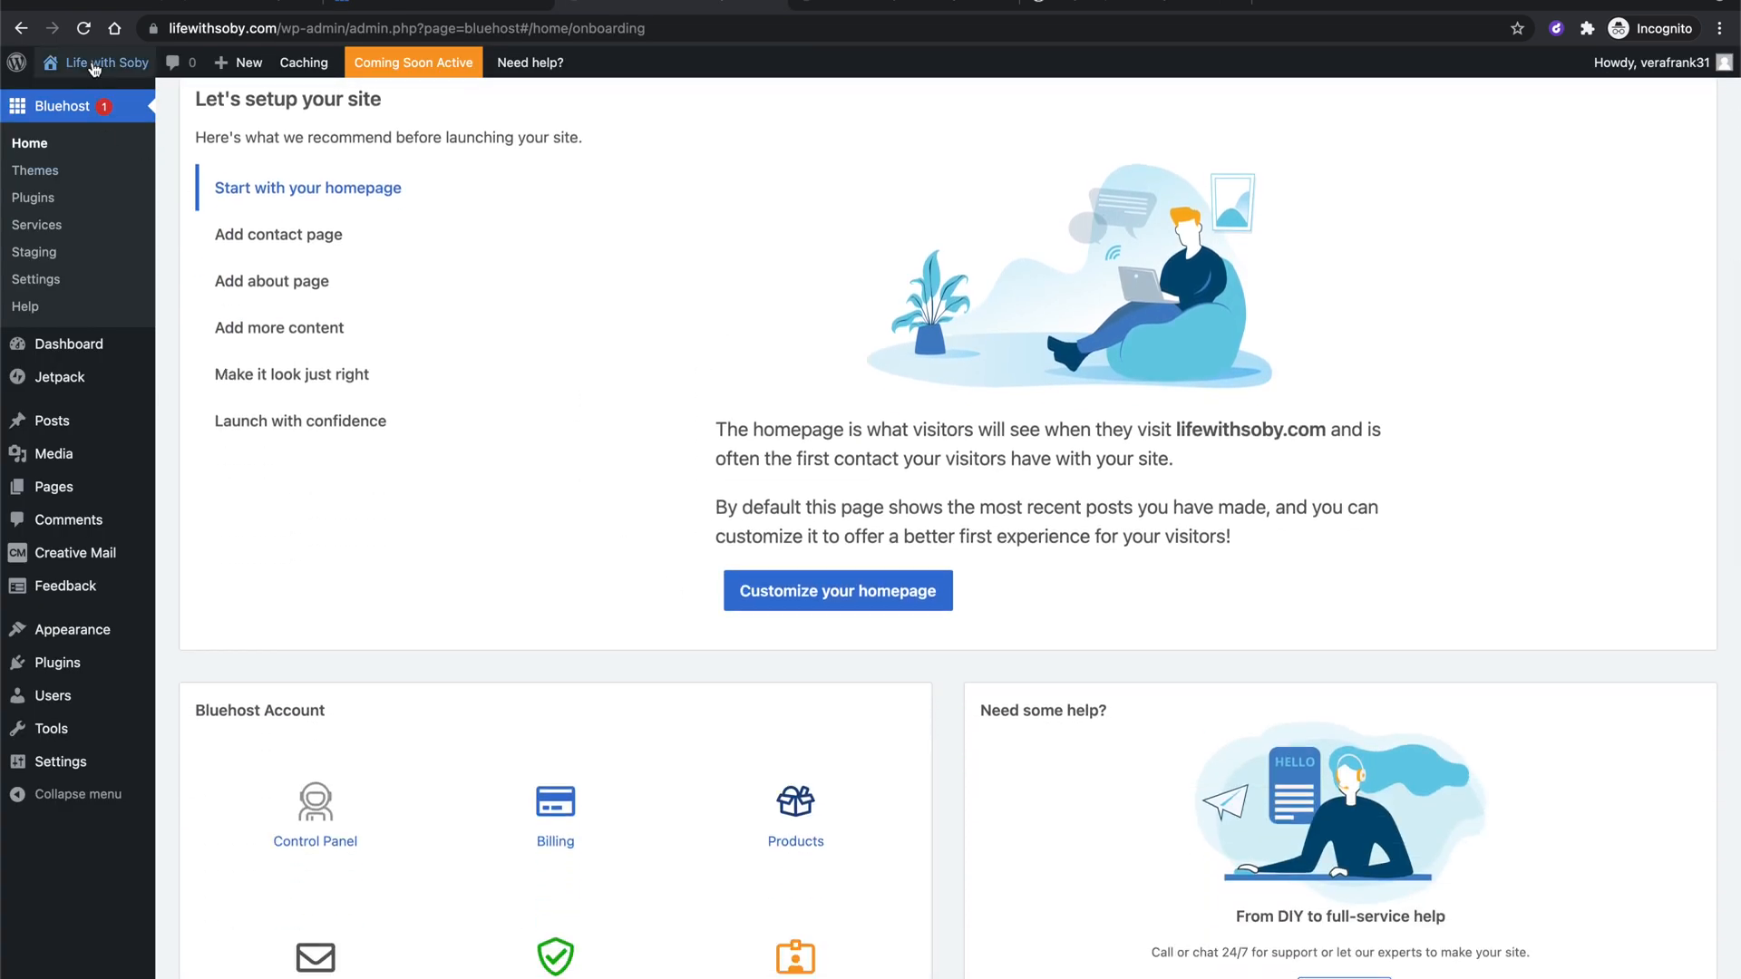
mouse_move(94, 69)
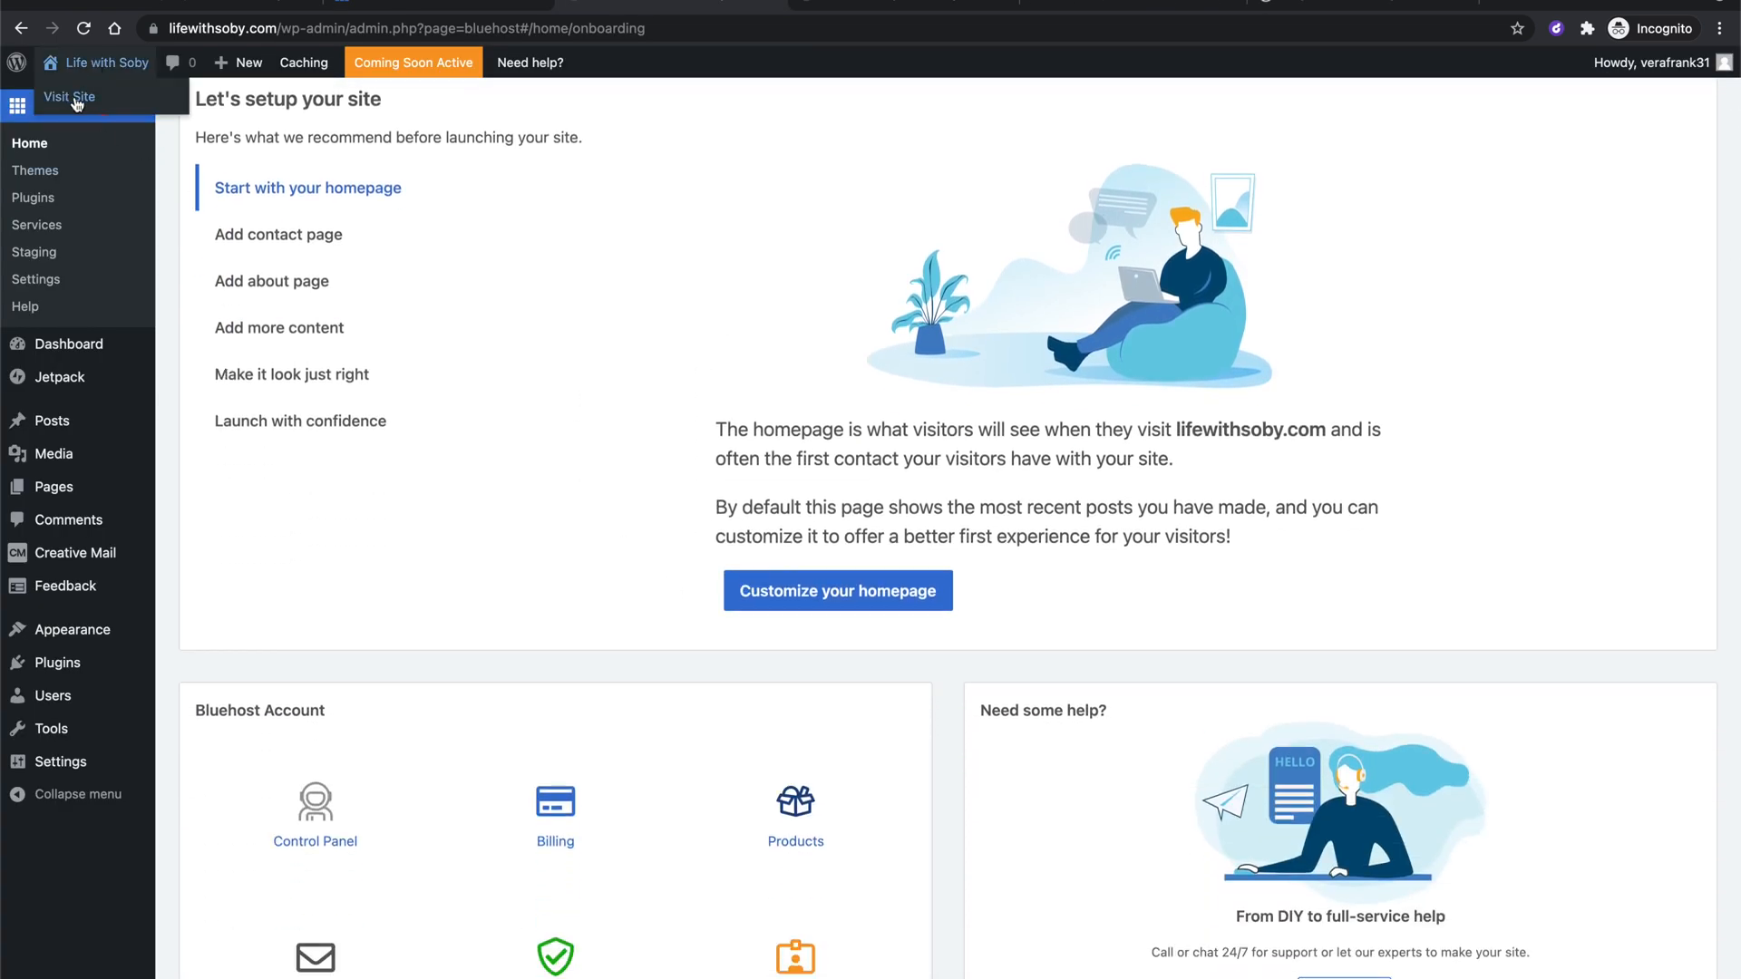
click(77, 100)
Look over the 'Hello world!' homepage, then return to the admin's 'Let's setup your site' checklist.
click(879, 7)
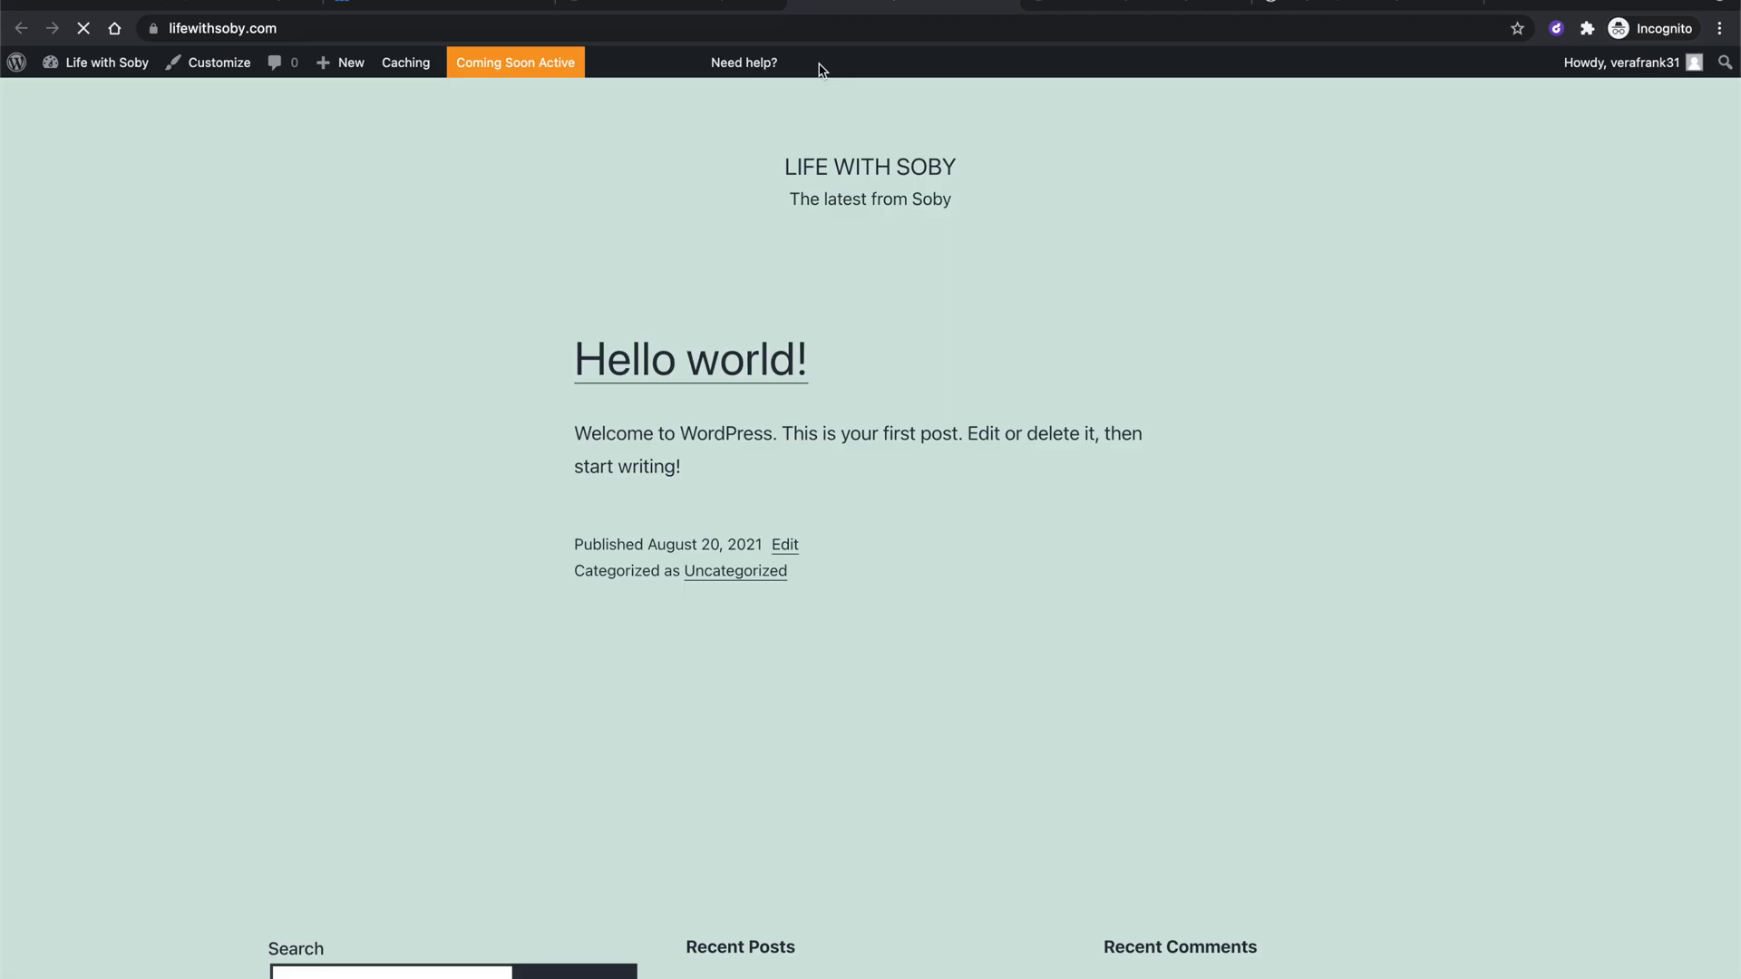
scroll(583, 388, down, 3)
scroll(653, 590, up, 2)
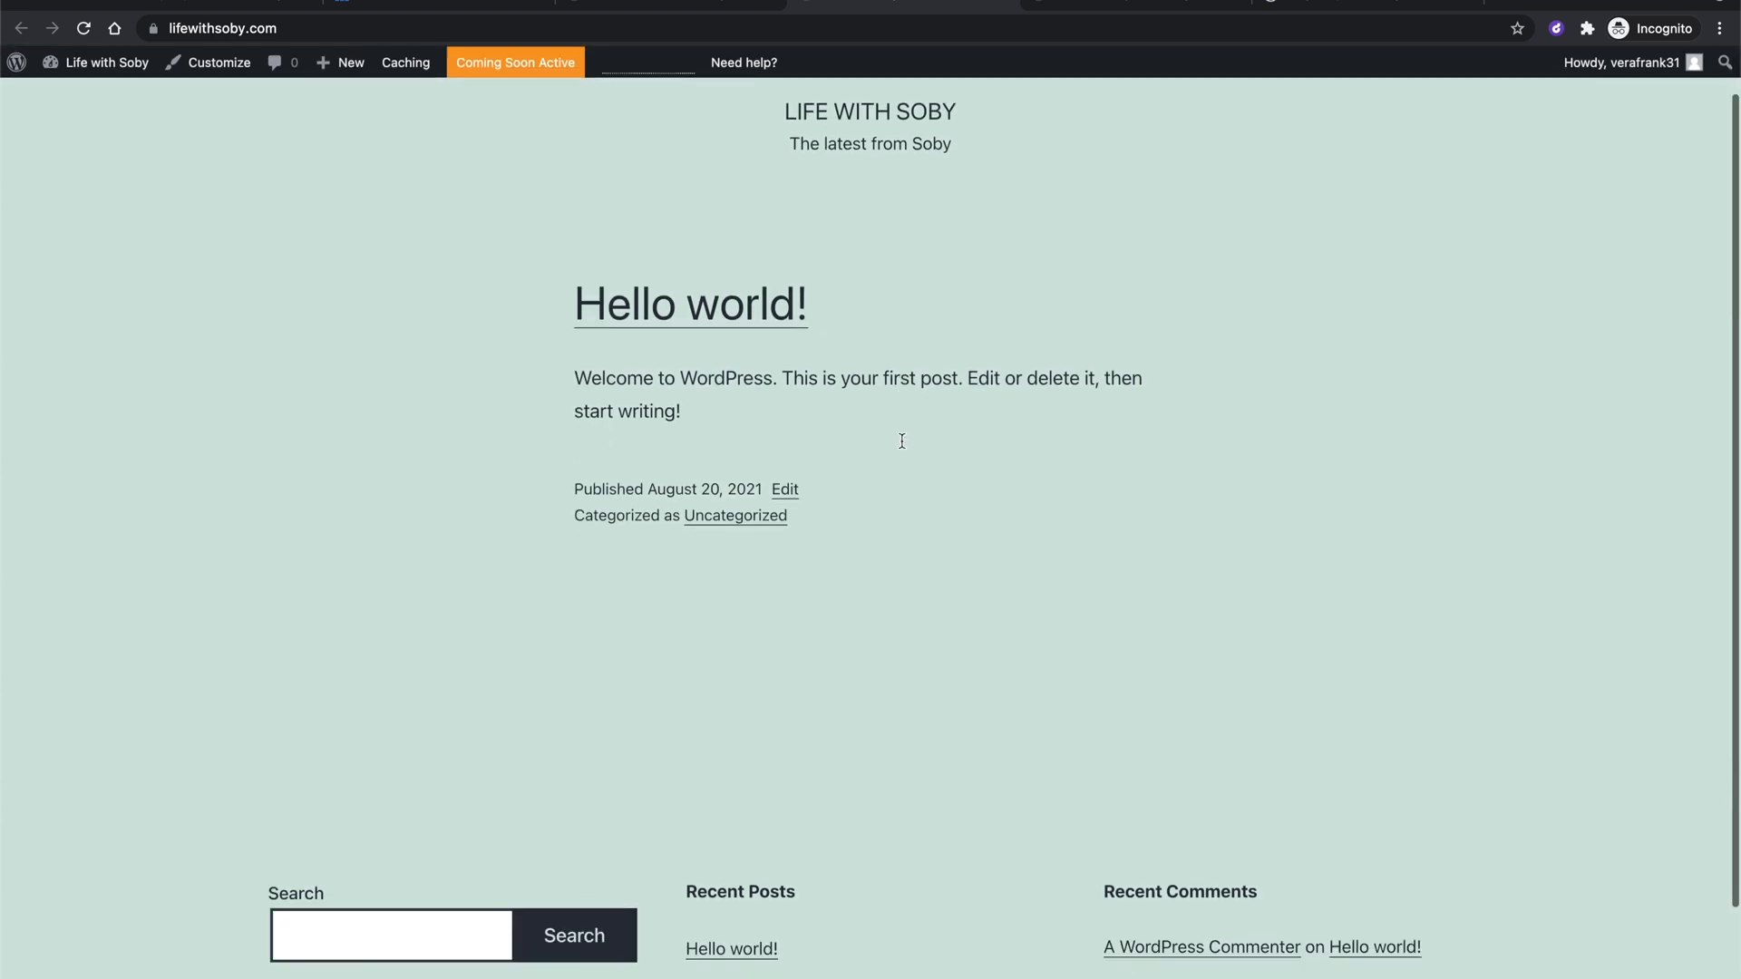
scroll(902, 440, down, 2)
scroll(925, 330, up, 3)
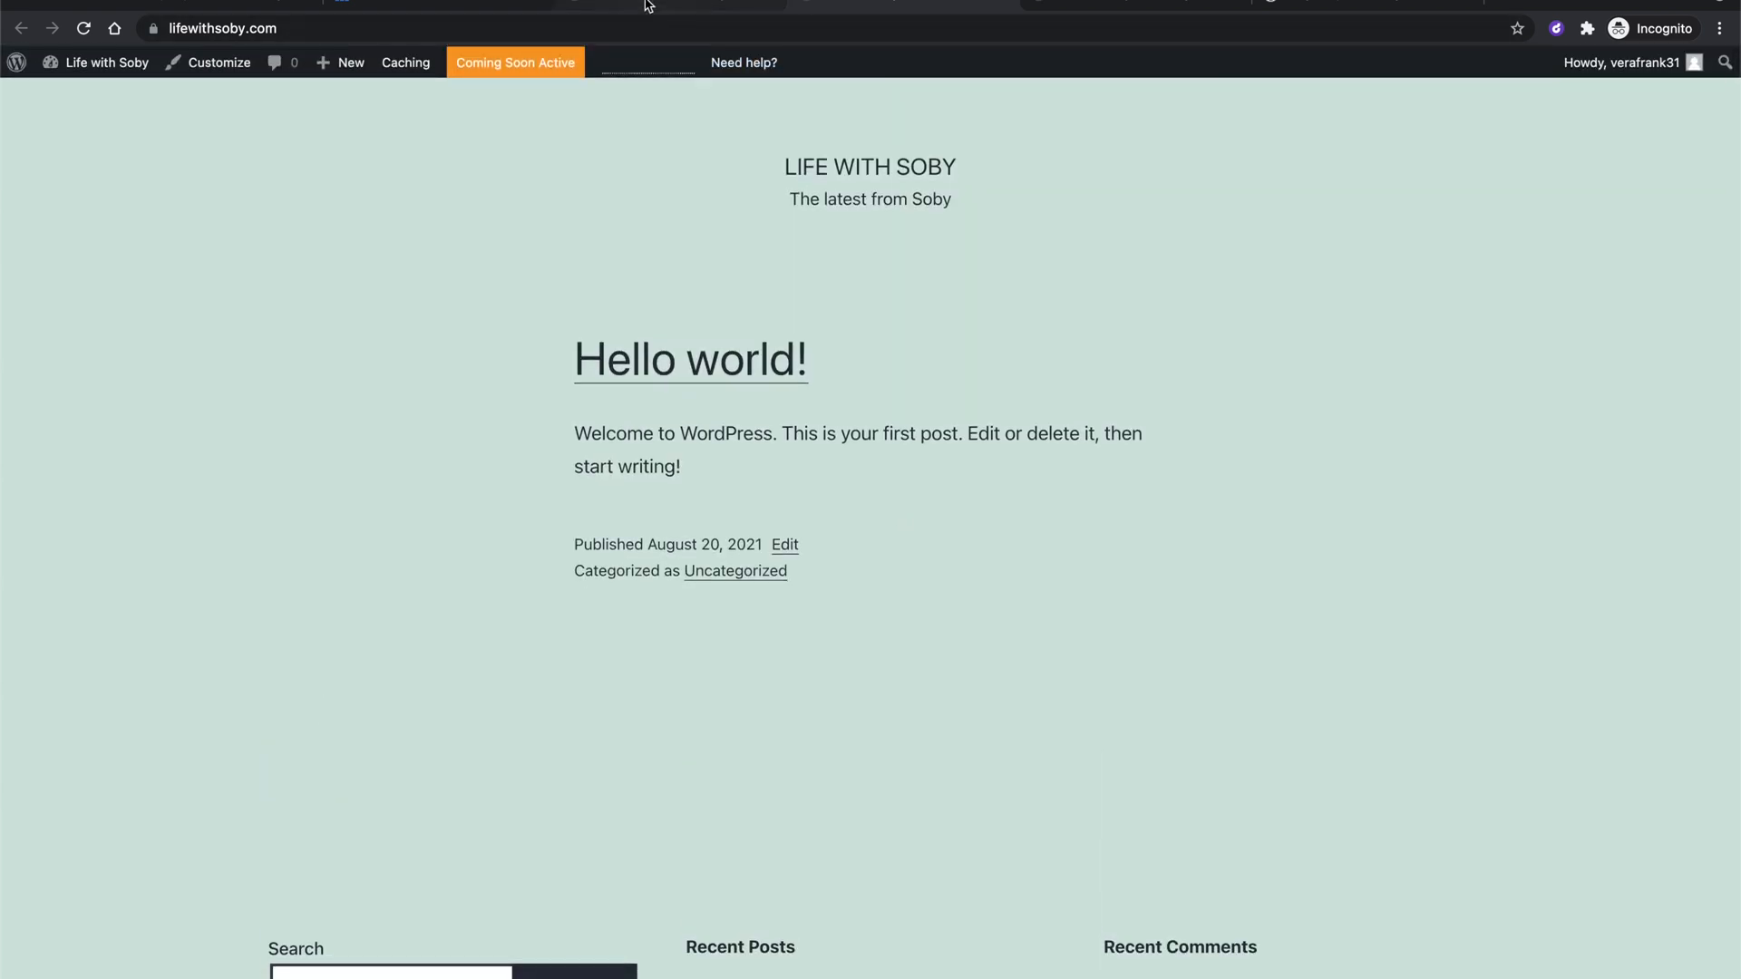
click(648, 5)
scroll(648, 257, down, 2)
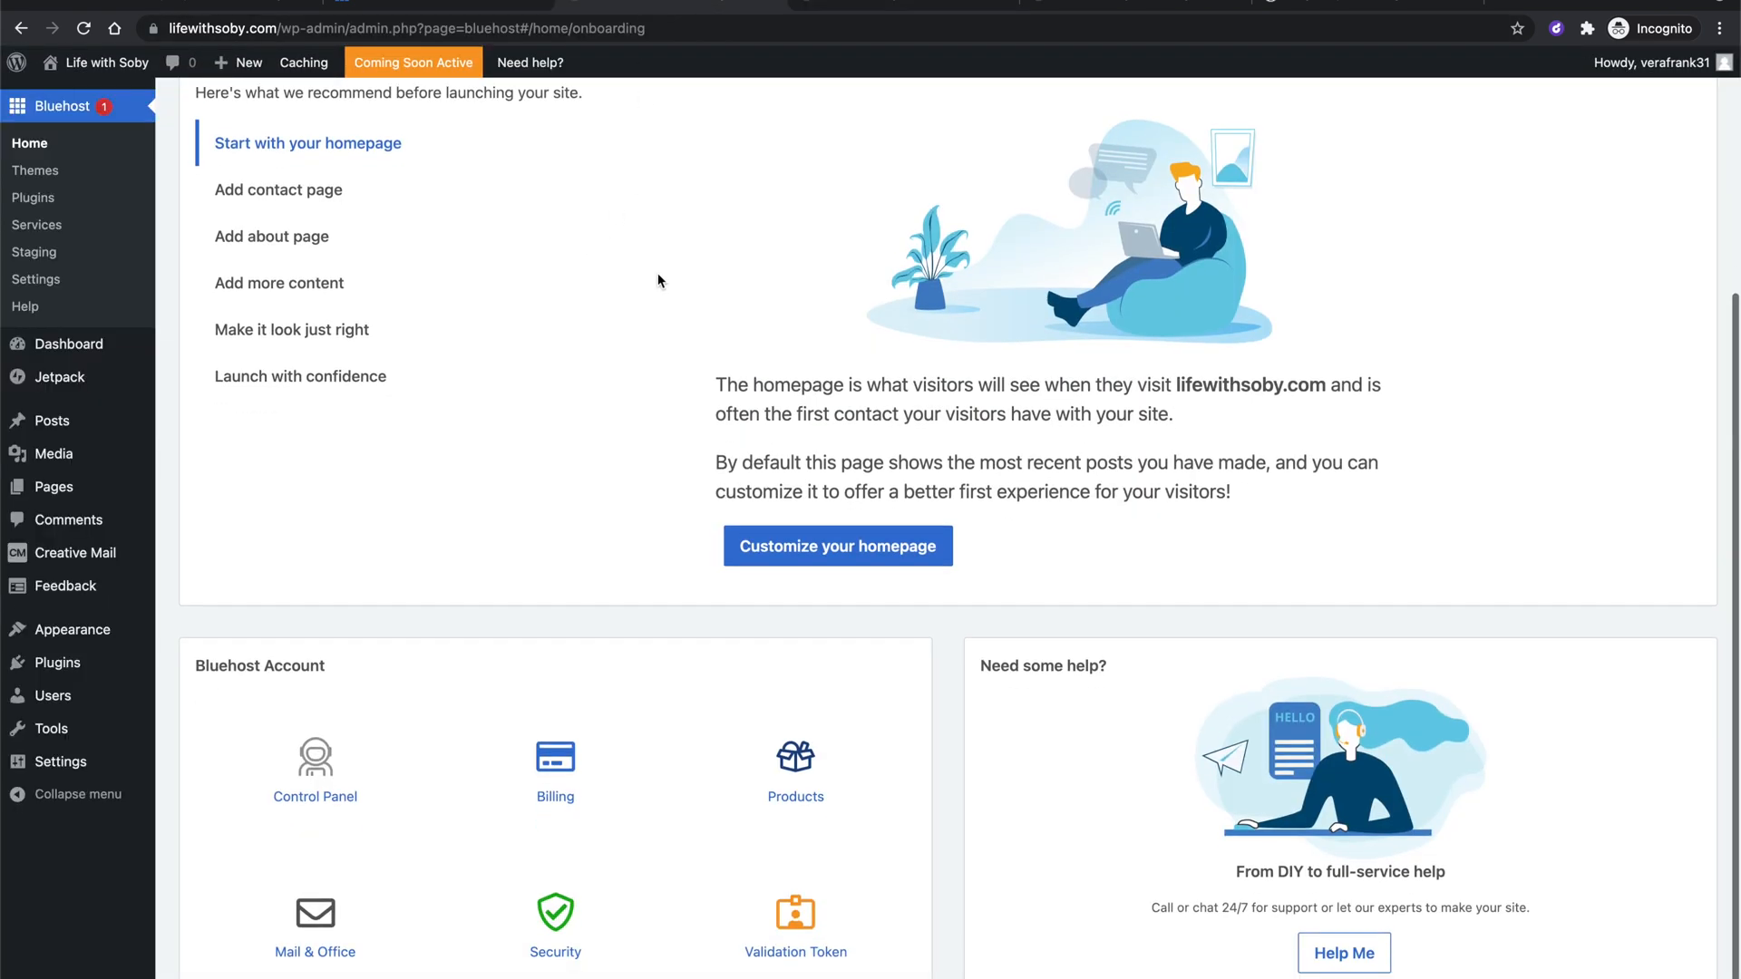
scroll(657, 275, up, 3)
Go to Users > Profile in the admin sidebar.
scroll(650, 215, up, 5)
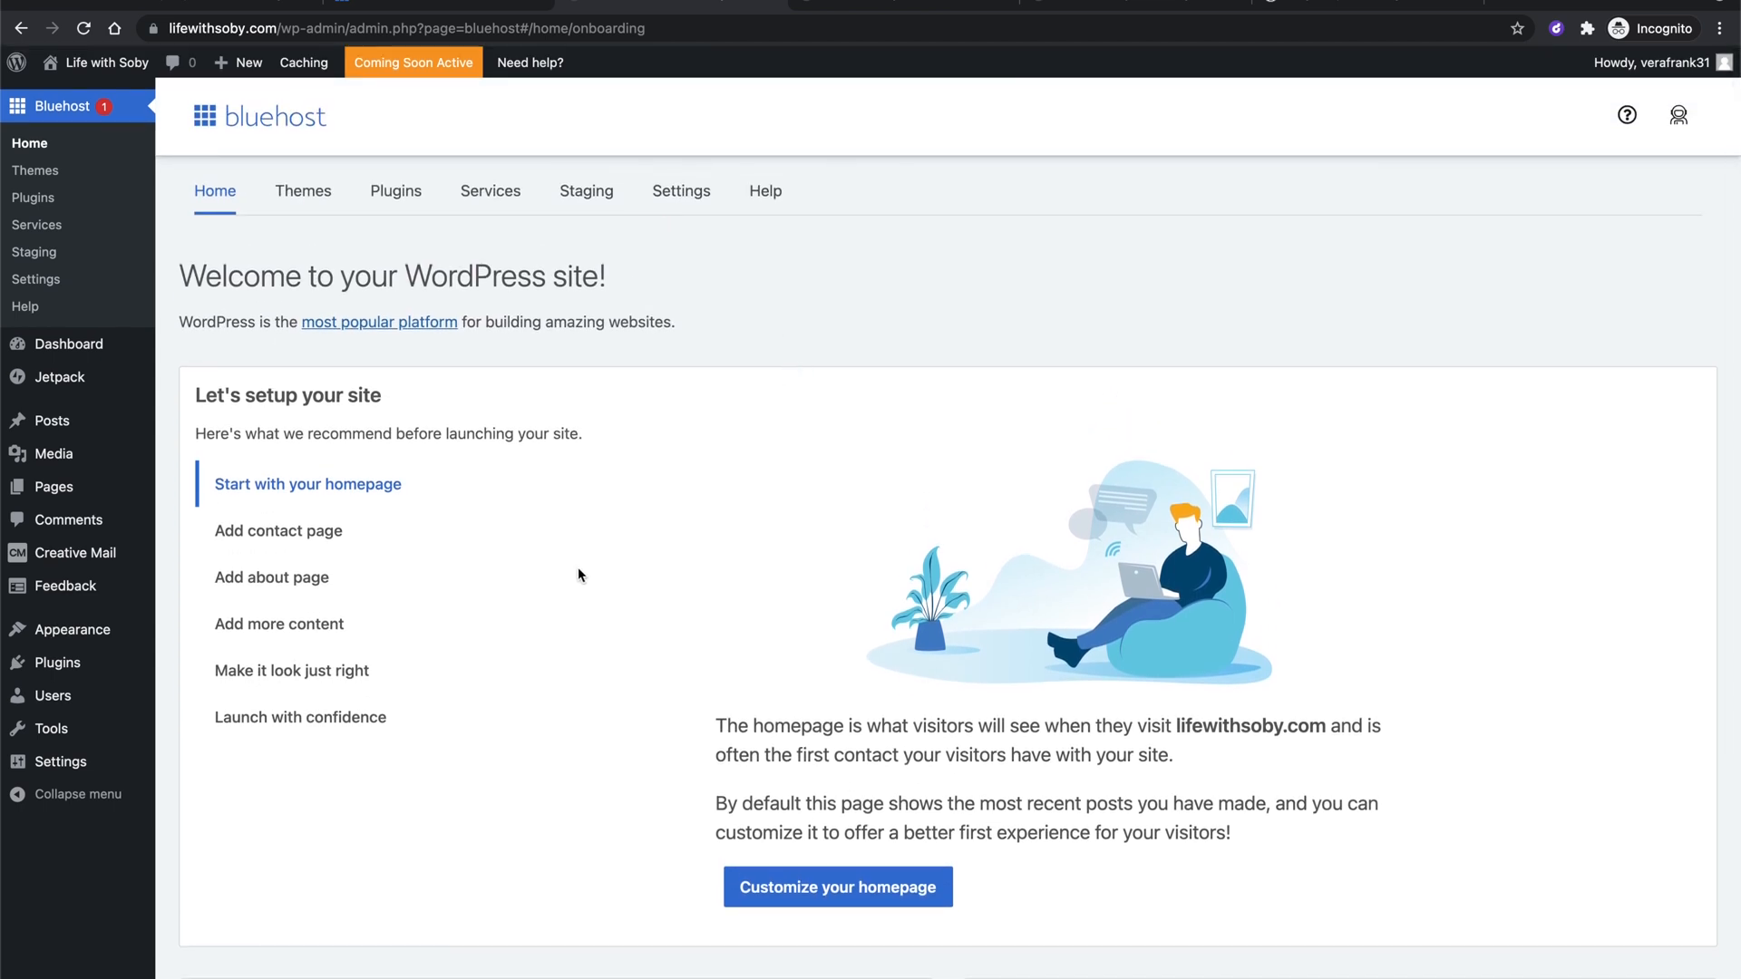
scroll(591, 622, down, 3)
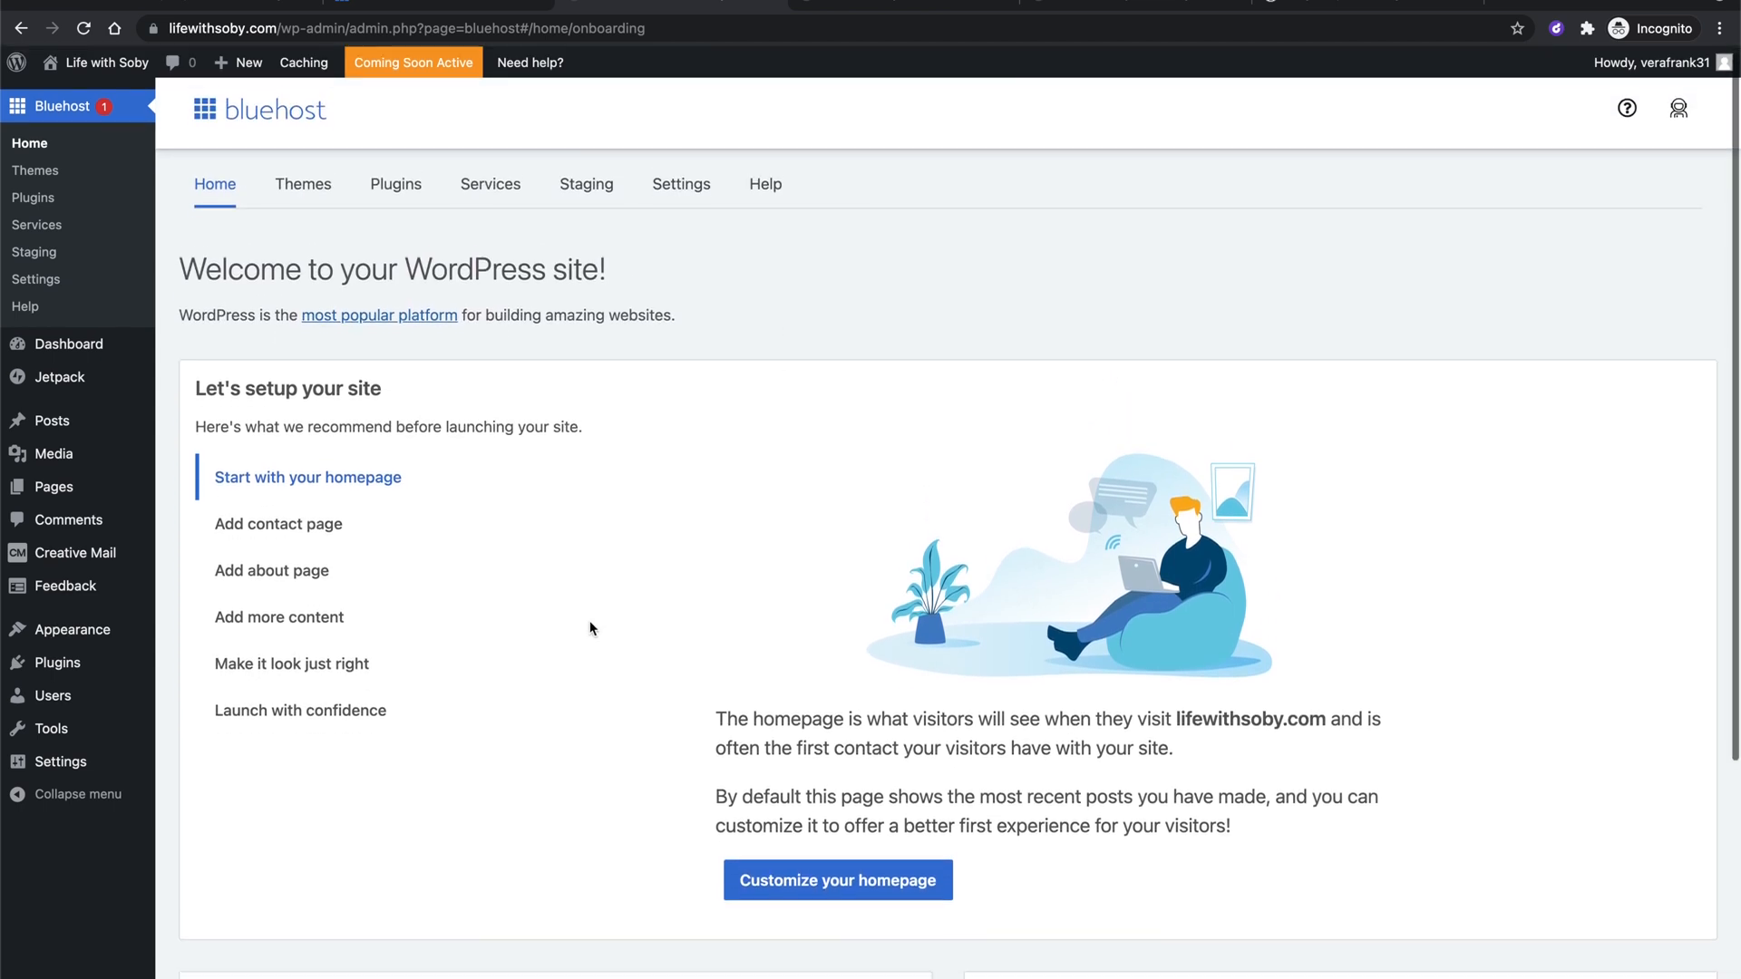
scroll(612, 535, down, 3)
scroll(614, 377, up, 5)
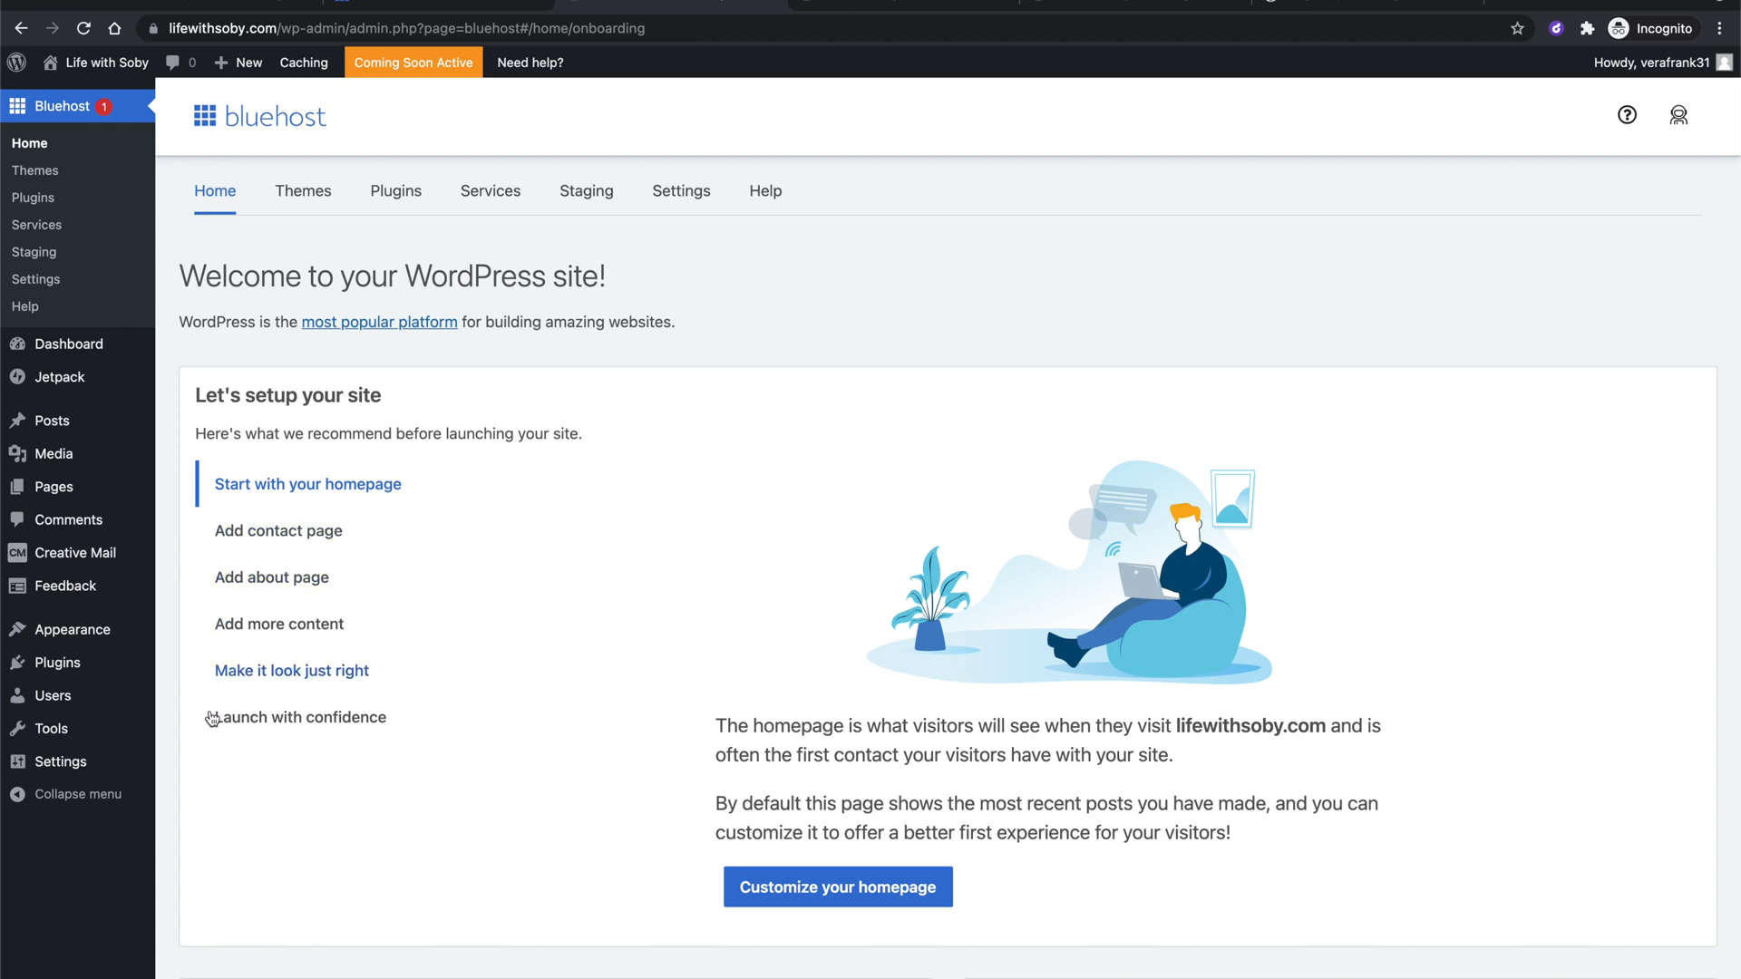
mouse_move(122, 699)
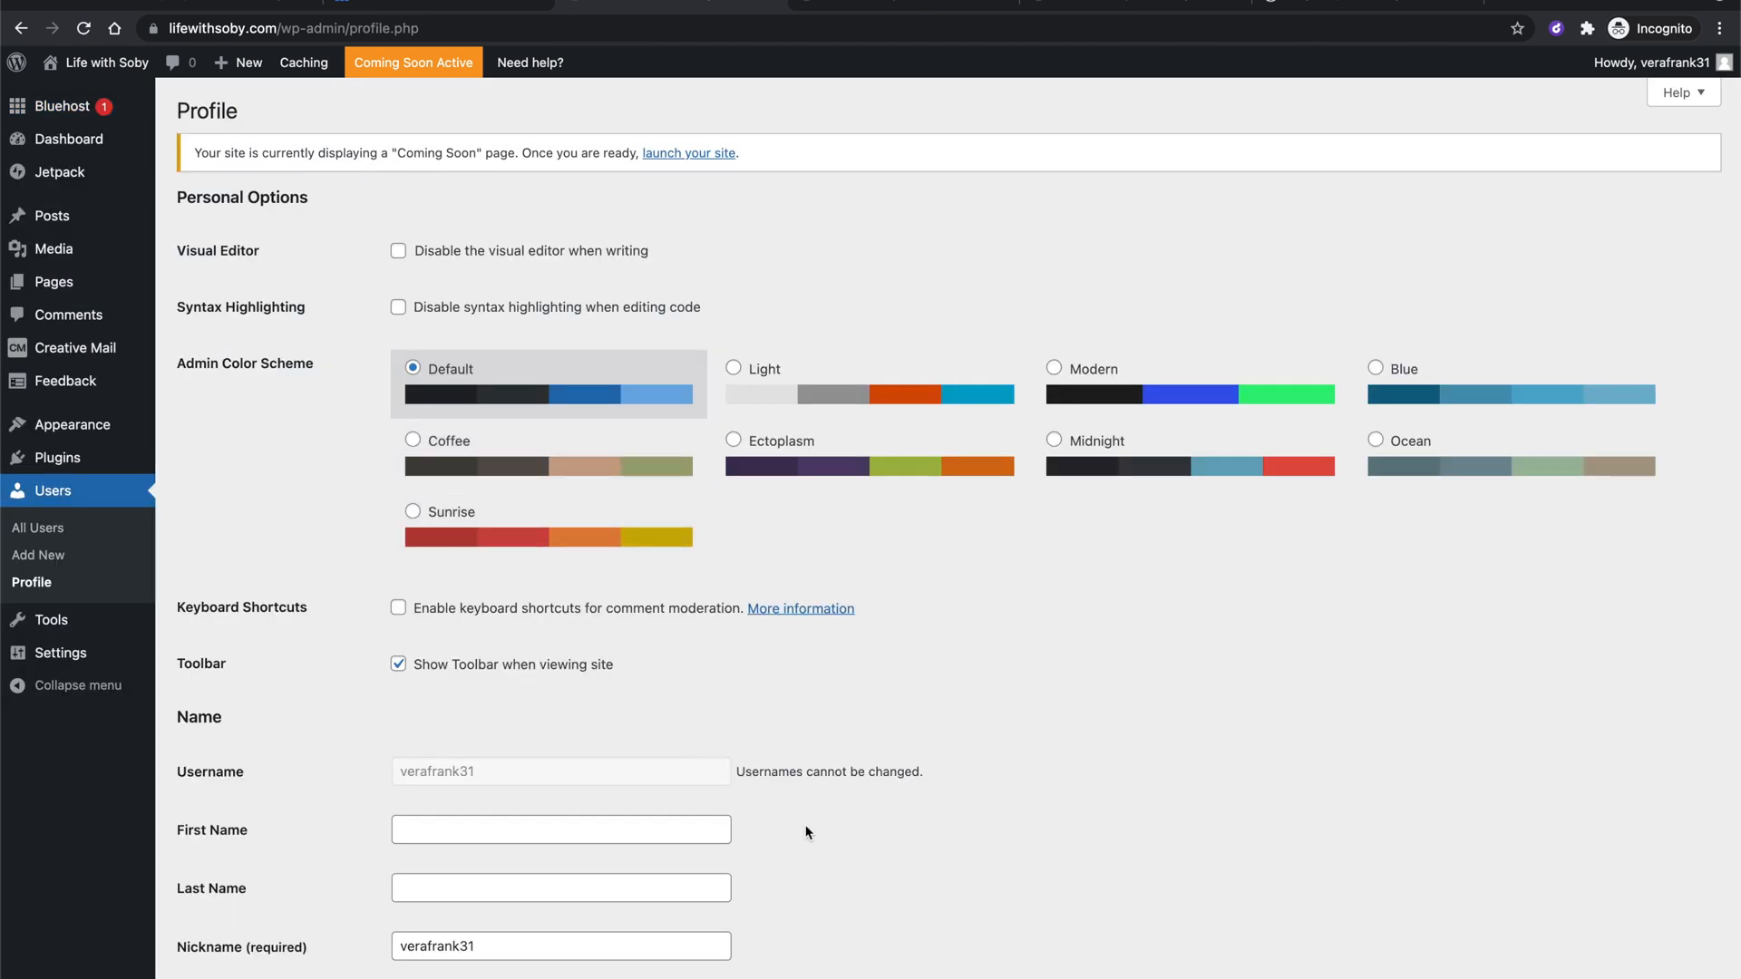
scroll(805, 934, down, 5)
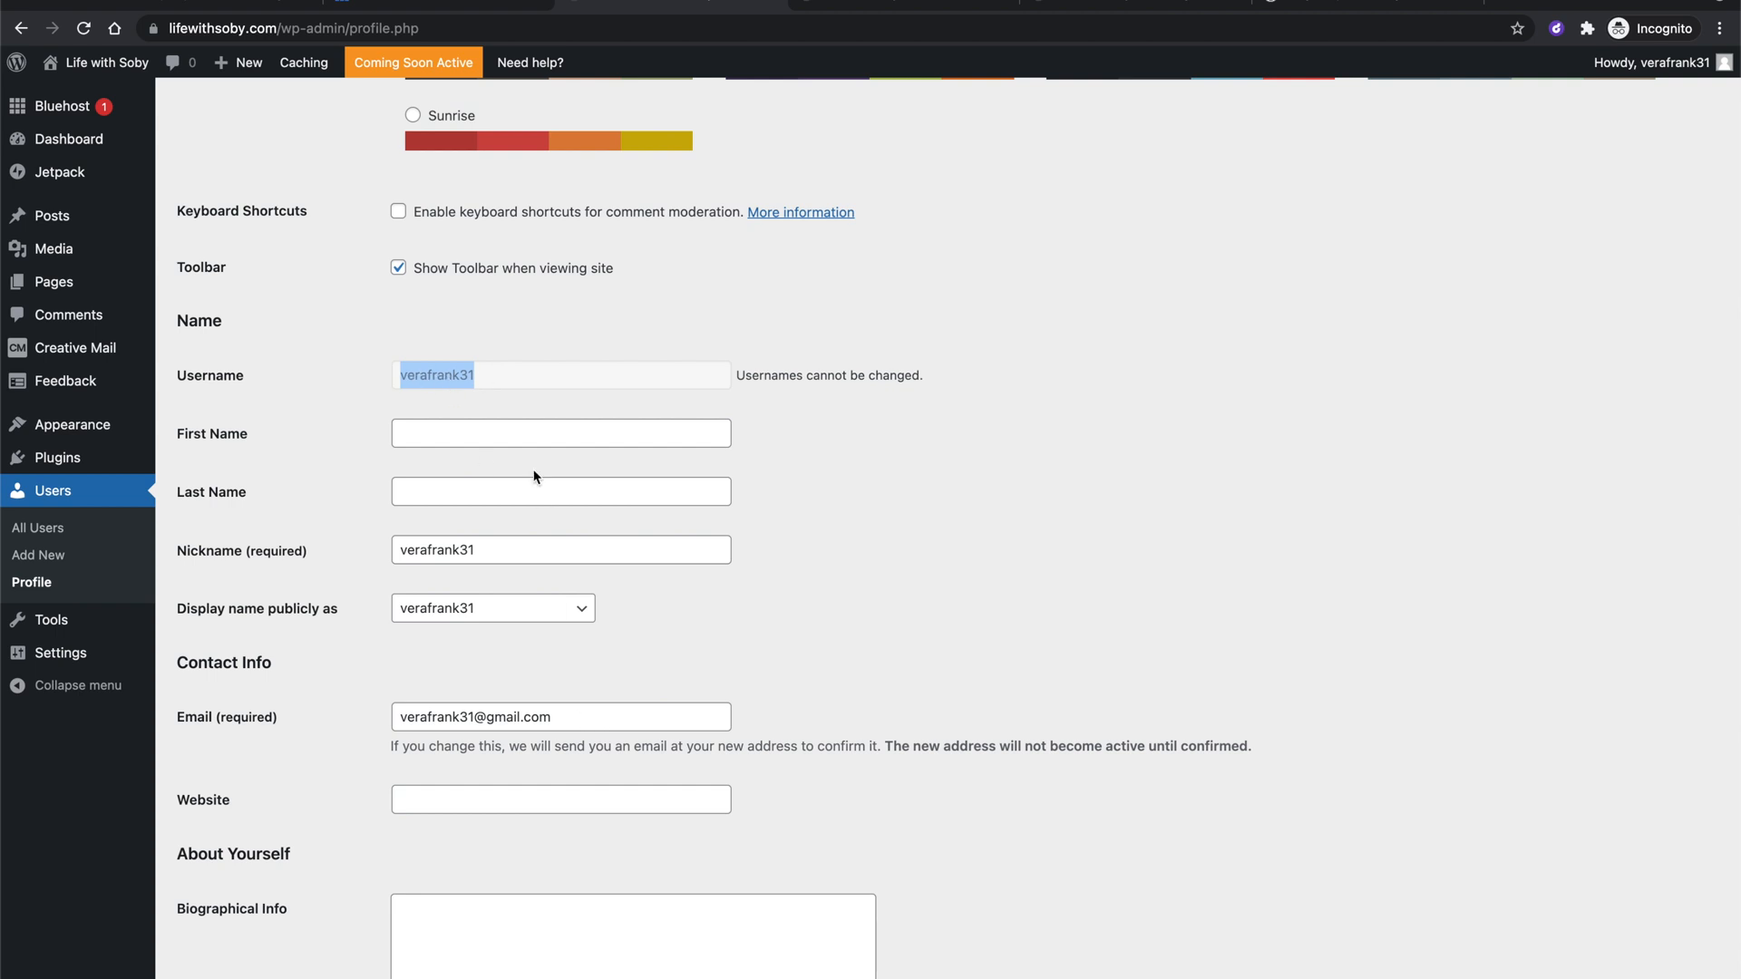
double_click(438, 375)
drag(524, 716, 583, 715)
triple_click(582, 716)
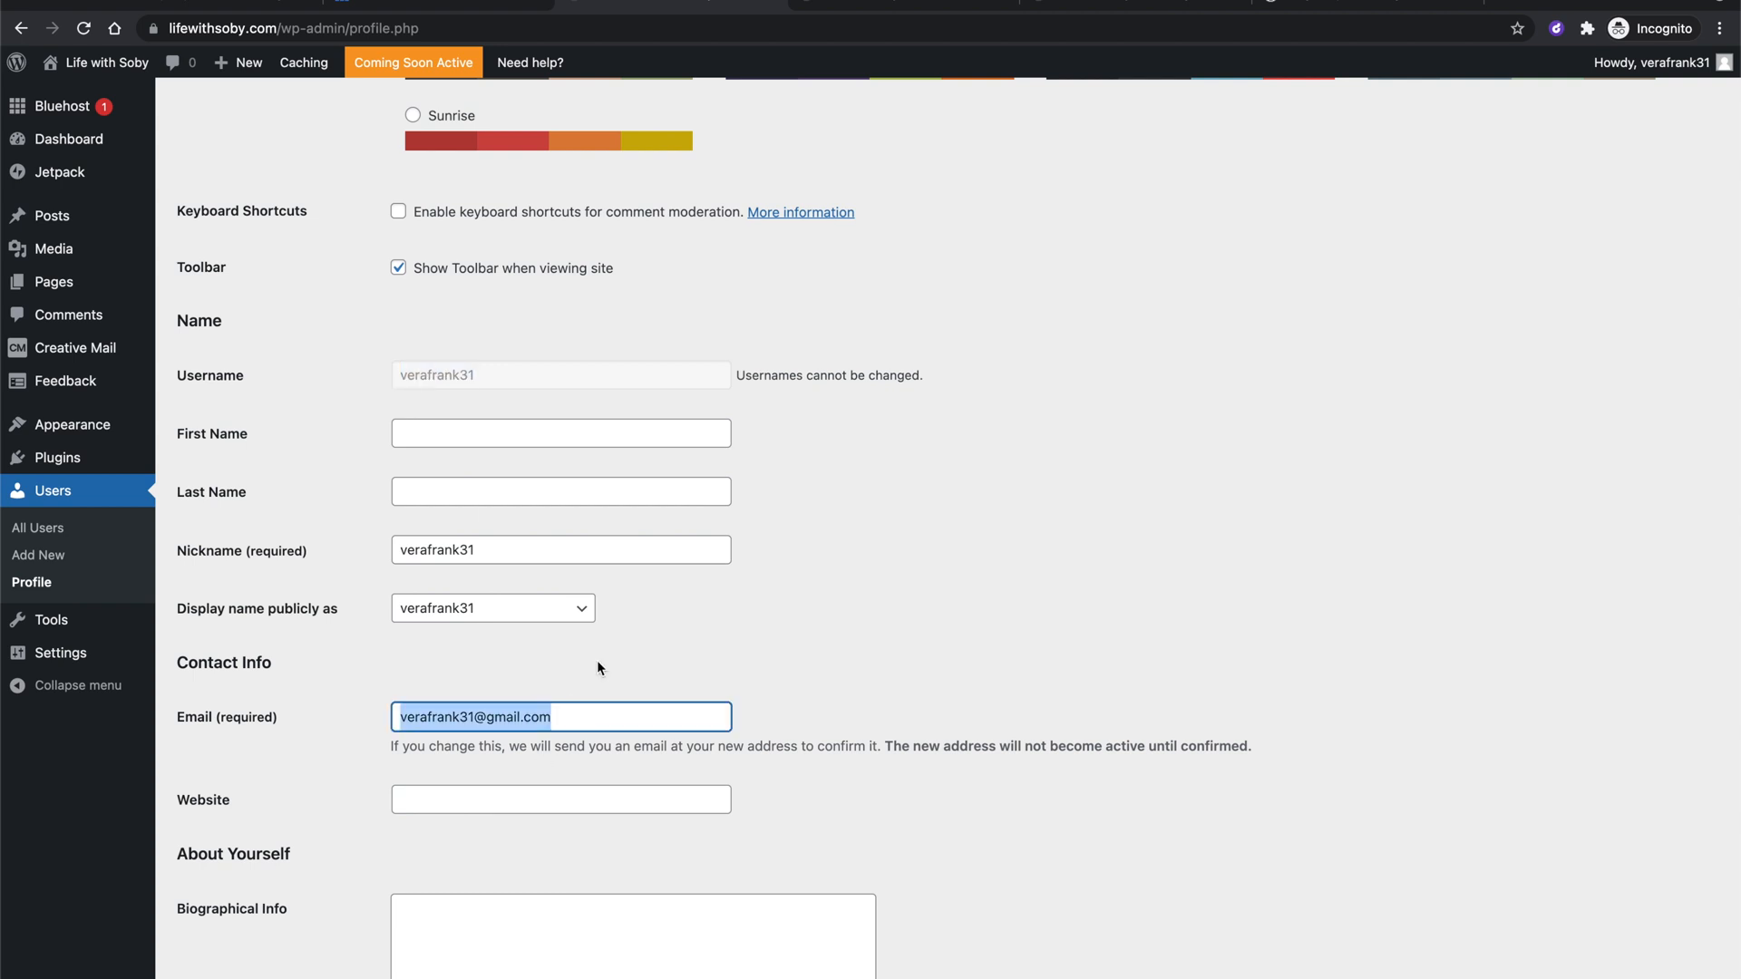
click(488, 371)
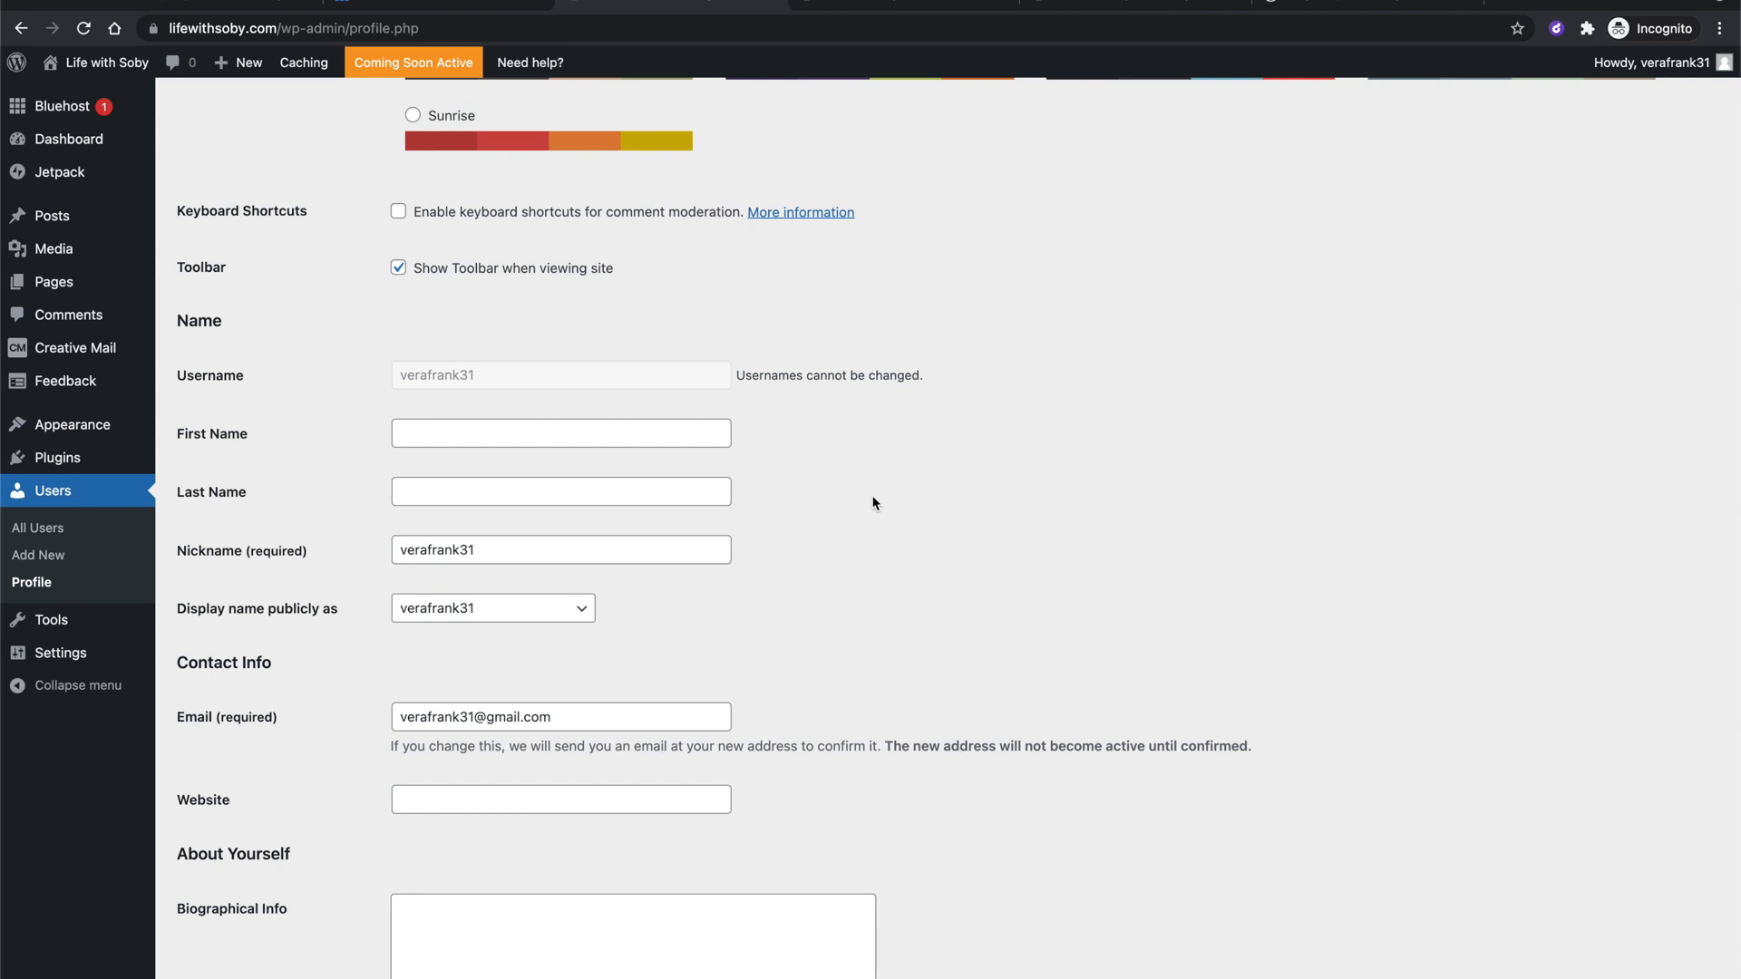
scroll(898, 580, down, 5)
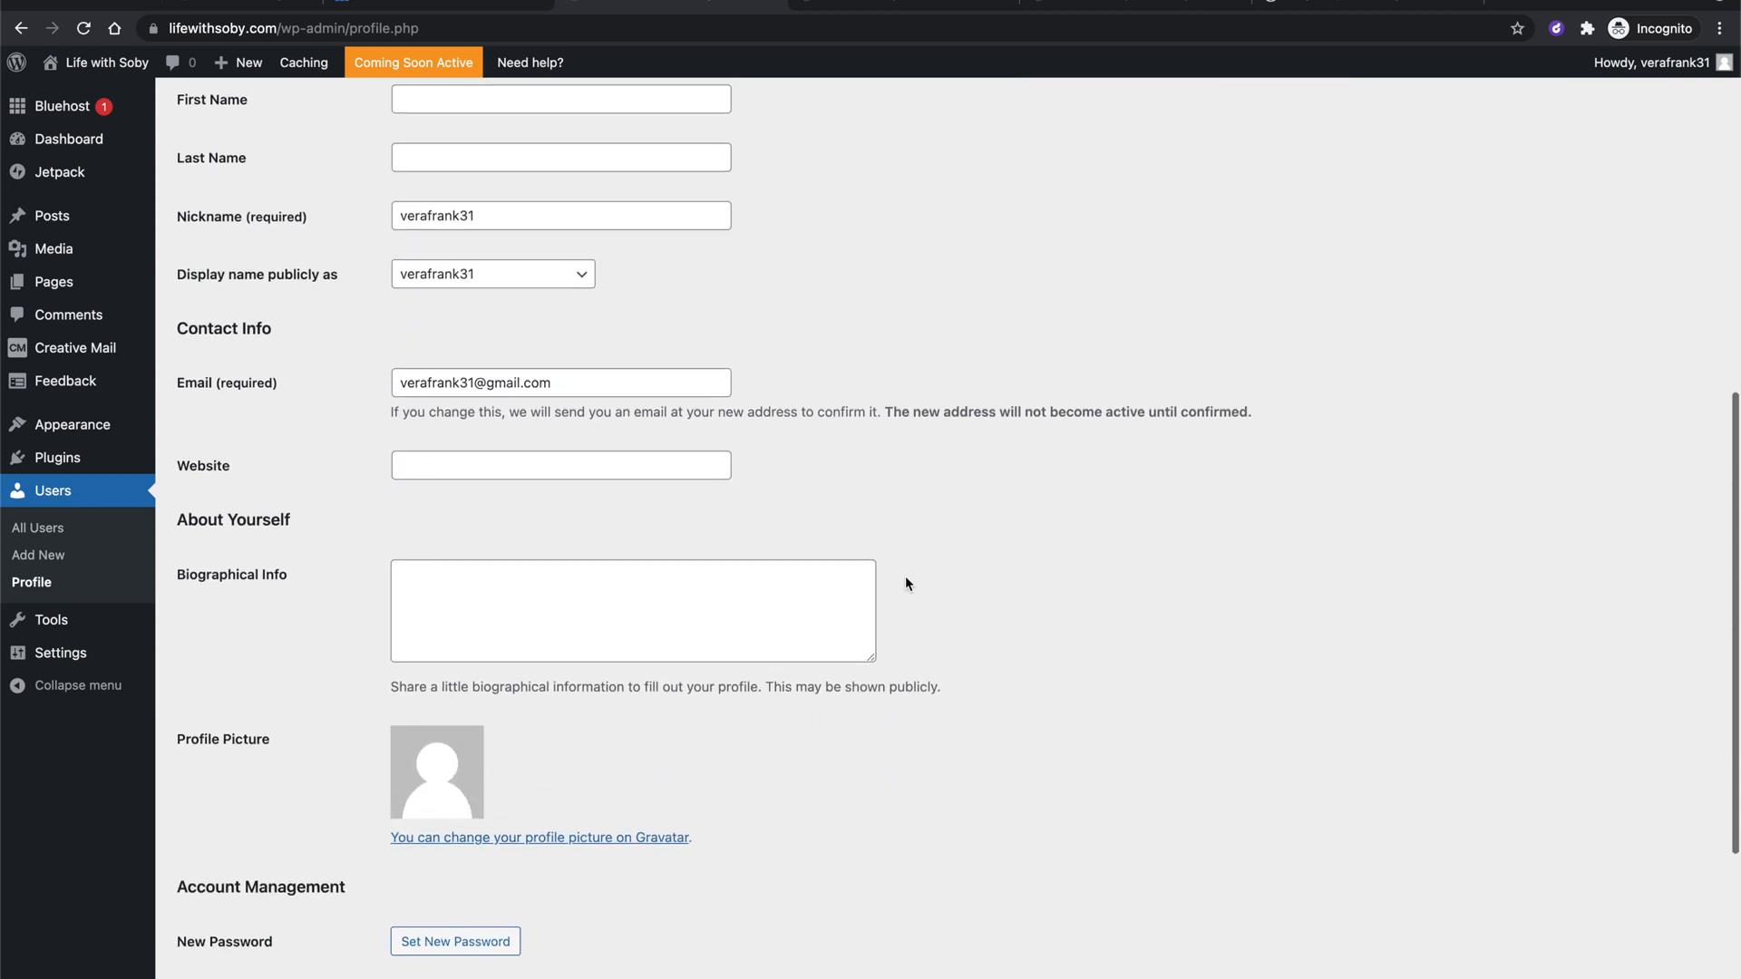
scroll(1008, 471, up, 2)
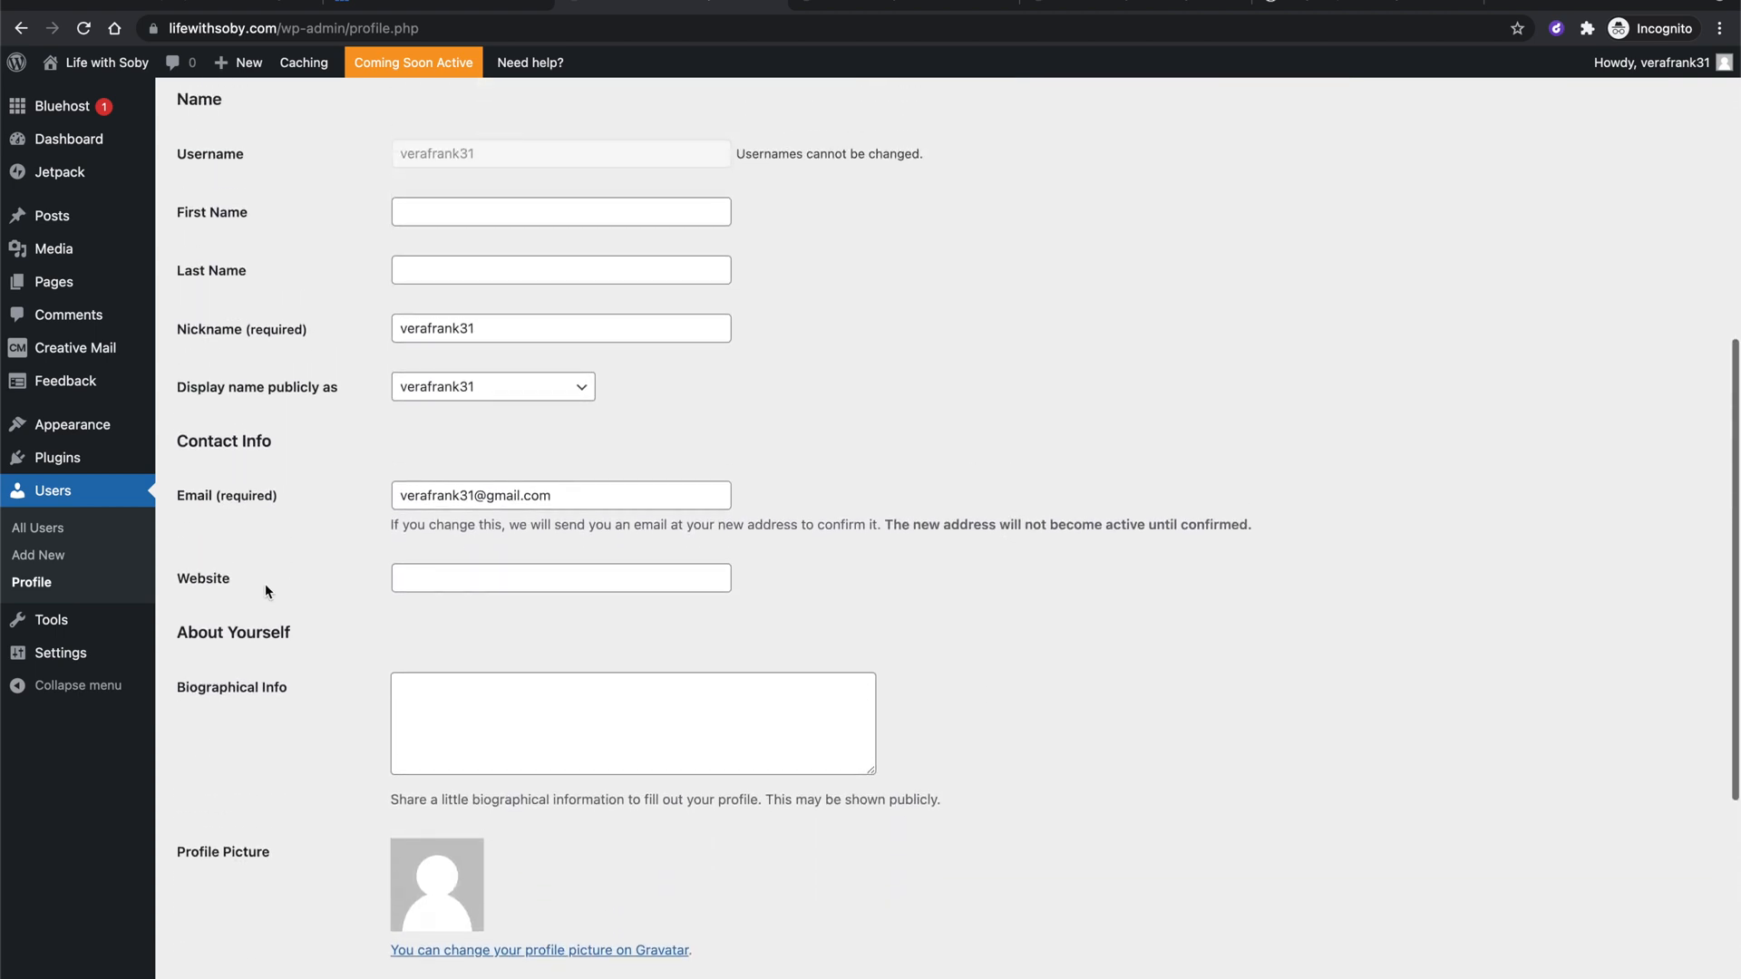
scroll(937, 698, down, 7)
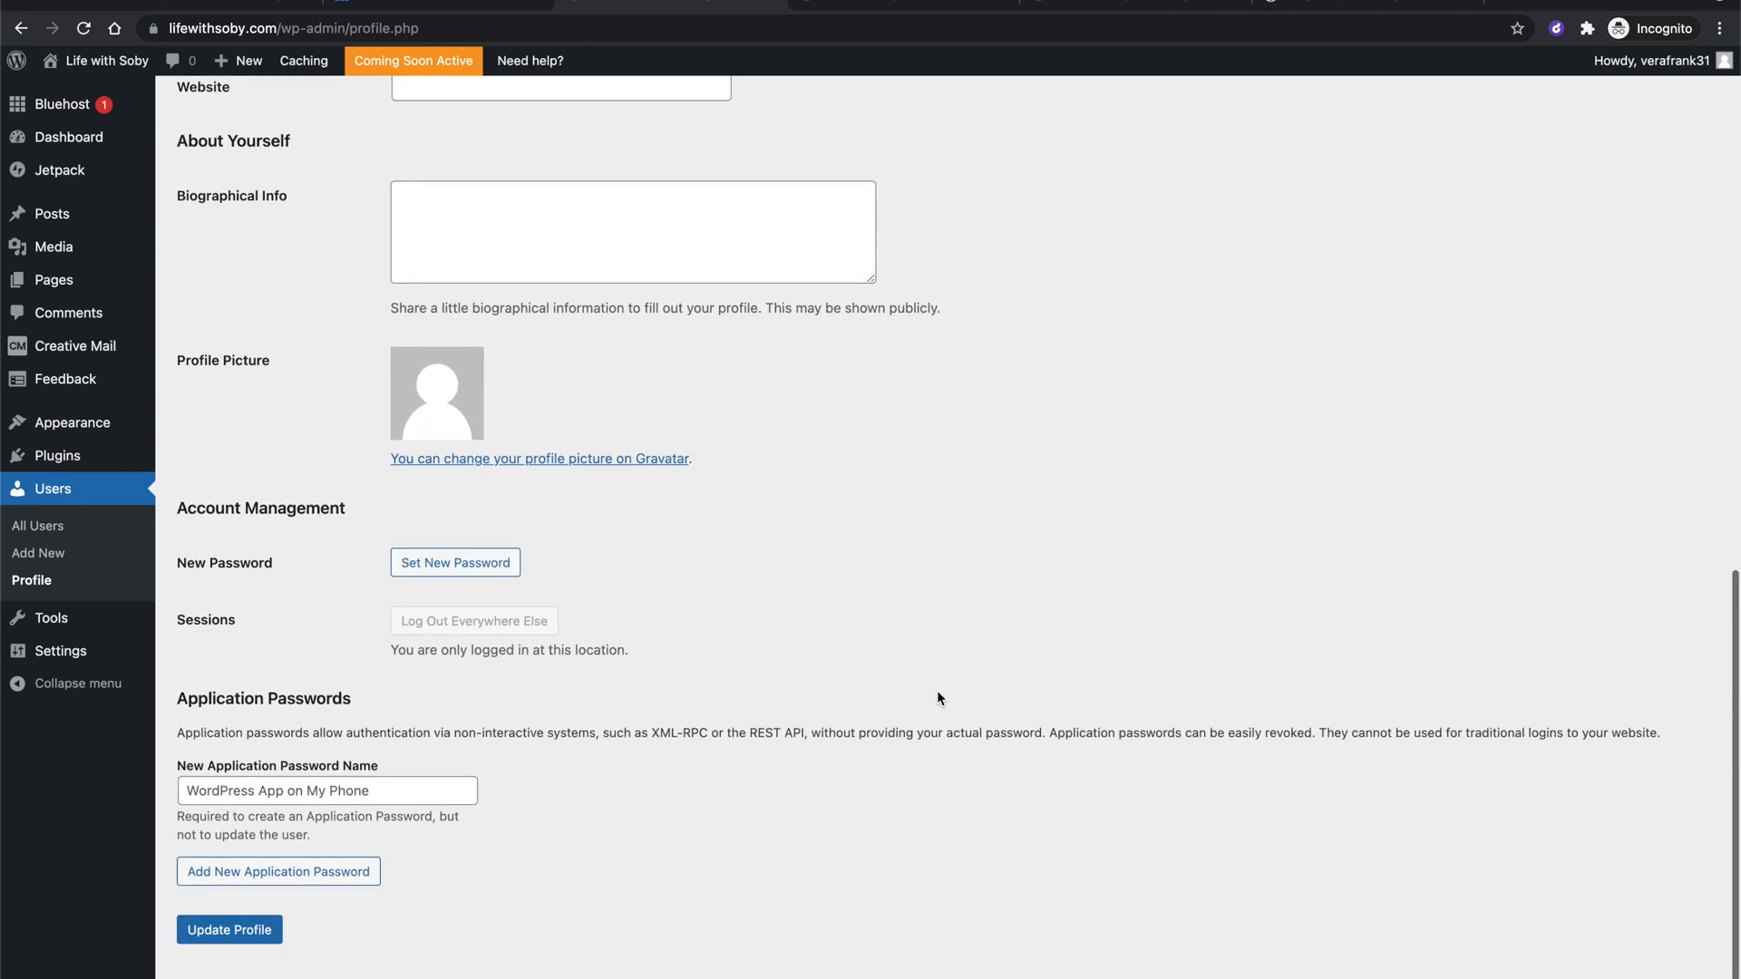
Replace the generated New Password with the password copied from the password manager.
click(451, 569)
triple_click(617, 601)
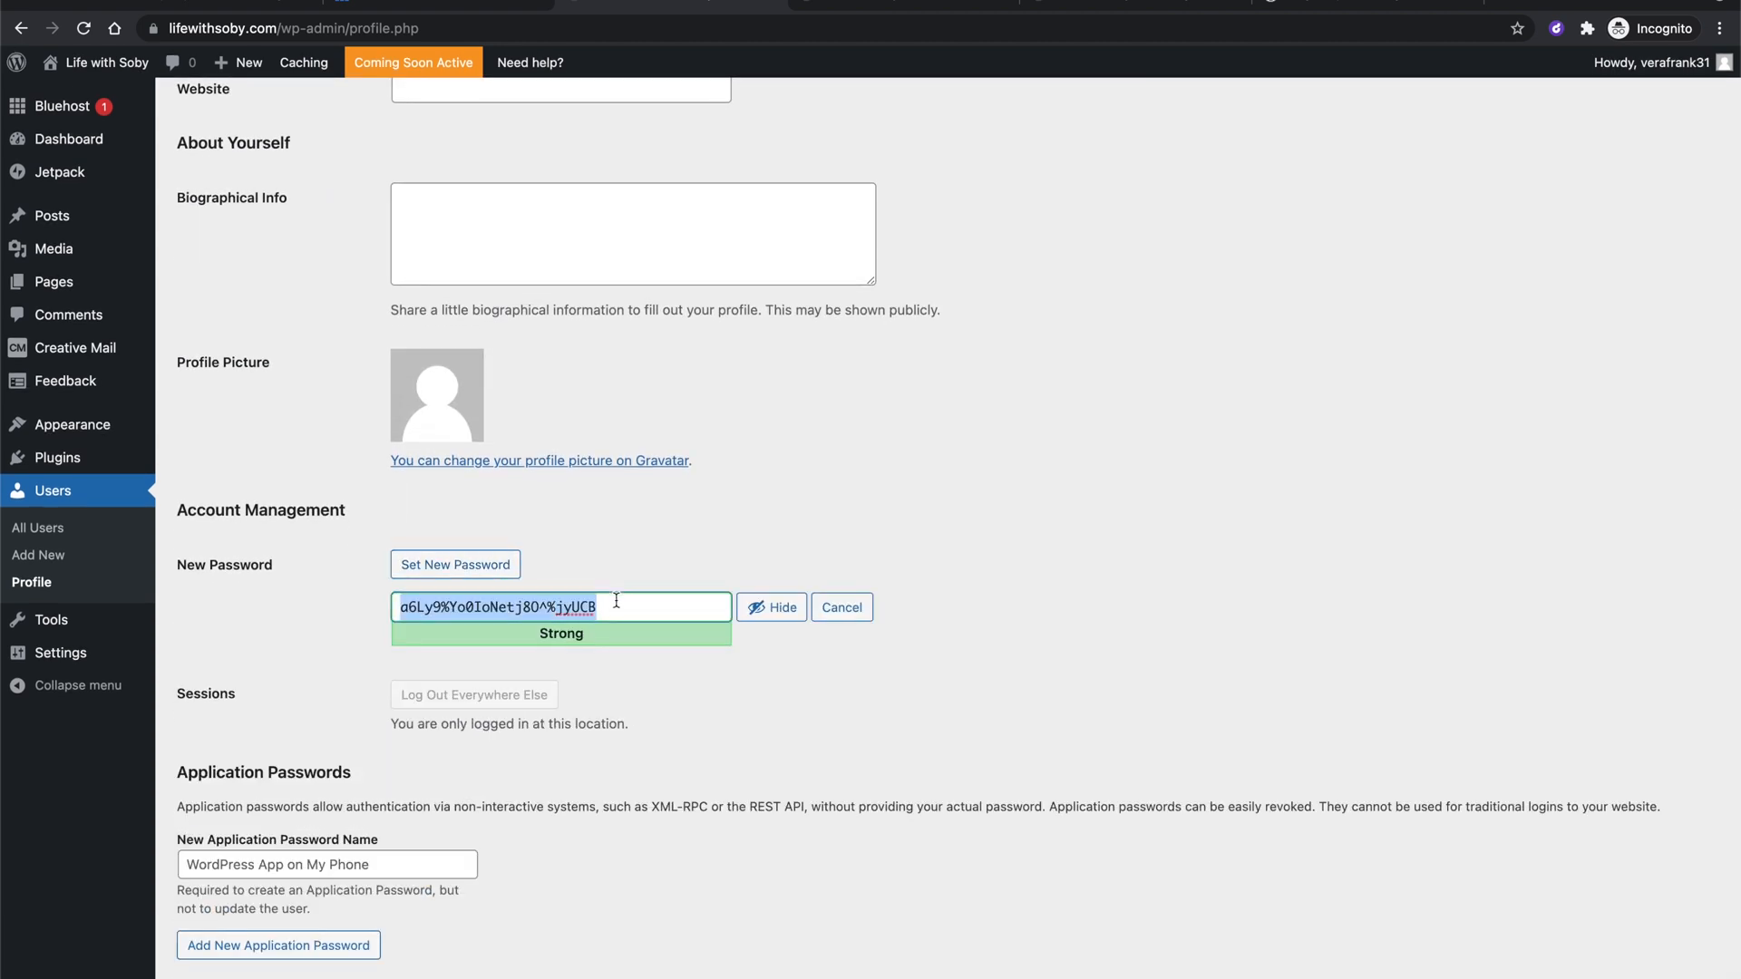
key(BackSpace)
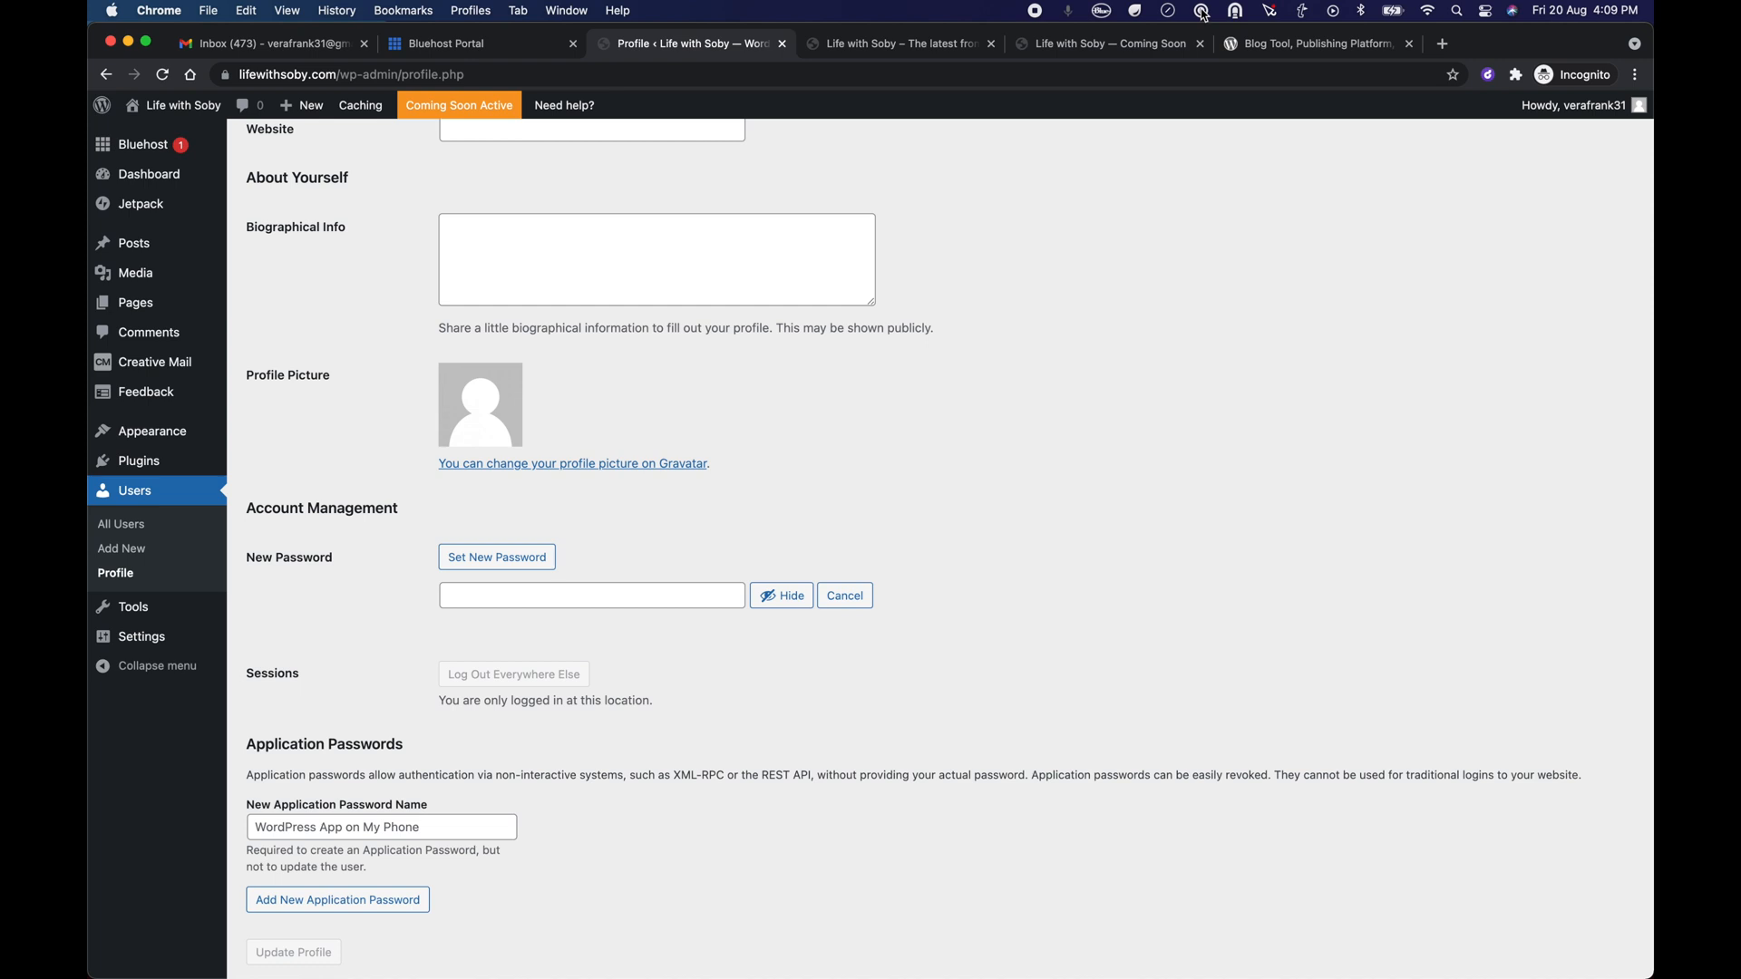
click(1203, 12)
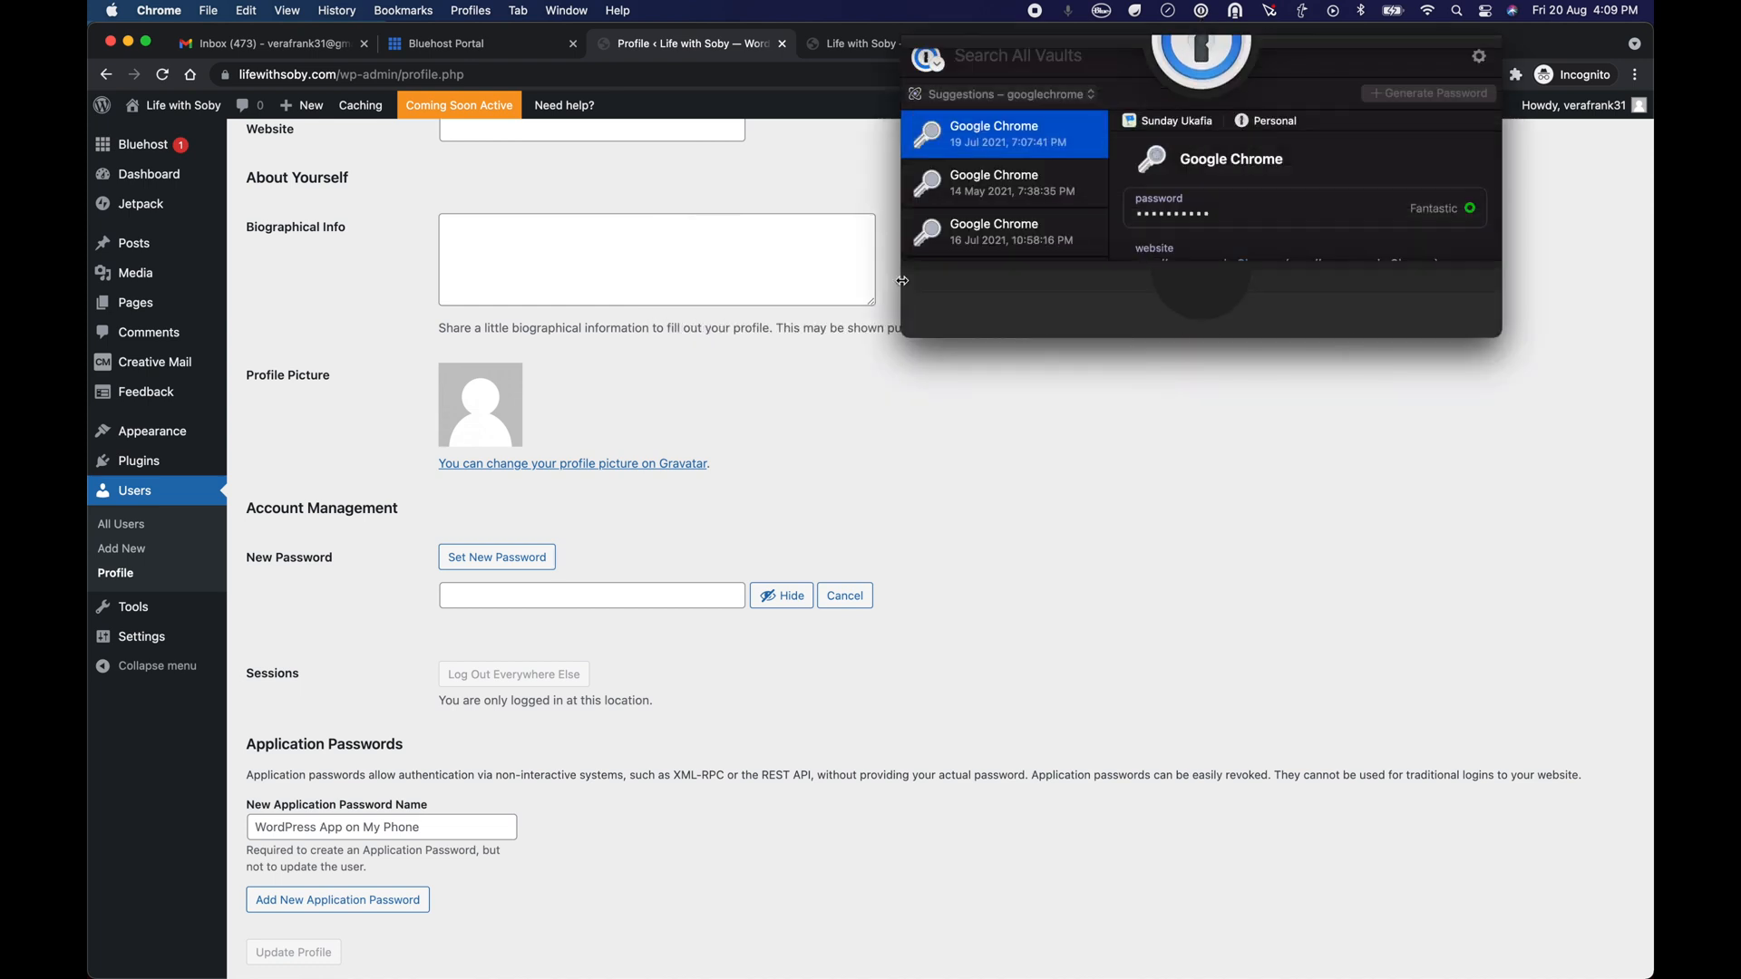
click(1428, 208)
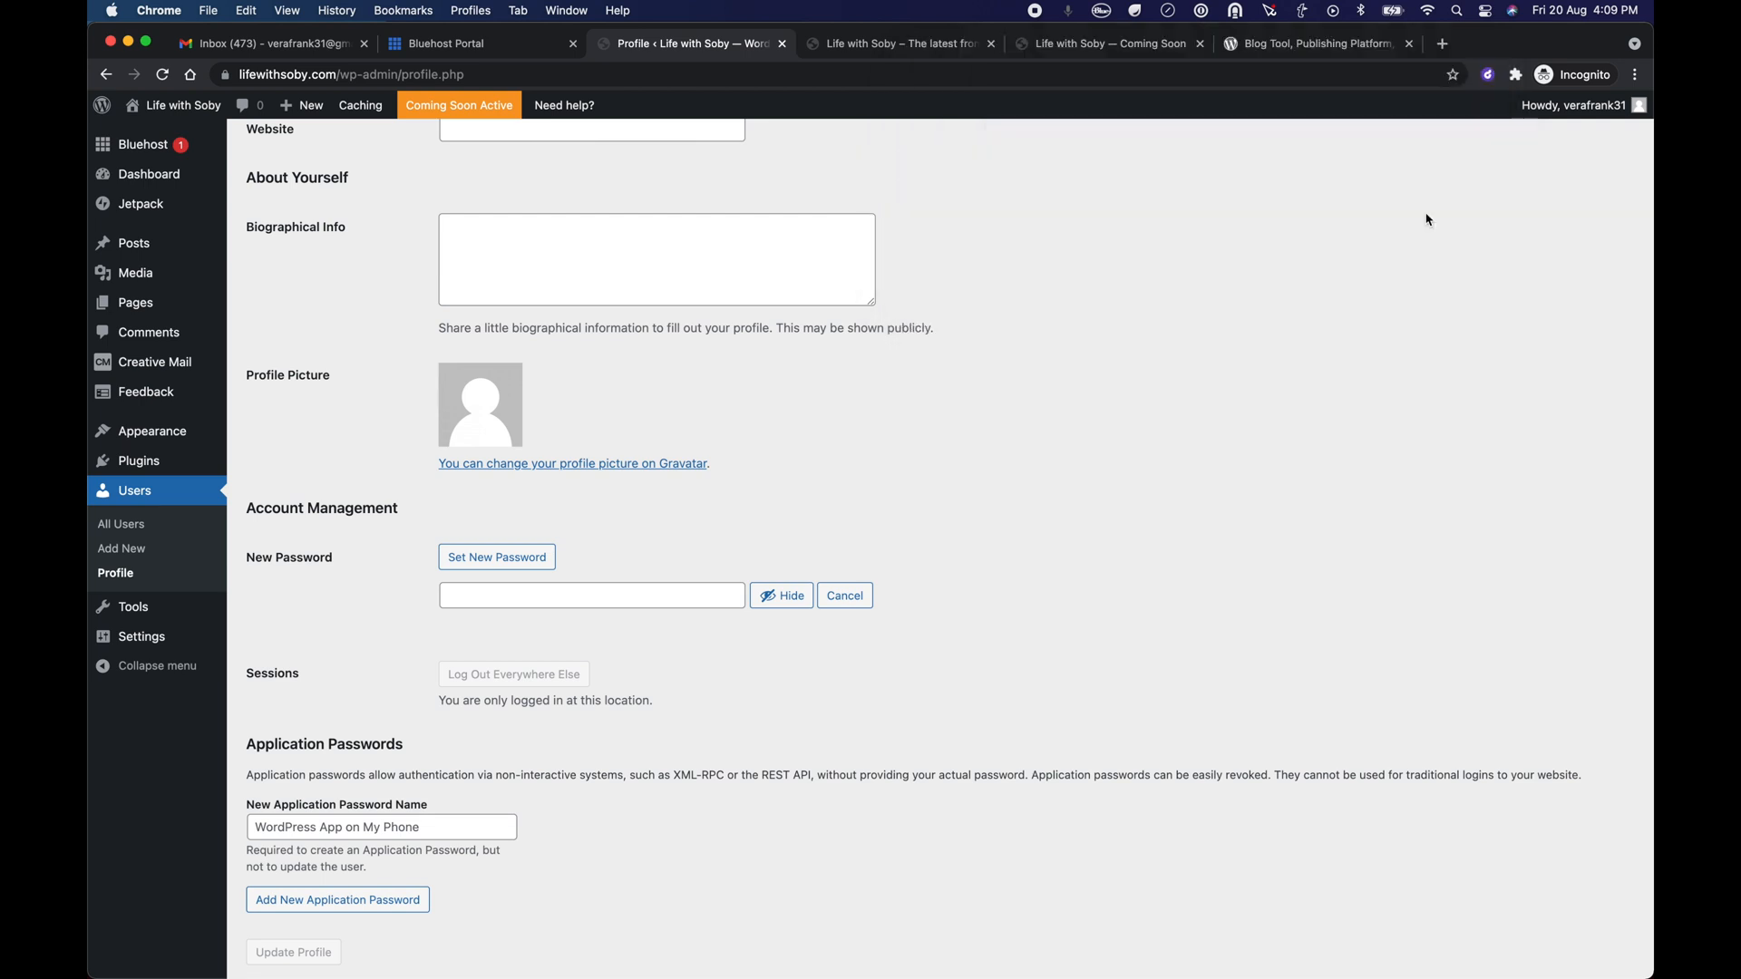
click(594, 596)
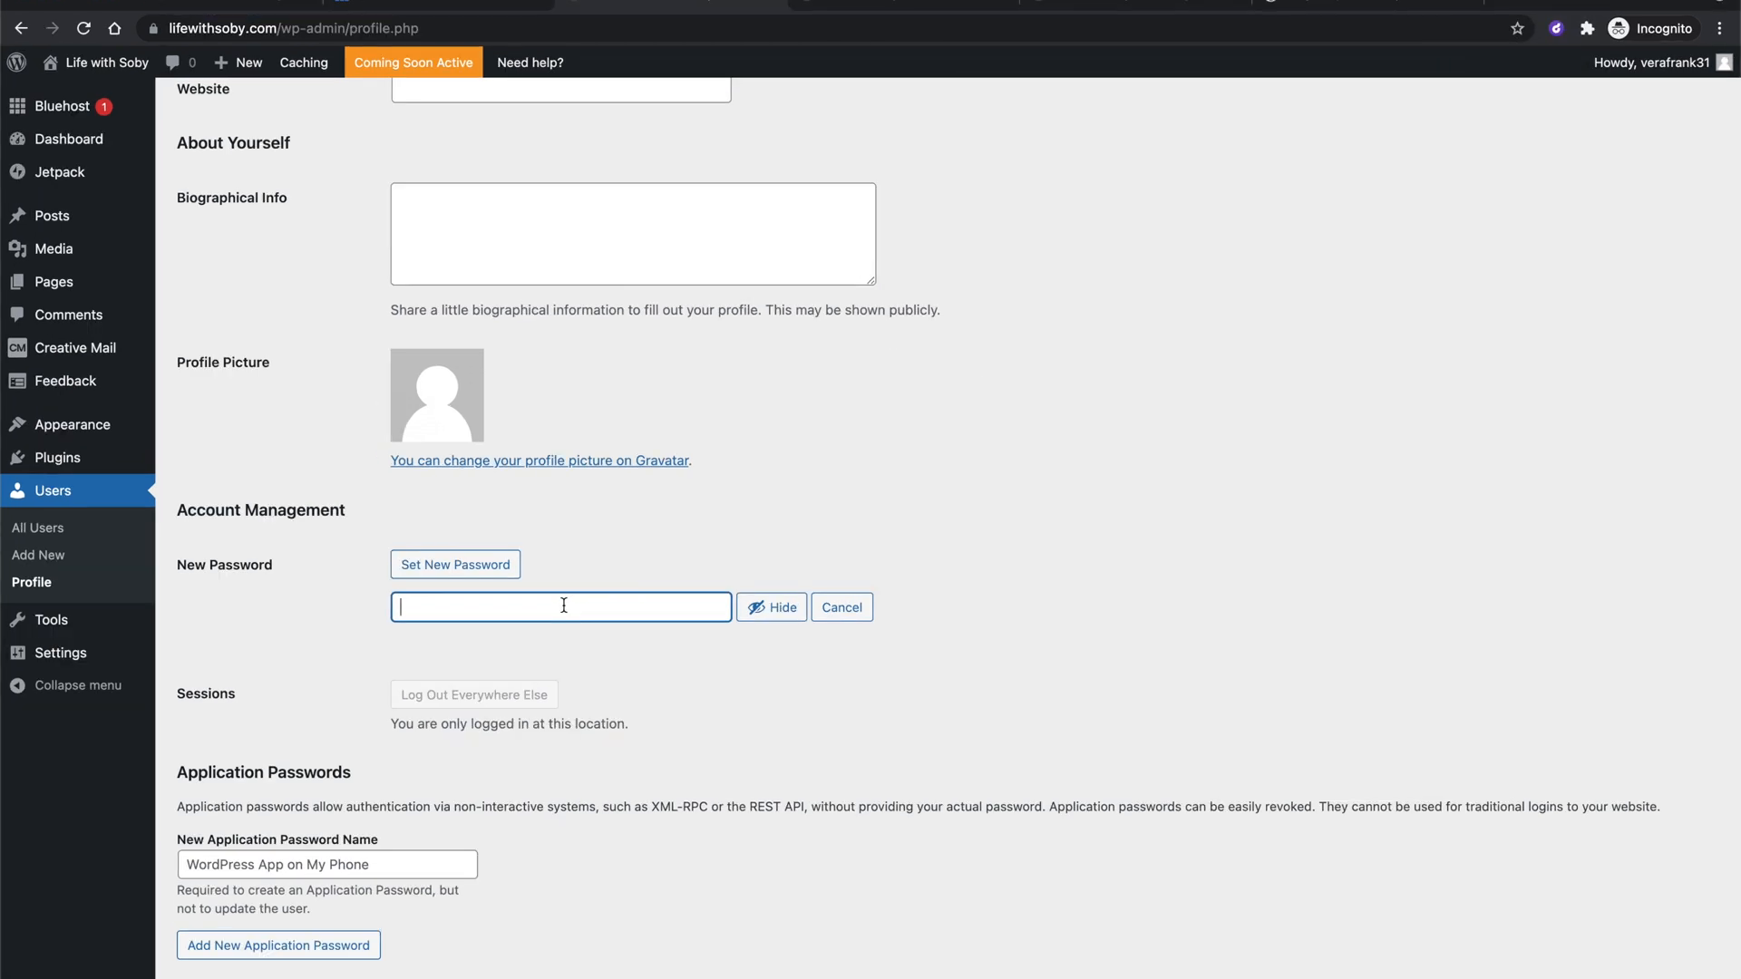
key(super+v)
Save the profile with Update Profile so the new admin password is confirmed as updated.
scroll(569, 771, down, 2)
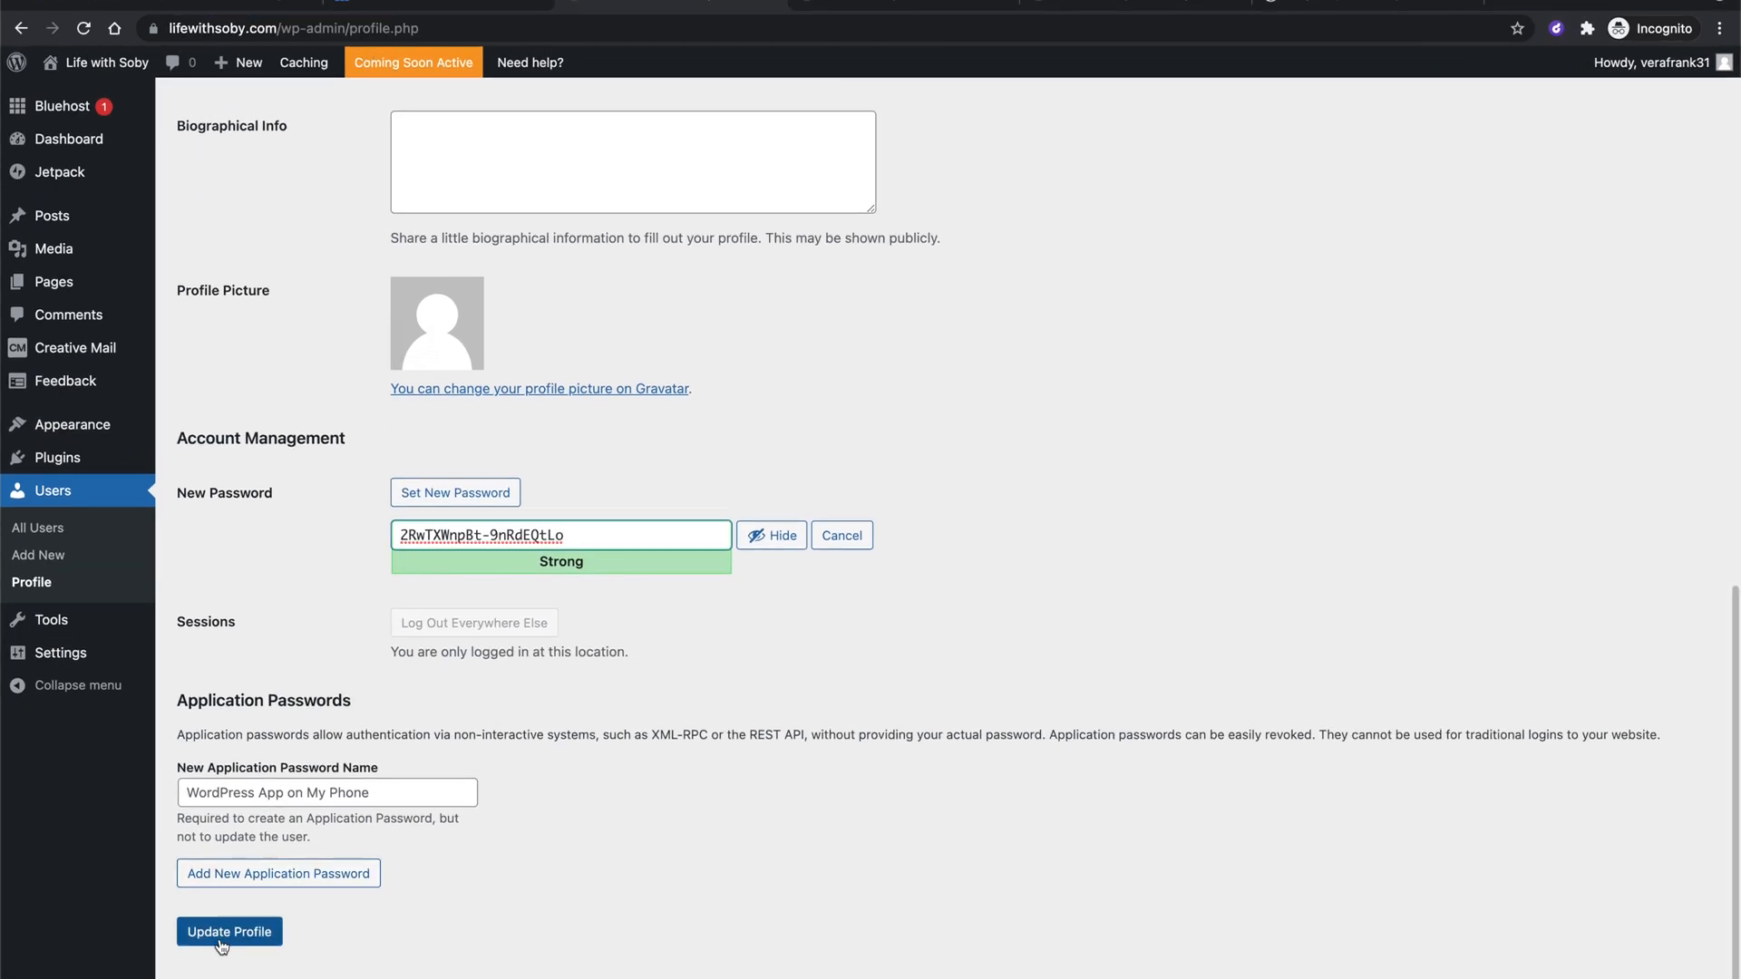
click(222, 943)
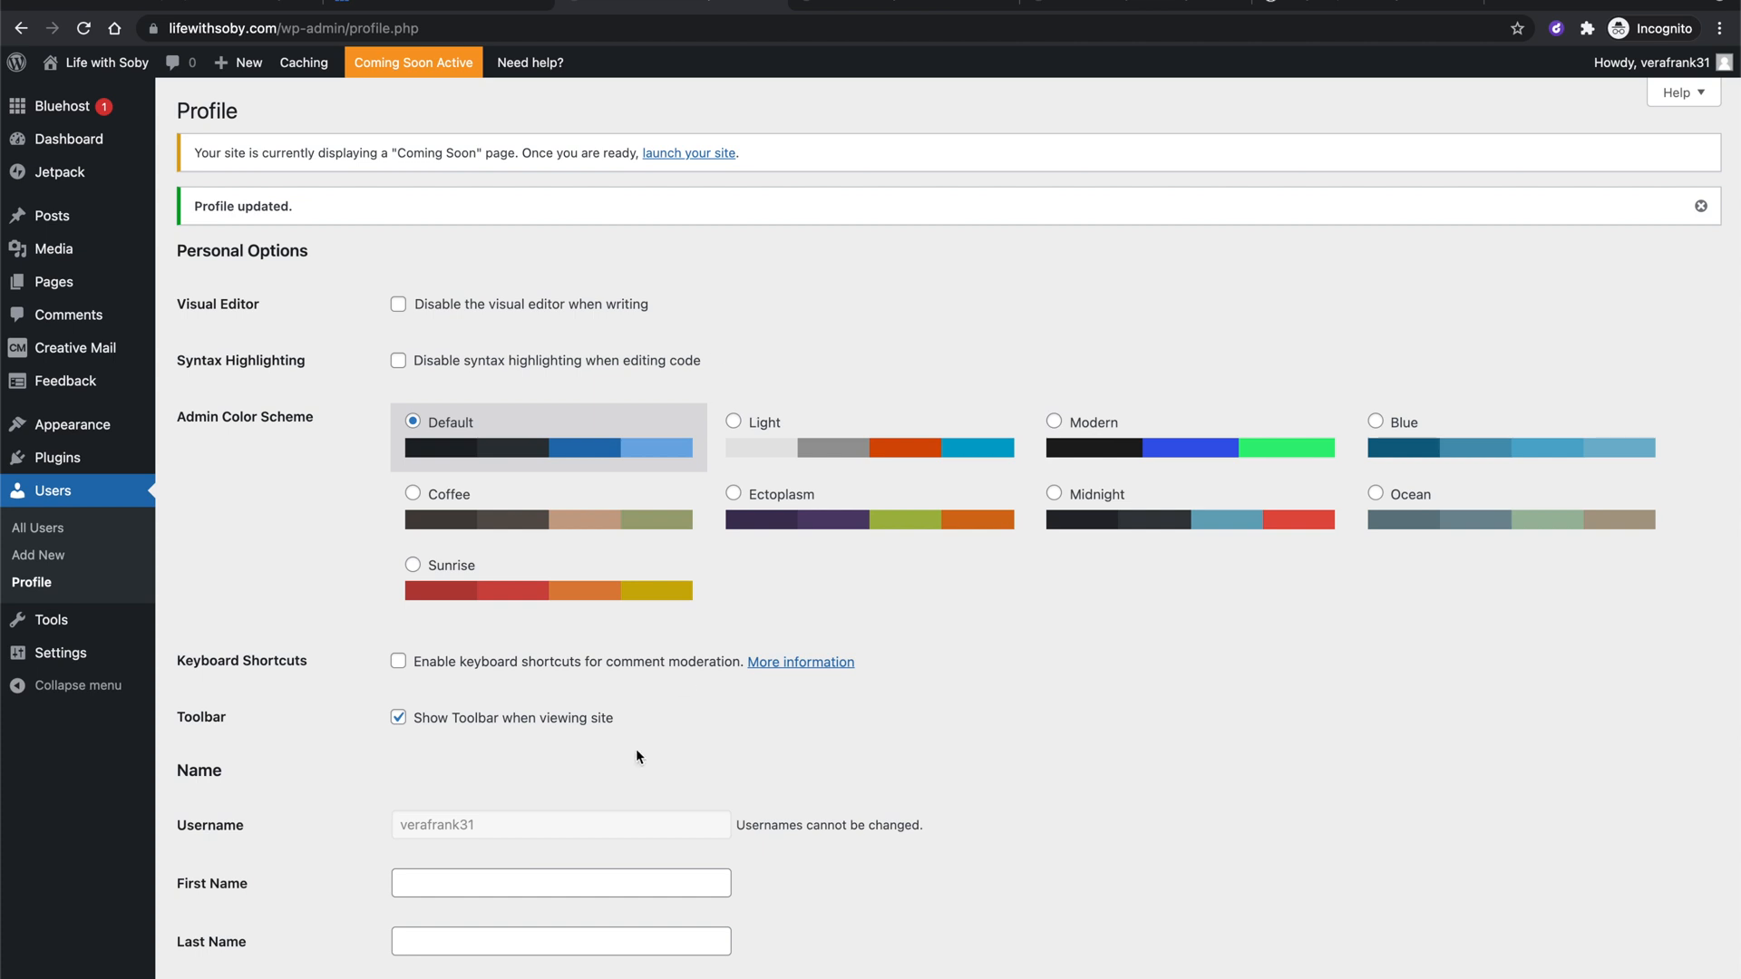
scroll(629, 771, down, 6)
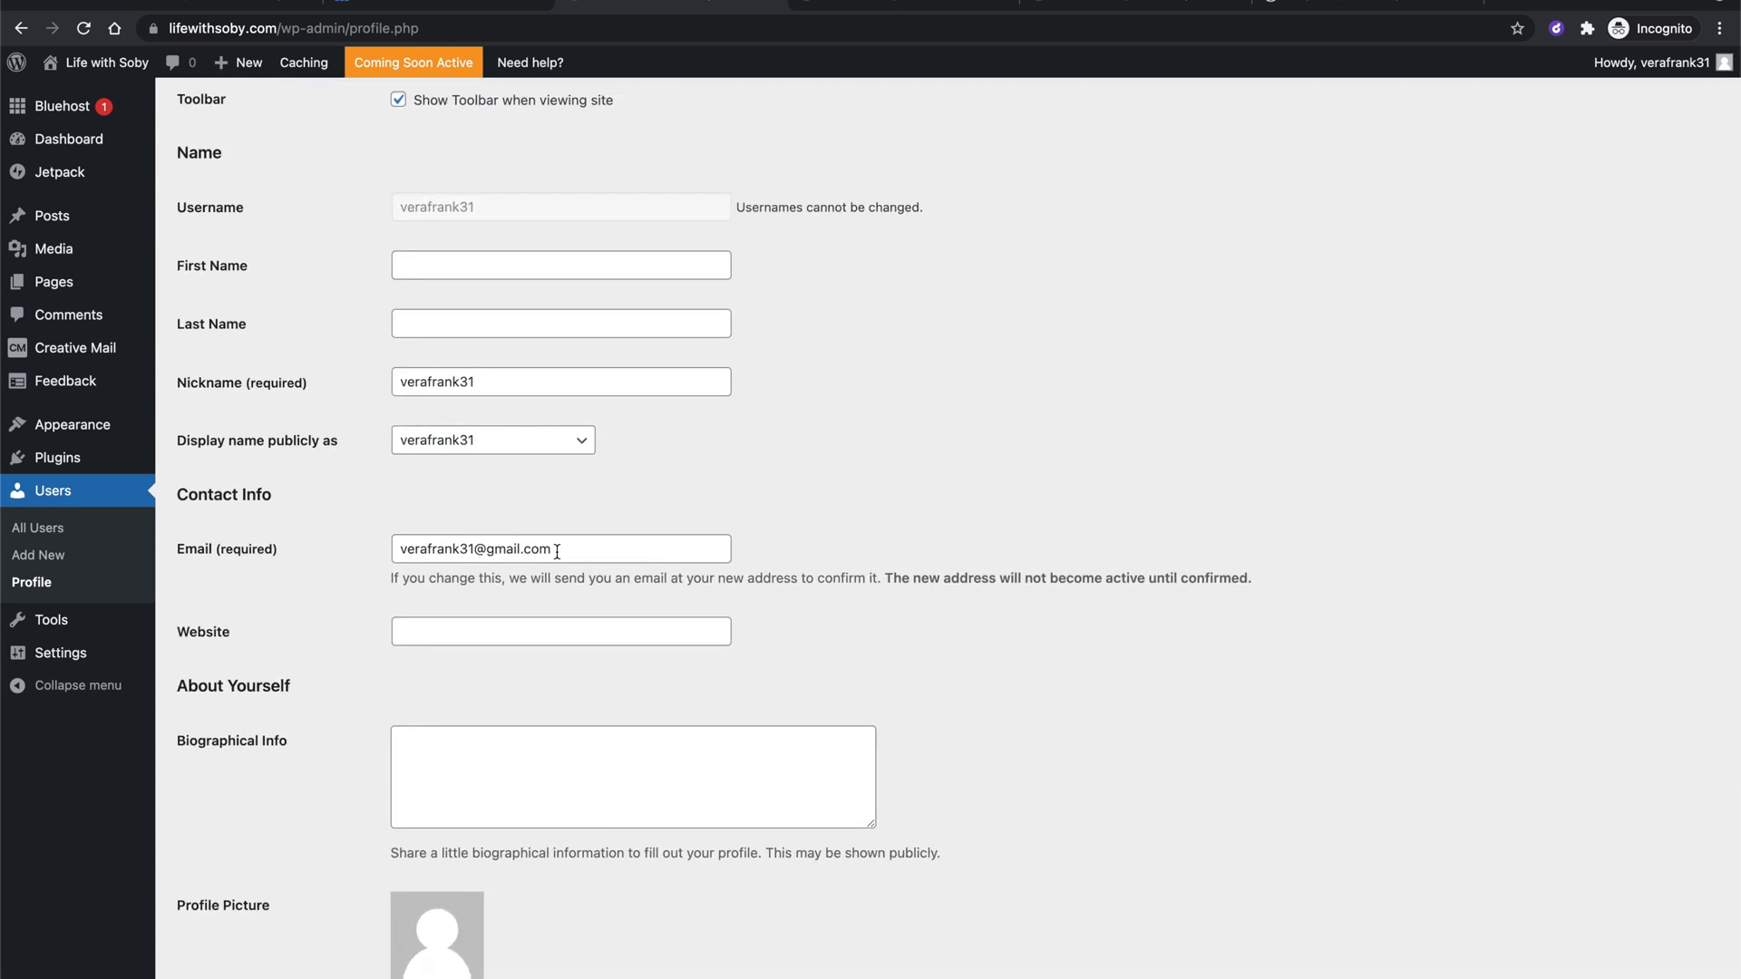
scroll(557, 550, down, 1)
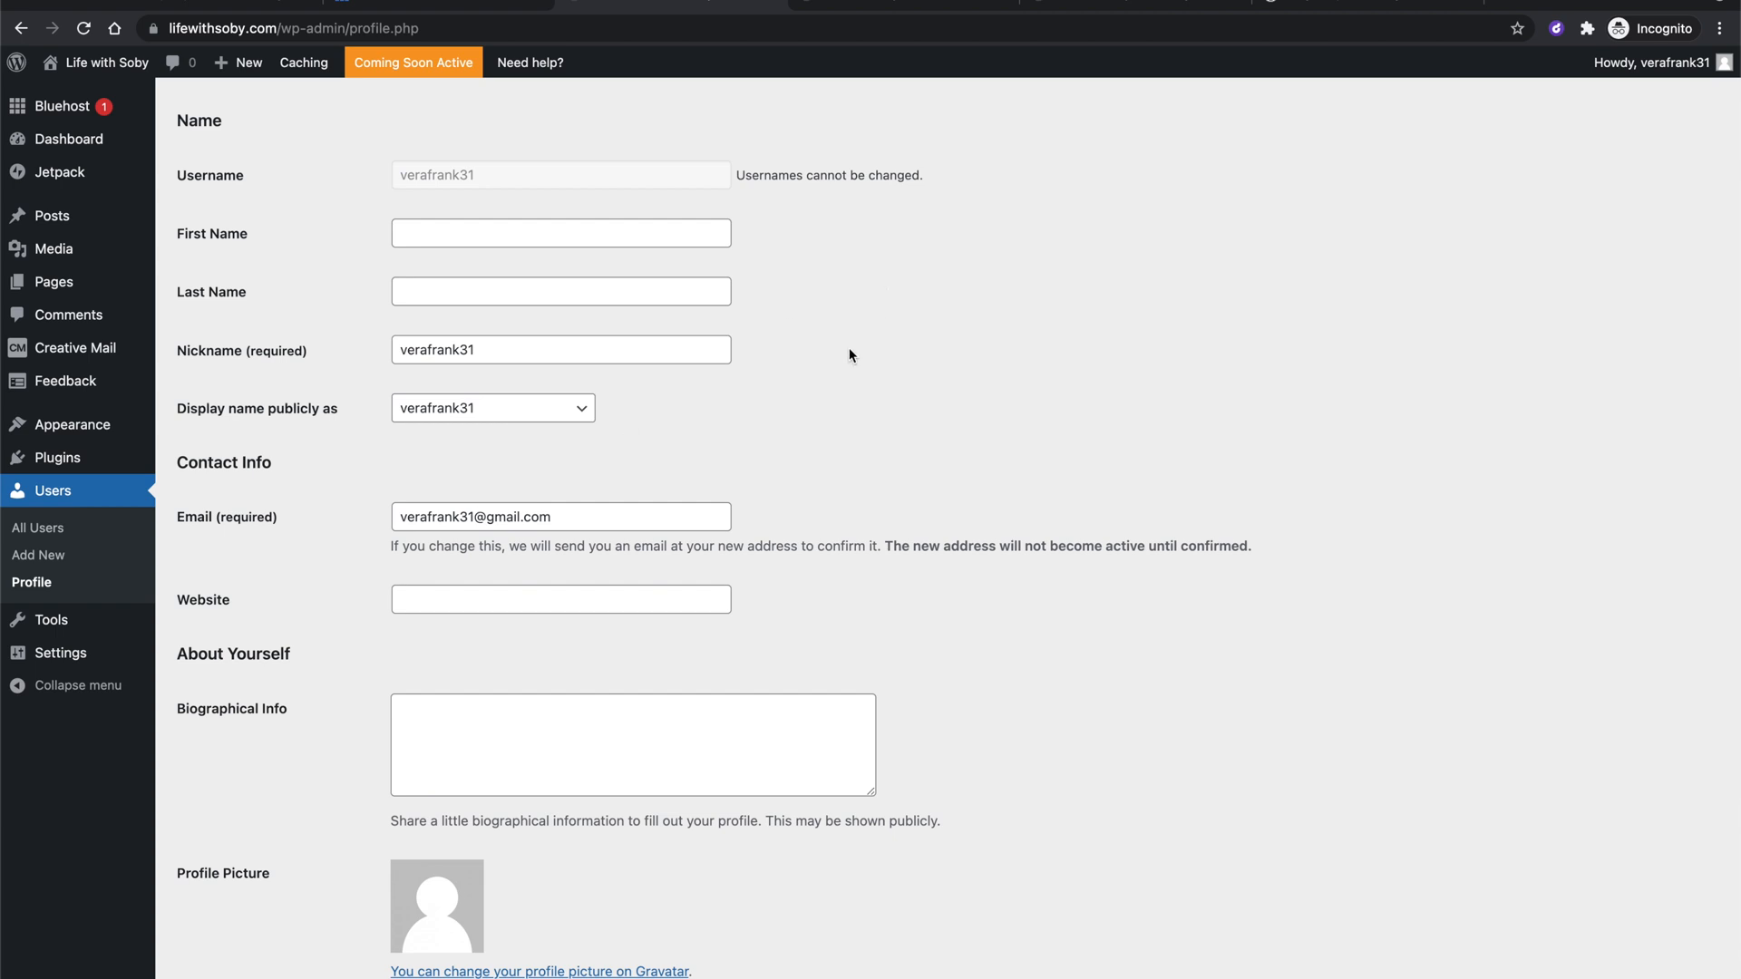
scroll(813, 312, down, 5)
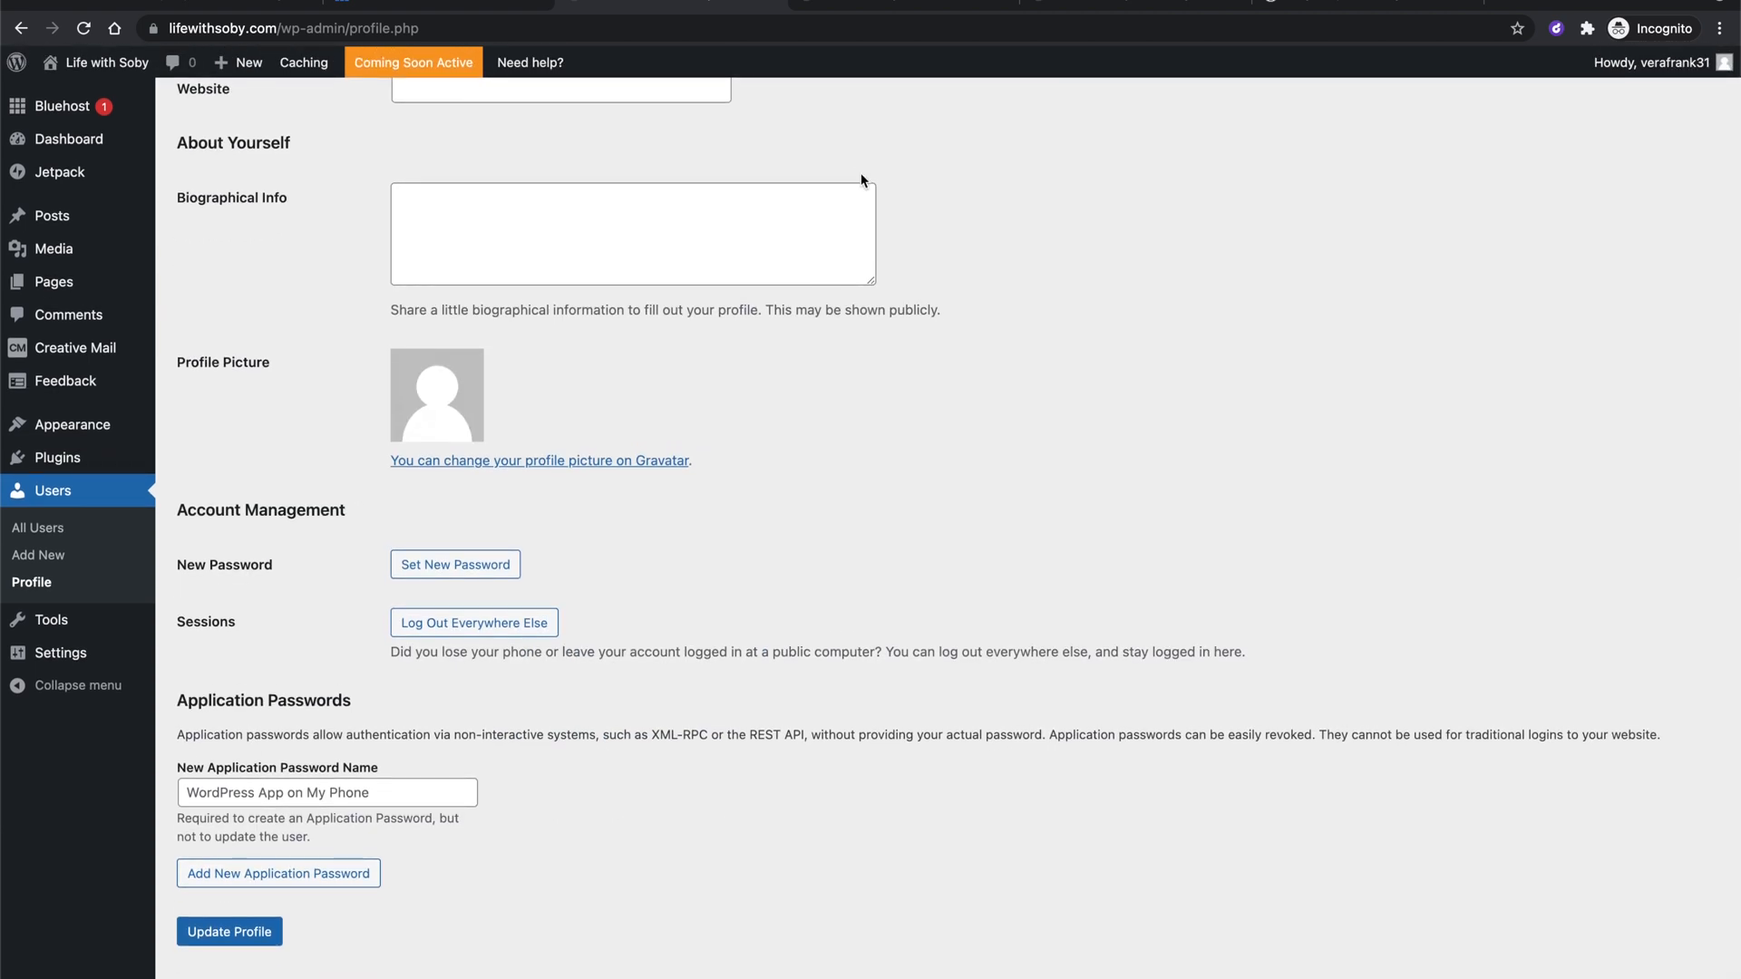
scroll(820, 167, up, 4)
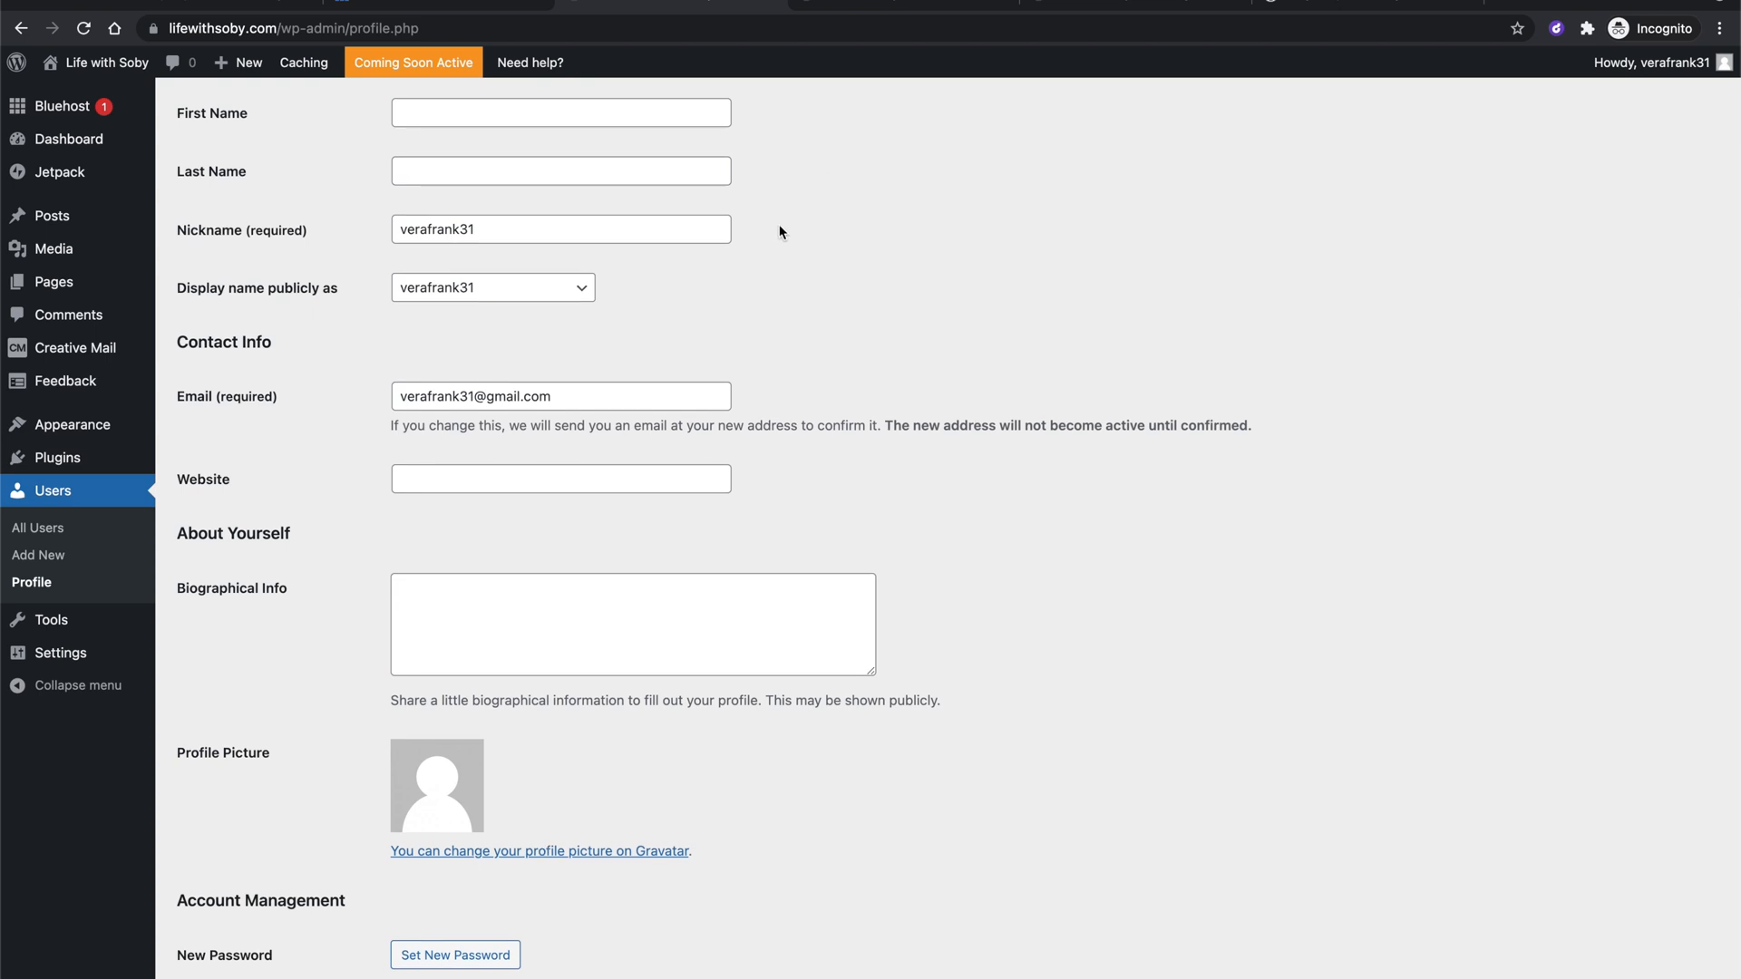
scroll(779, 232, up, 8)
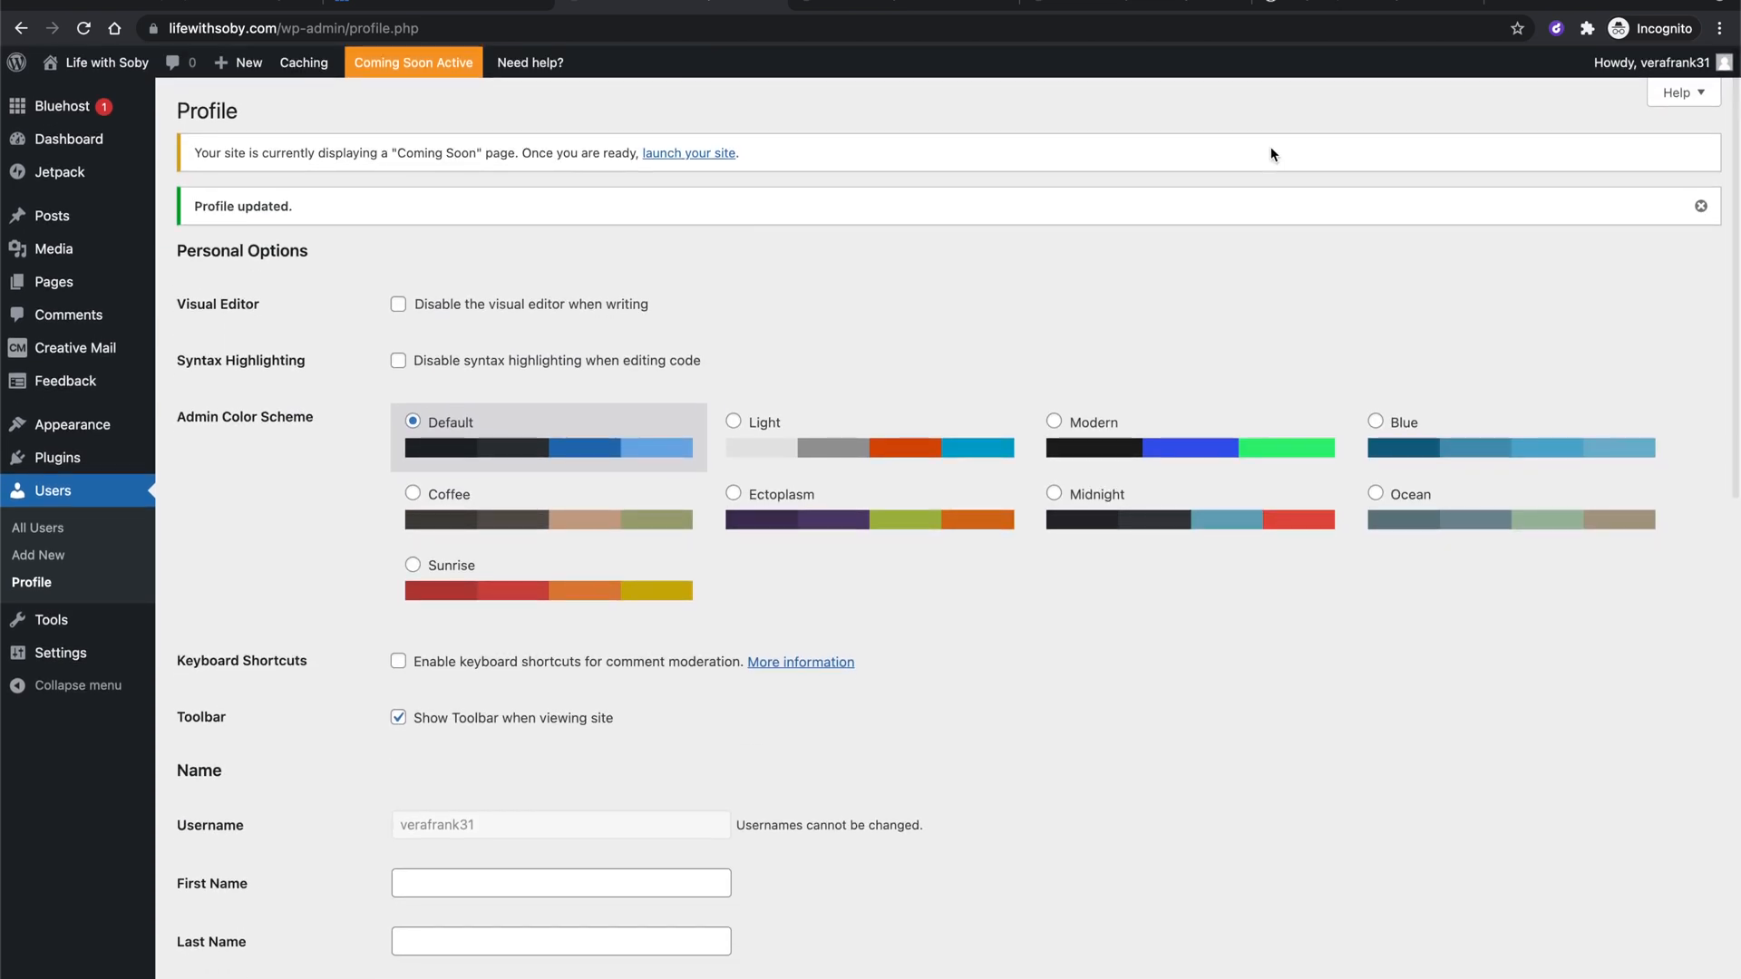
Log out of the admin and load lifewithsoby.com/wp-admin to reach the wp-login.php page.
mouse_move(1614, 69)
click(1589, 162)
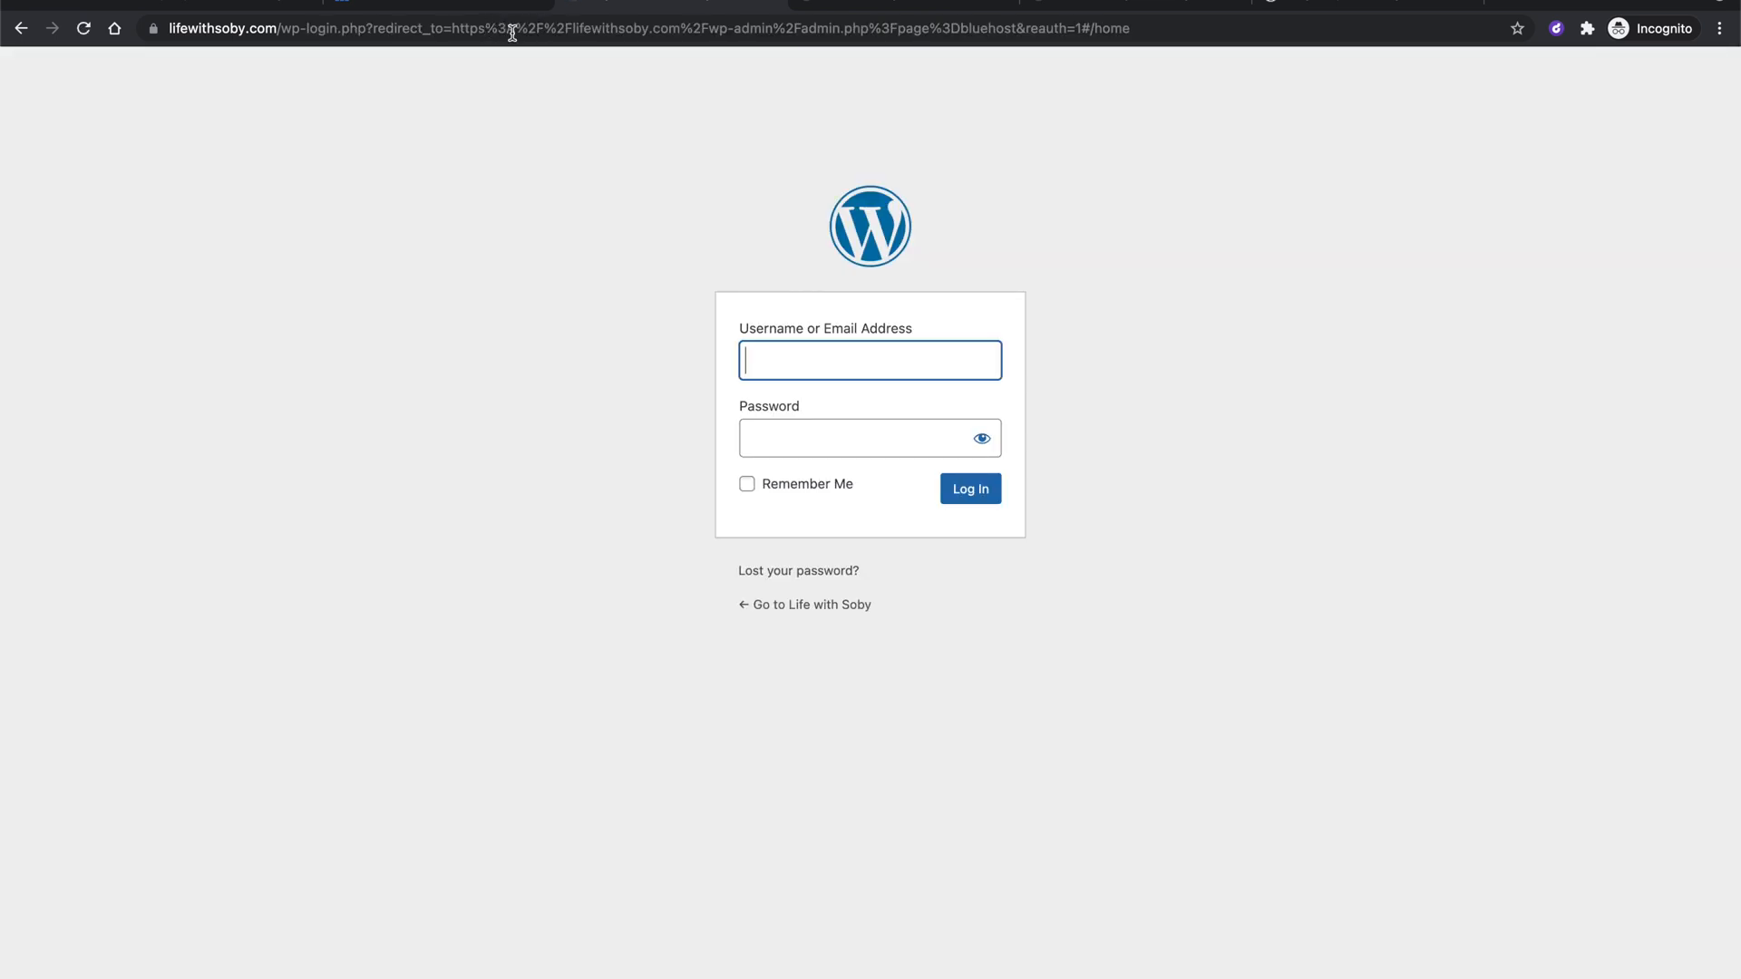
click(513, 34)
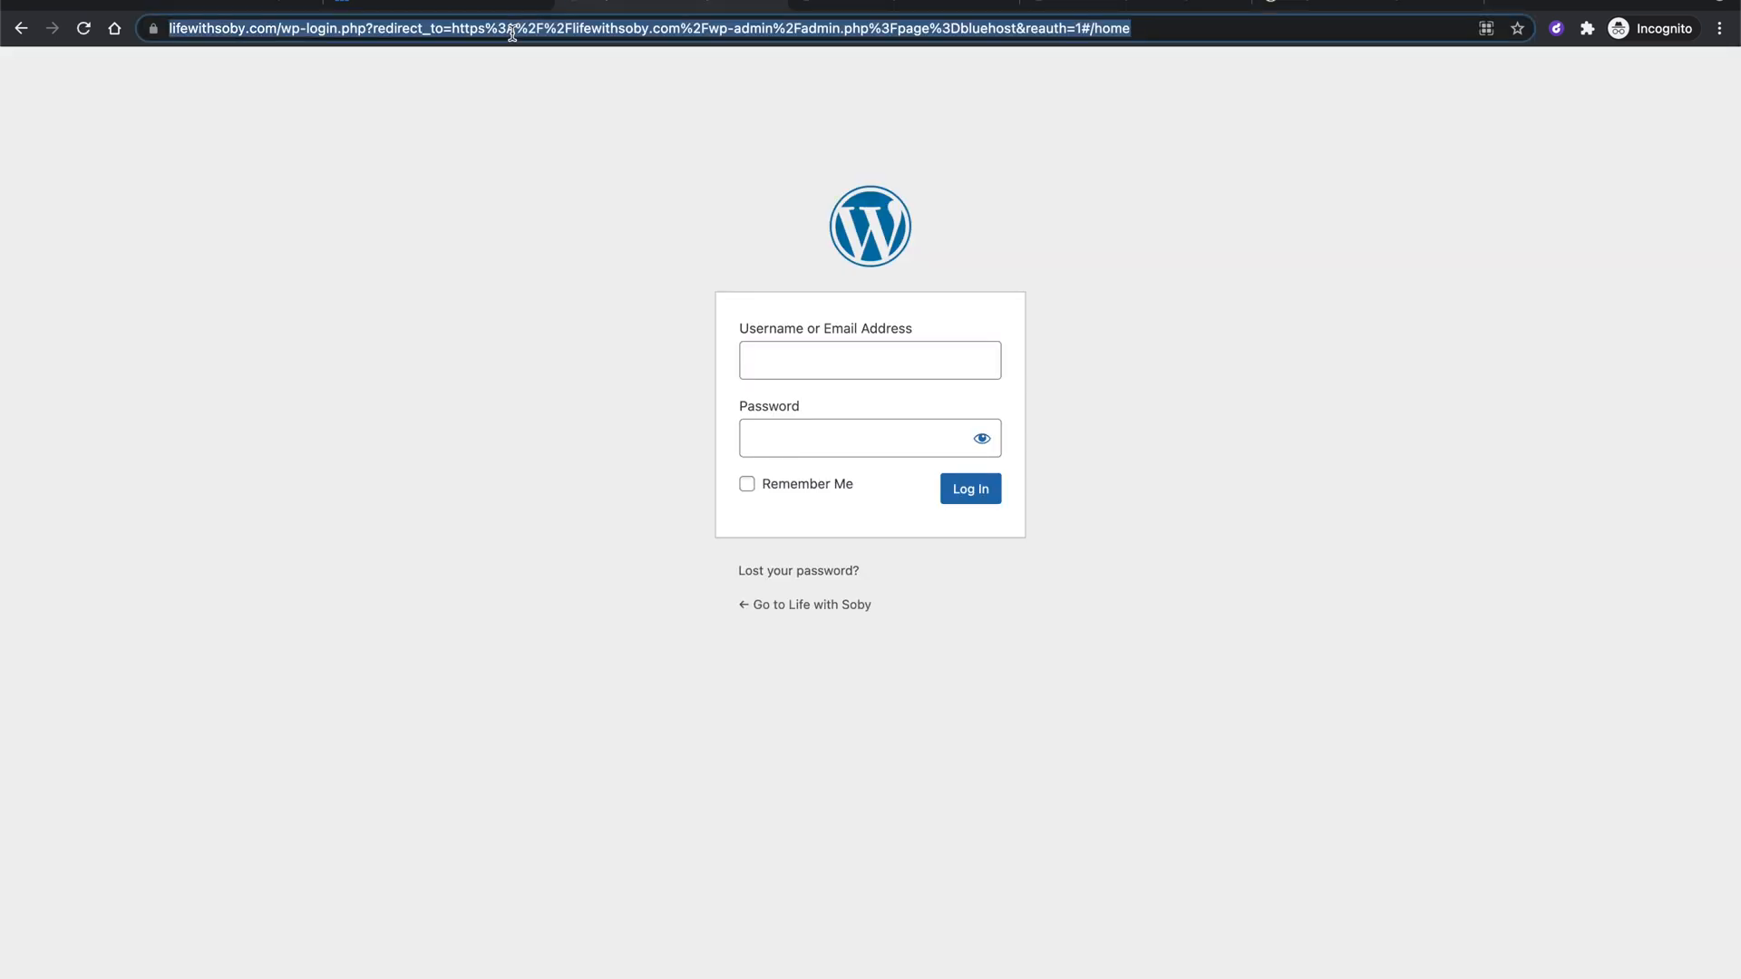
text(life)
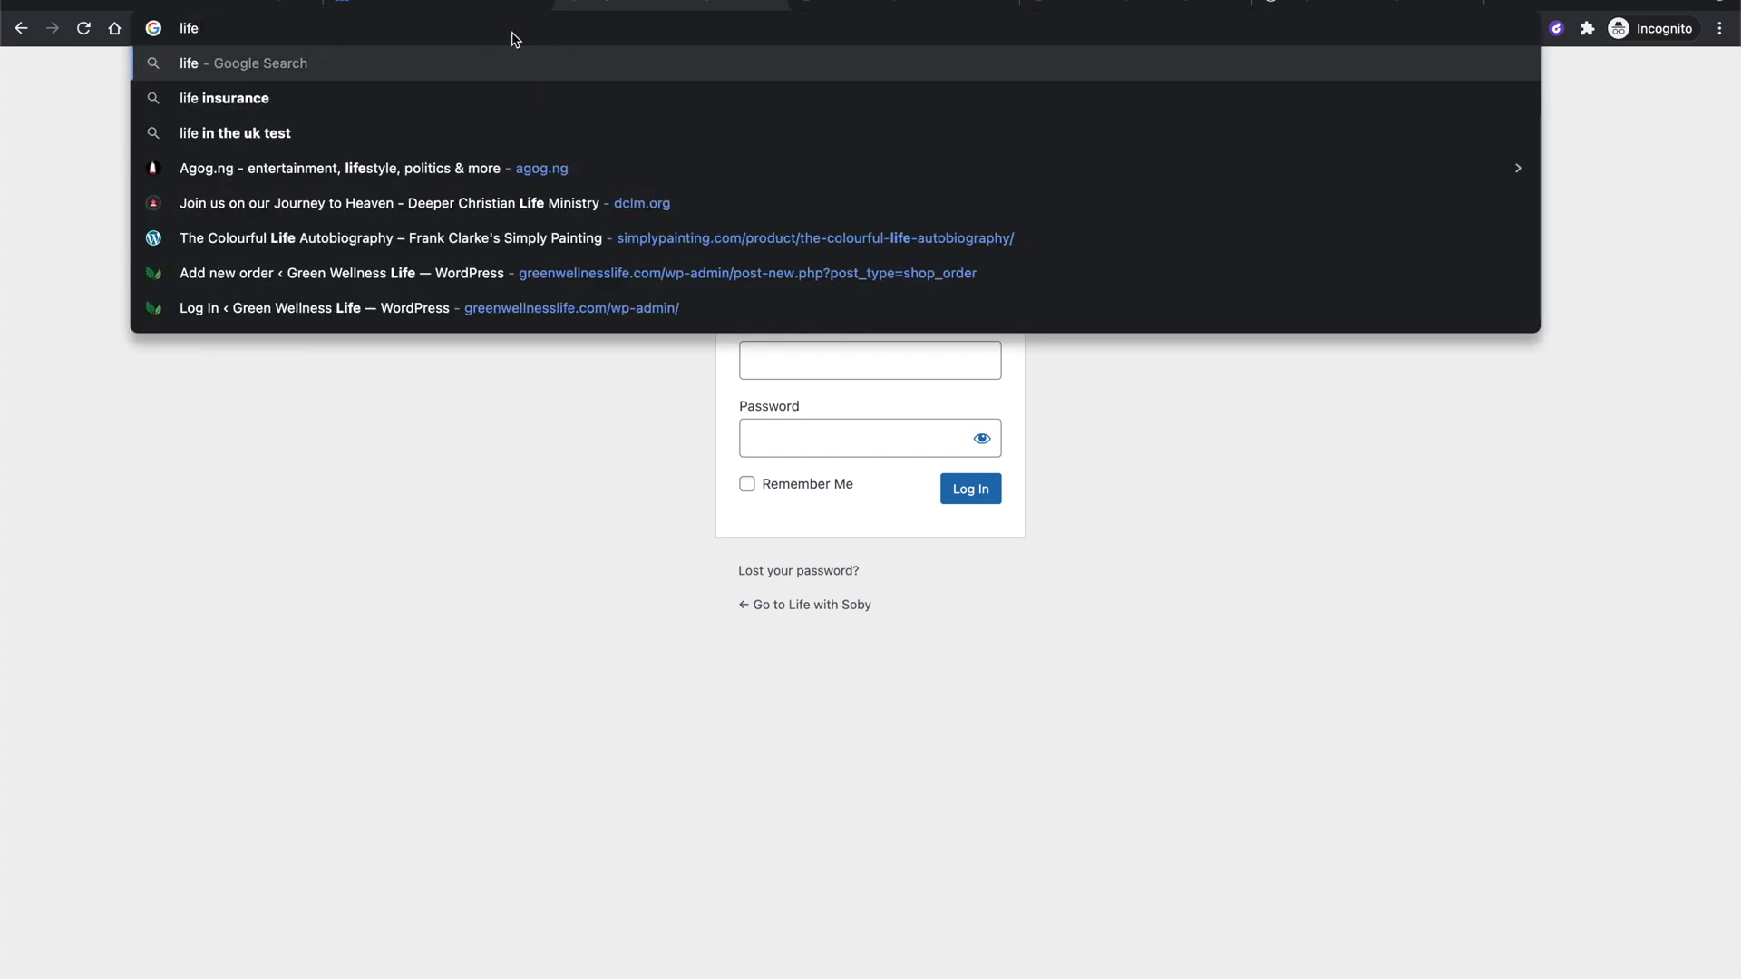
text(withso)
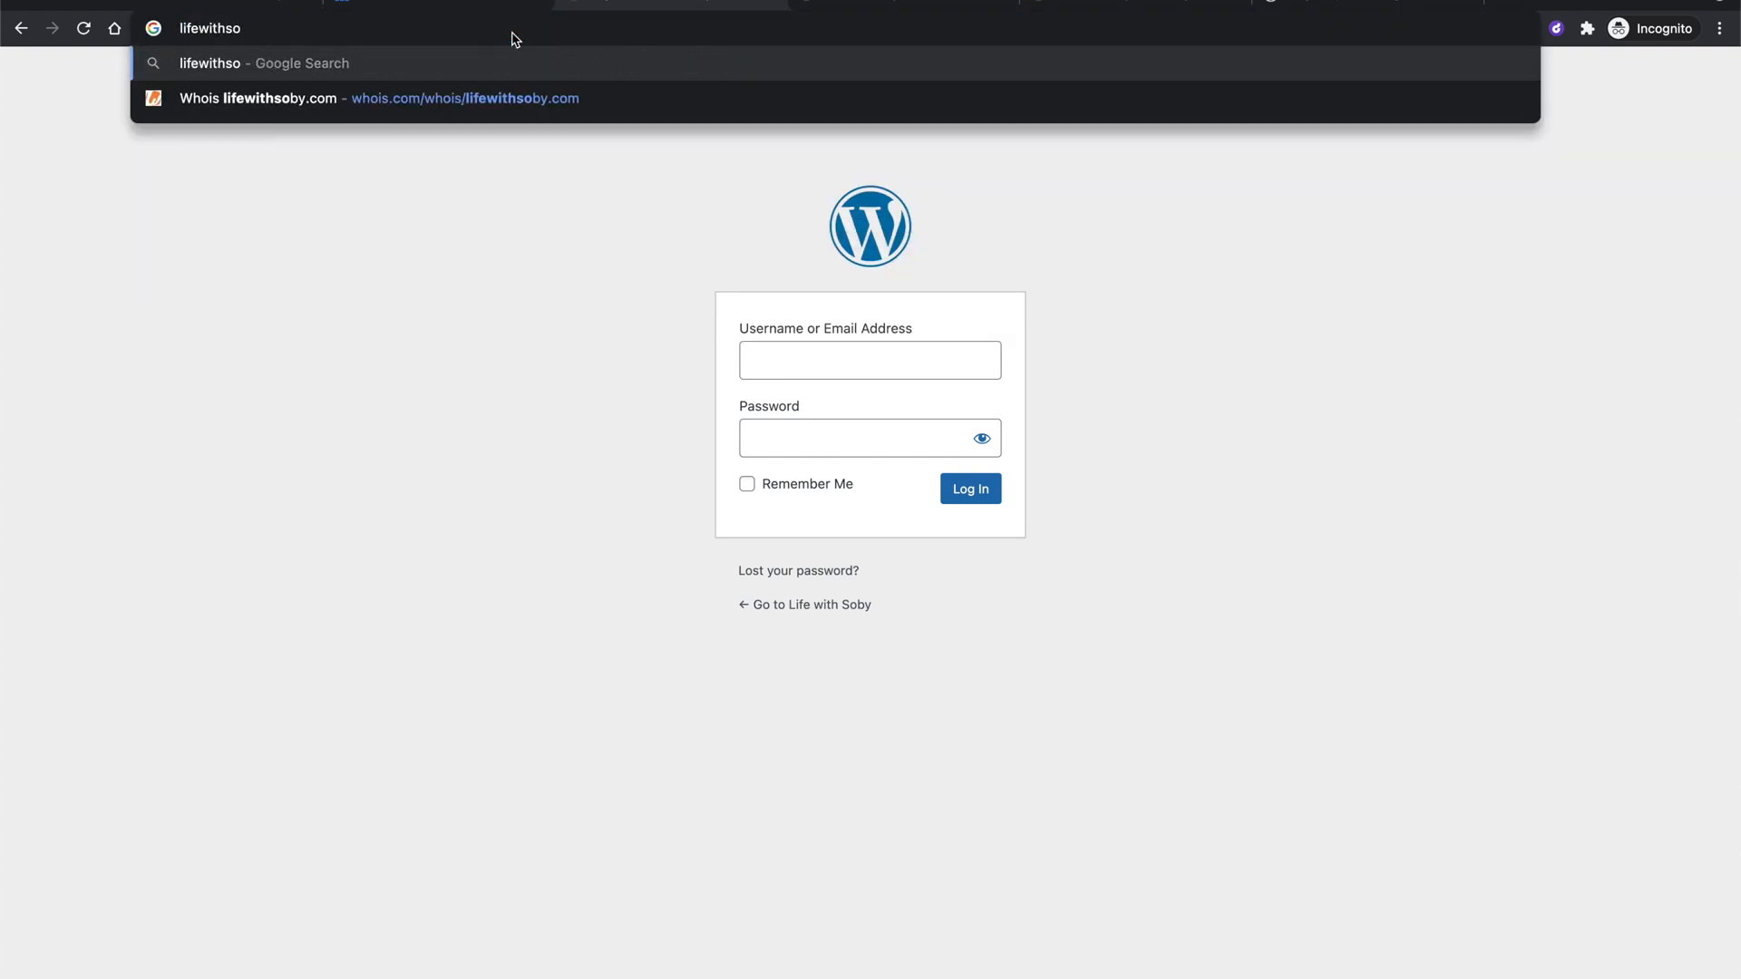
text(by.co)
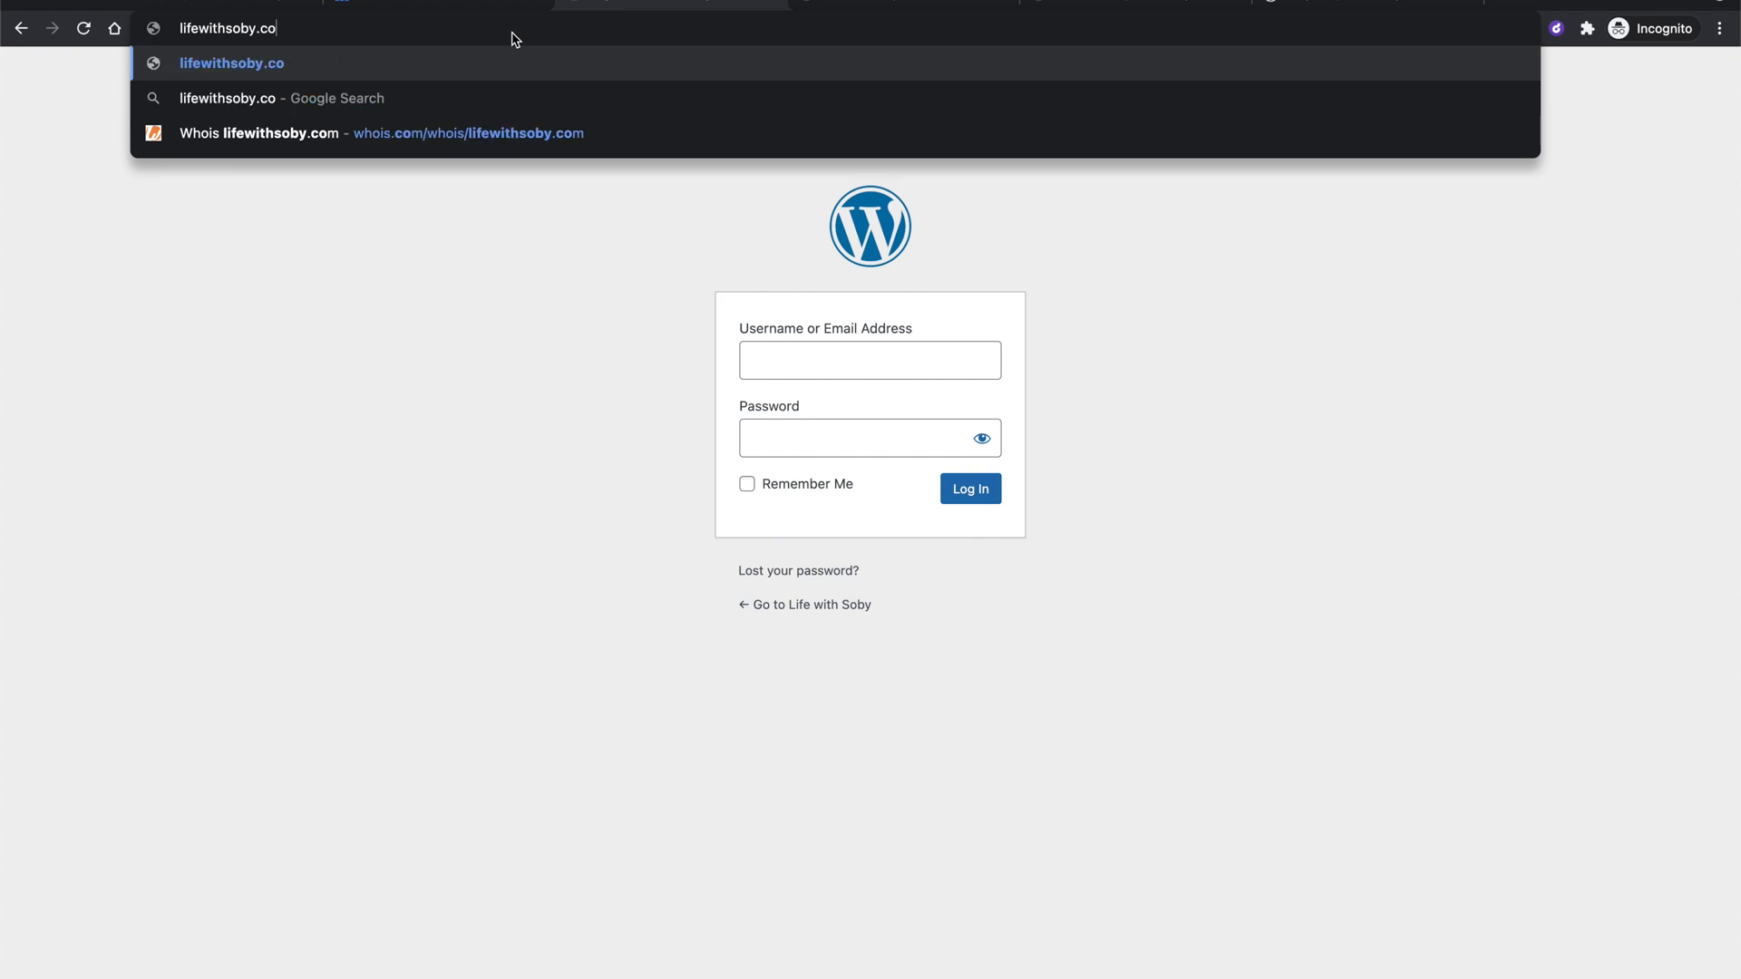
text(m/wp)
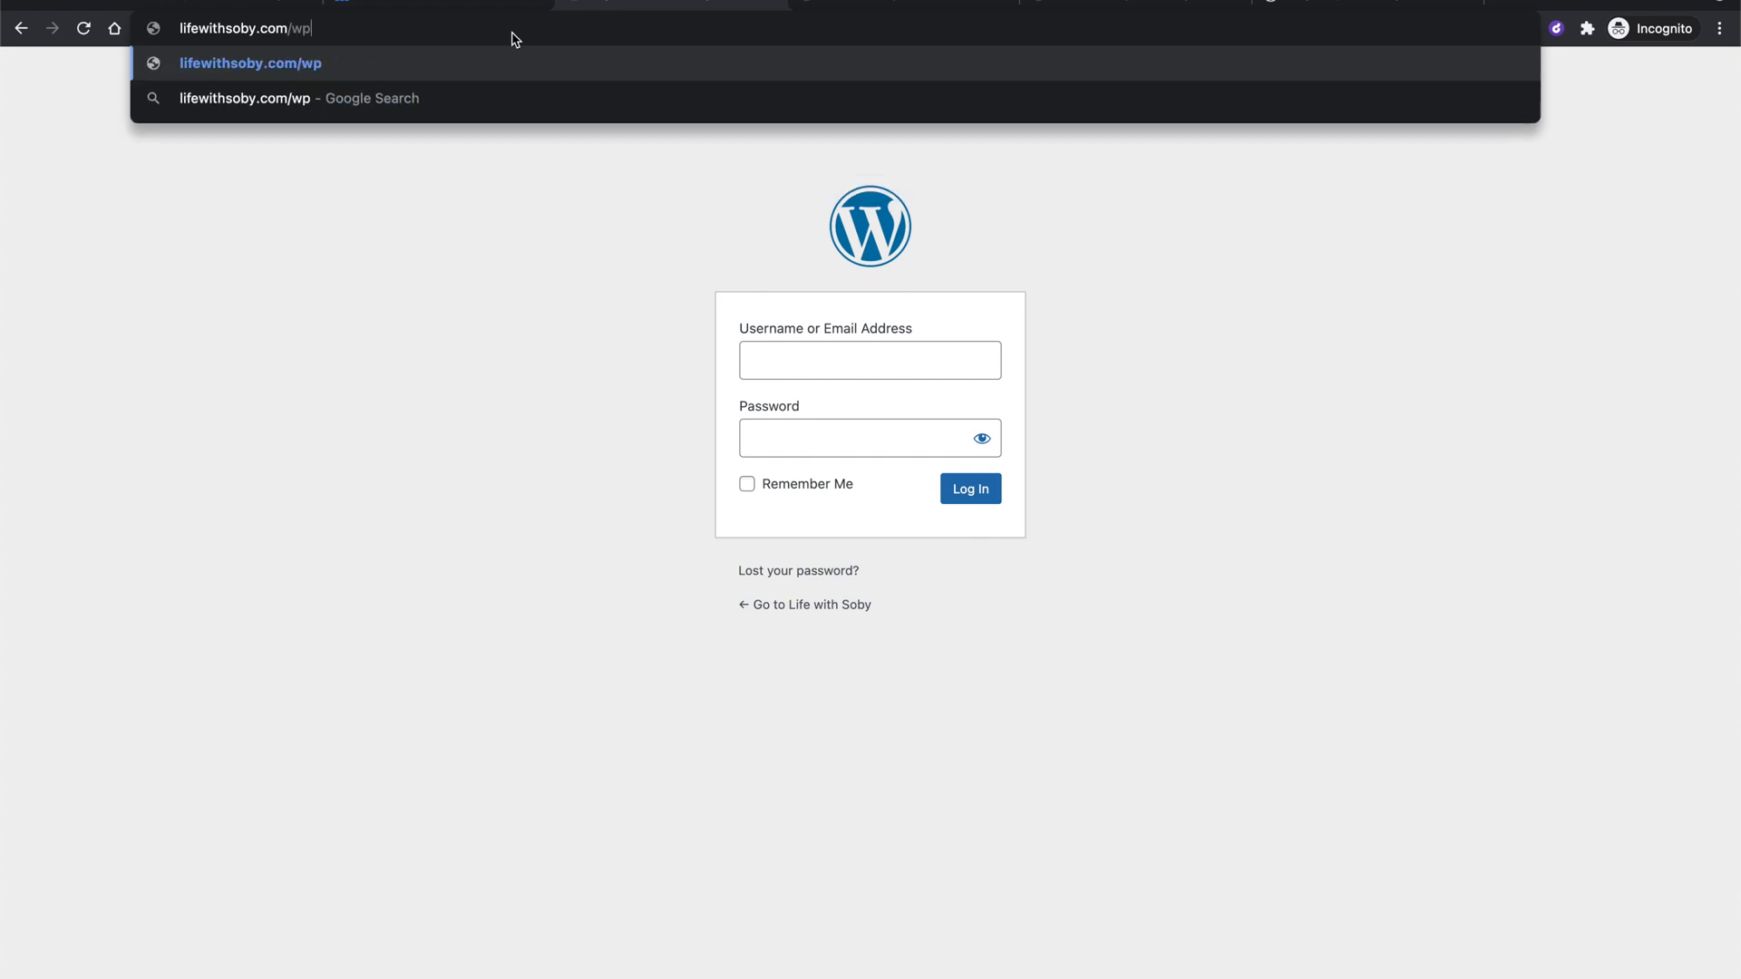
text(-admin)
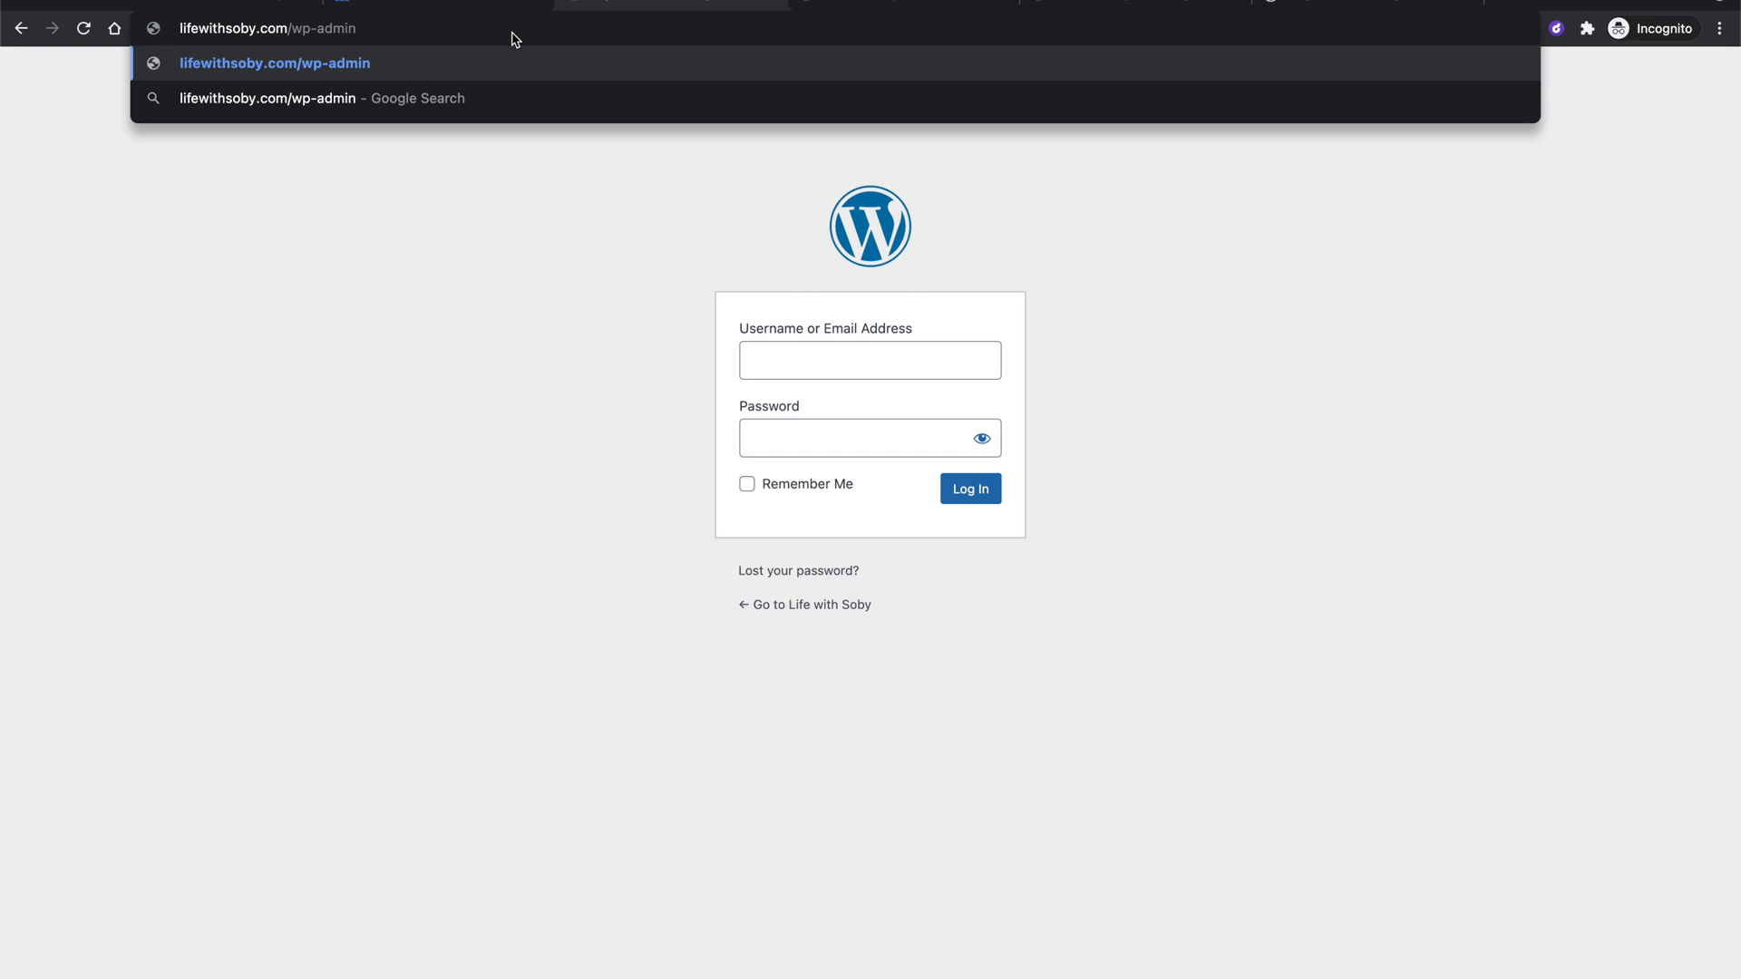
key(Return)
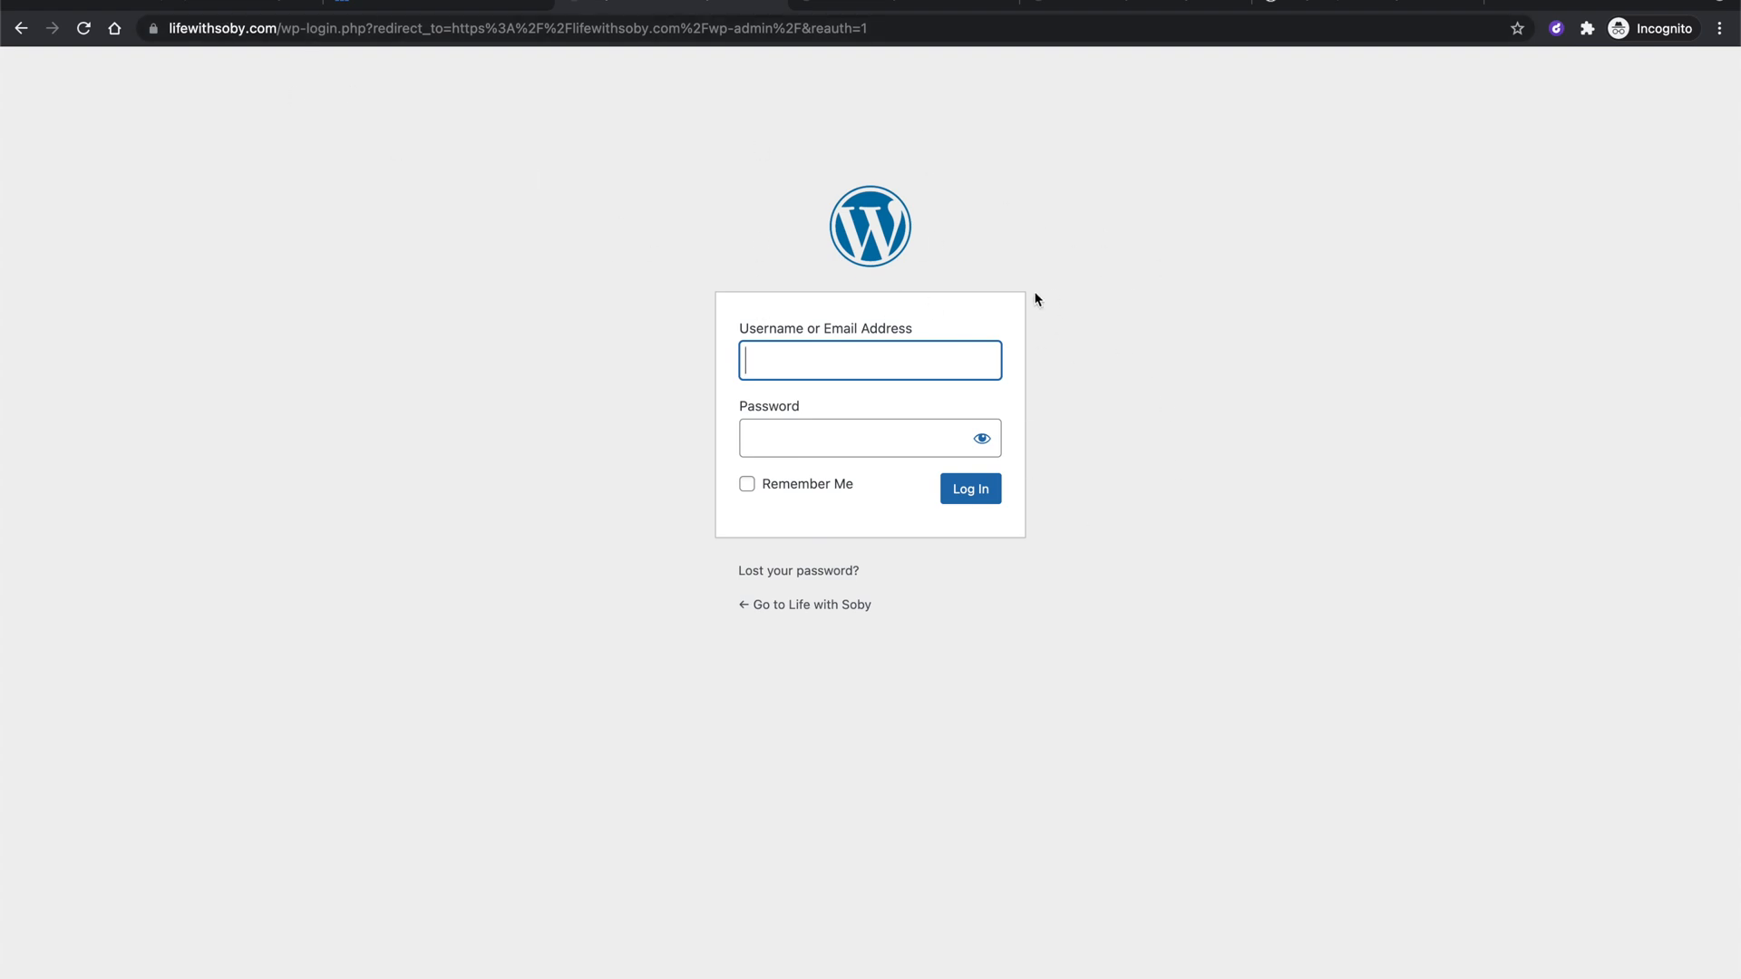
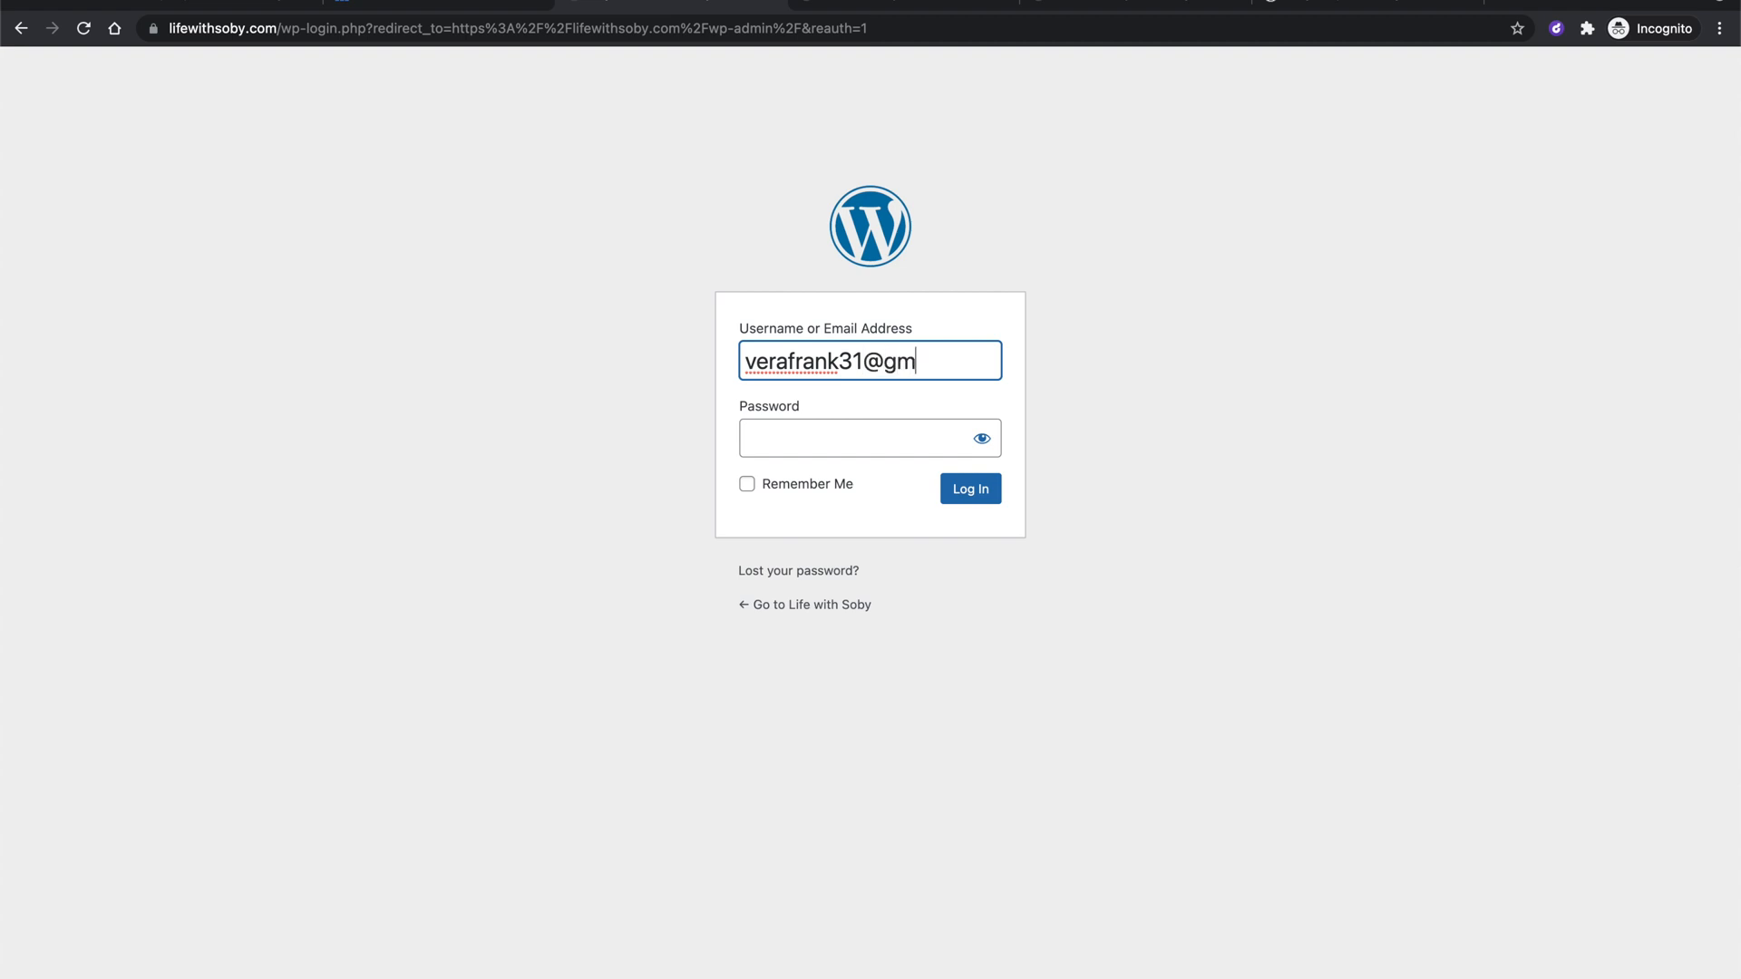
Sign in with the account e-mail and the pasted new password, with Remember Me ticked.
click(841, 445)
key(super+v)
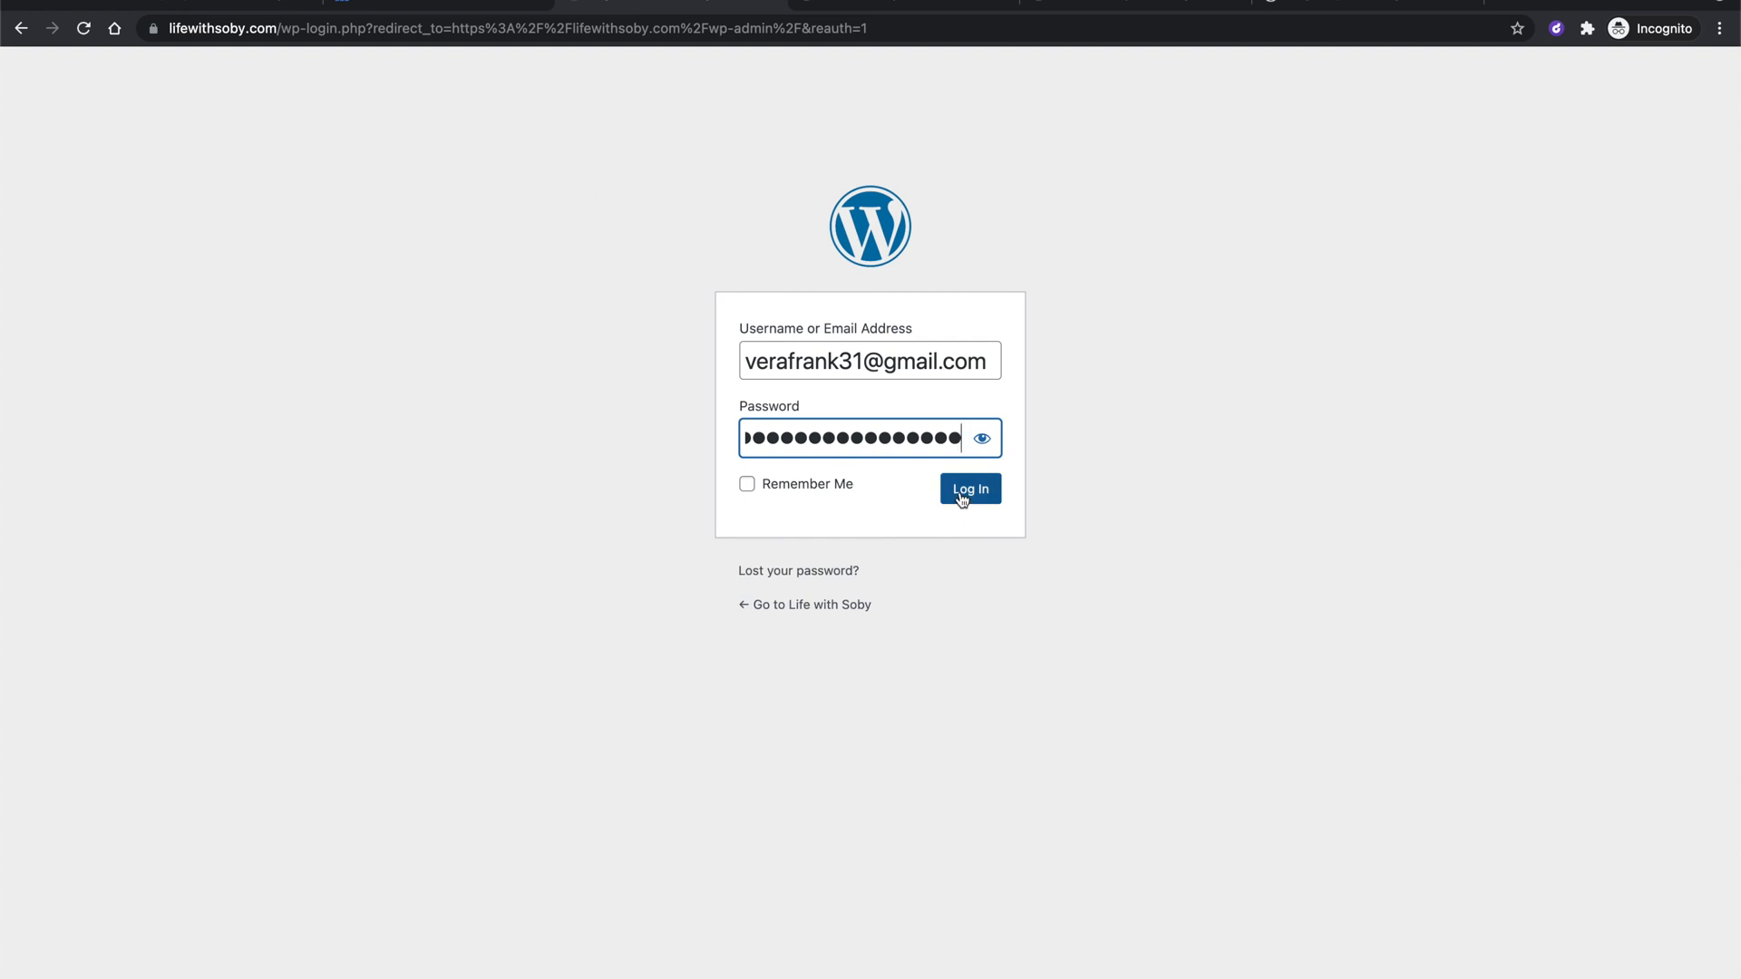
click(821, 491)
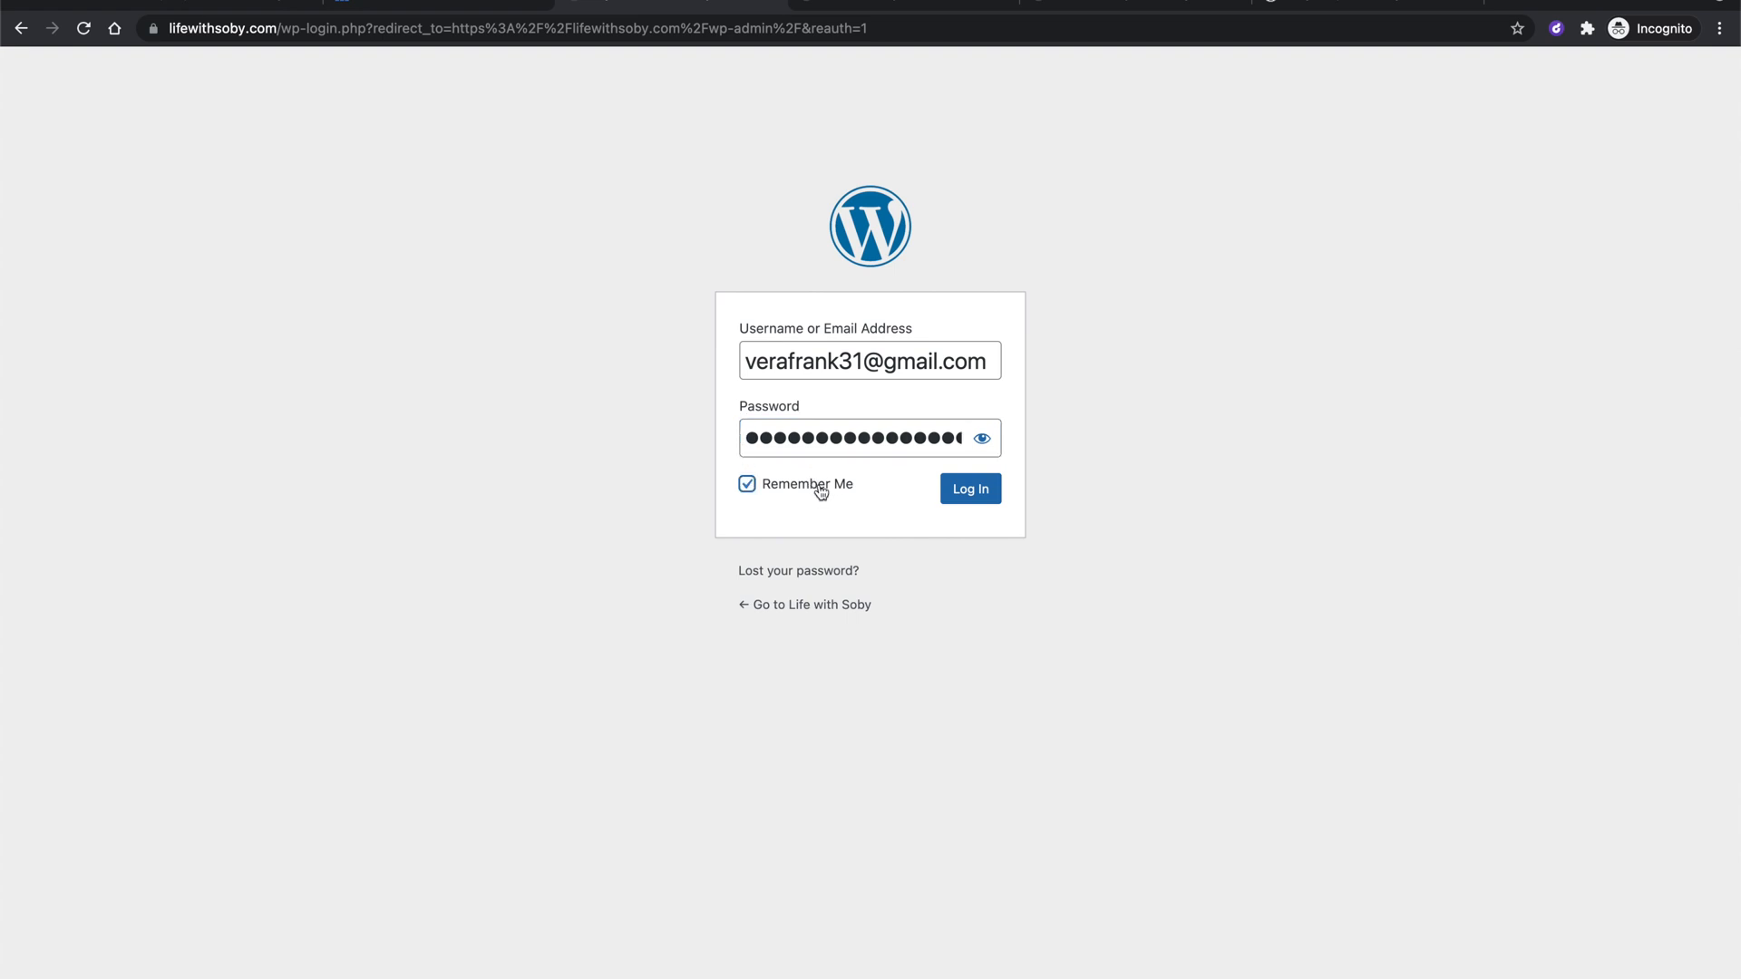
click(971, 492)
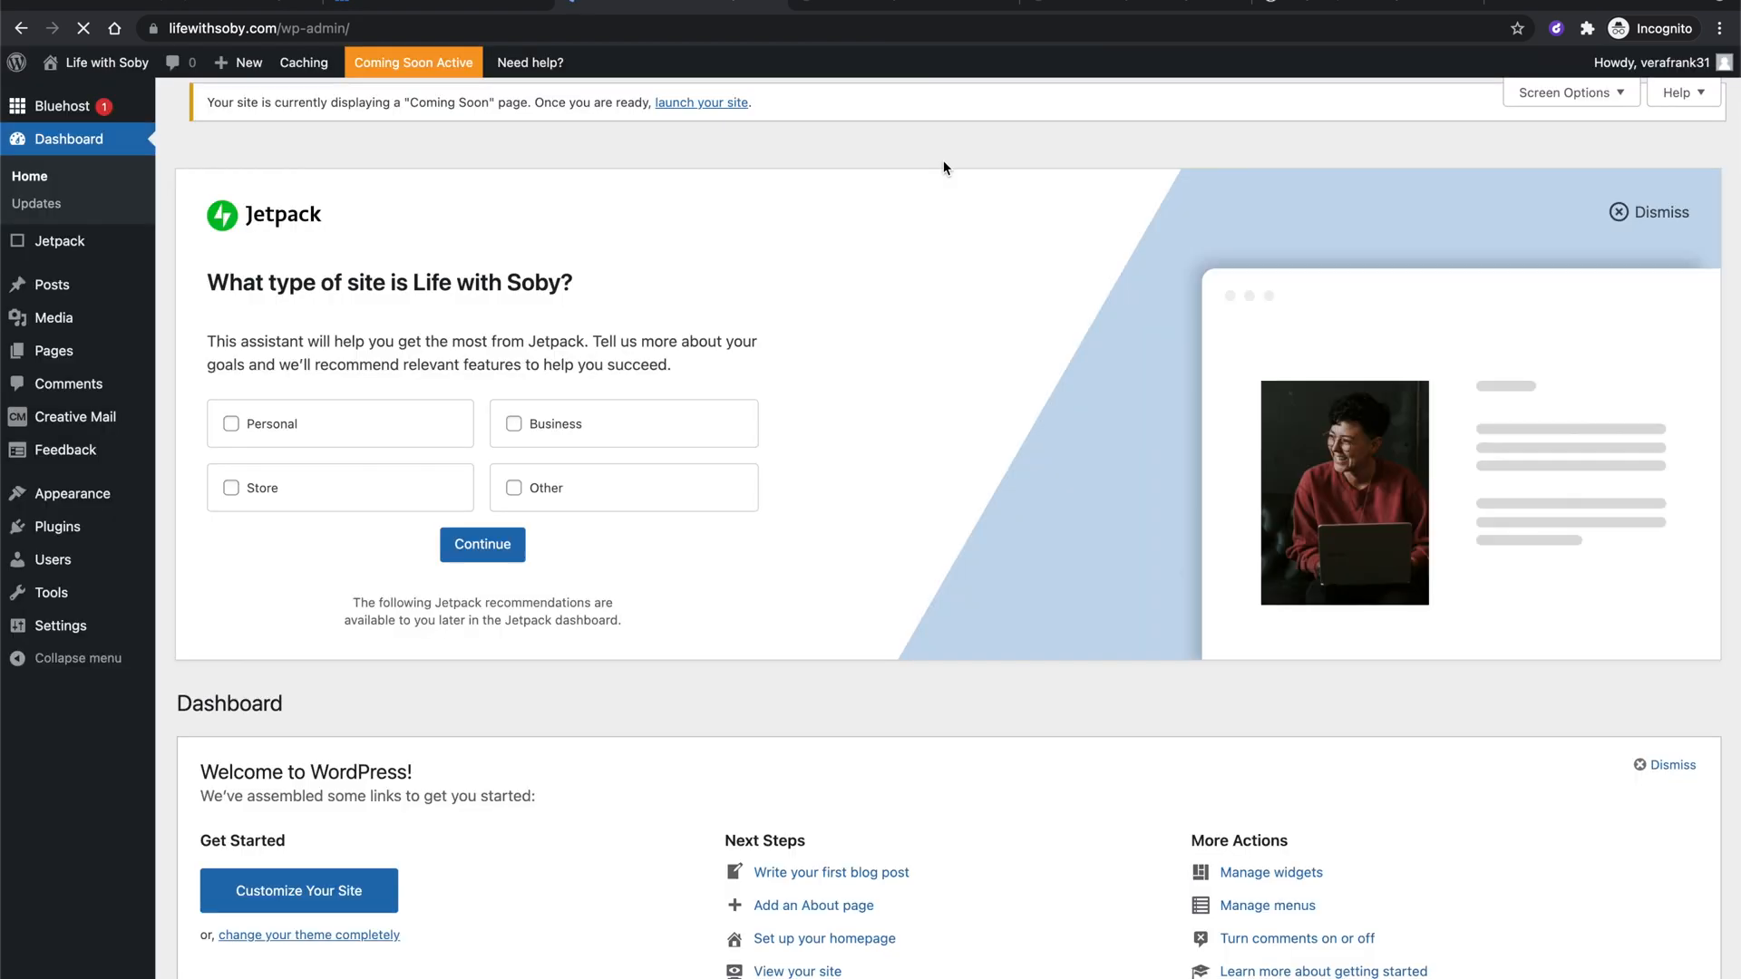
scroll(889, 326, down, 3)
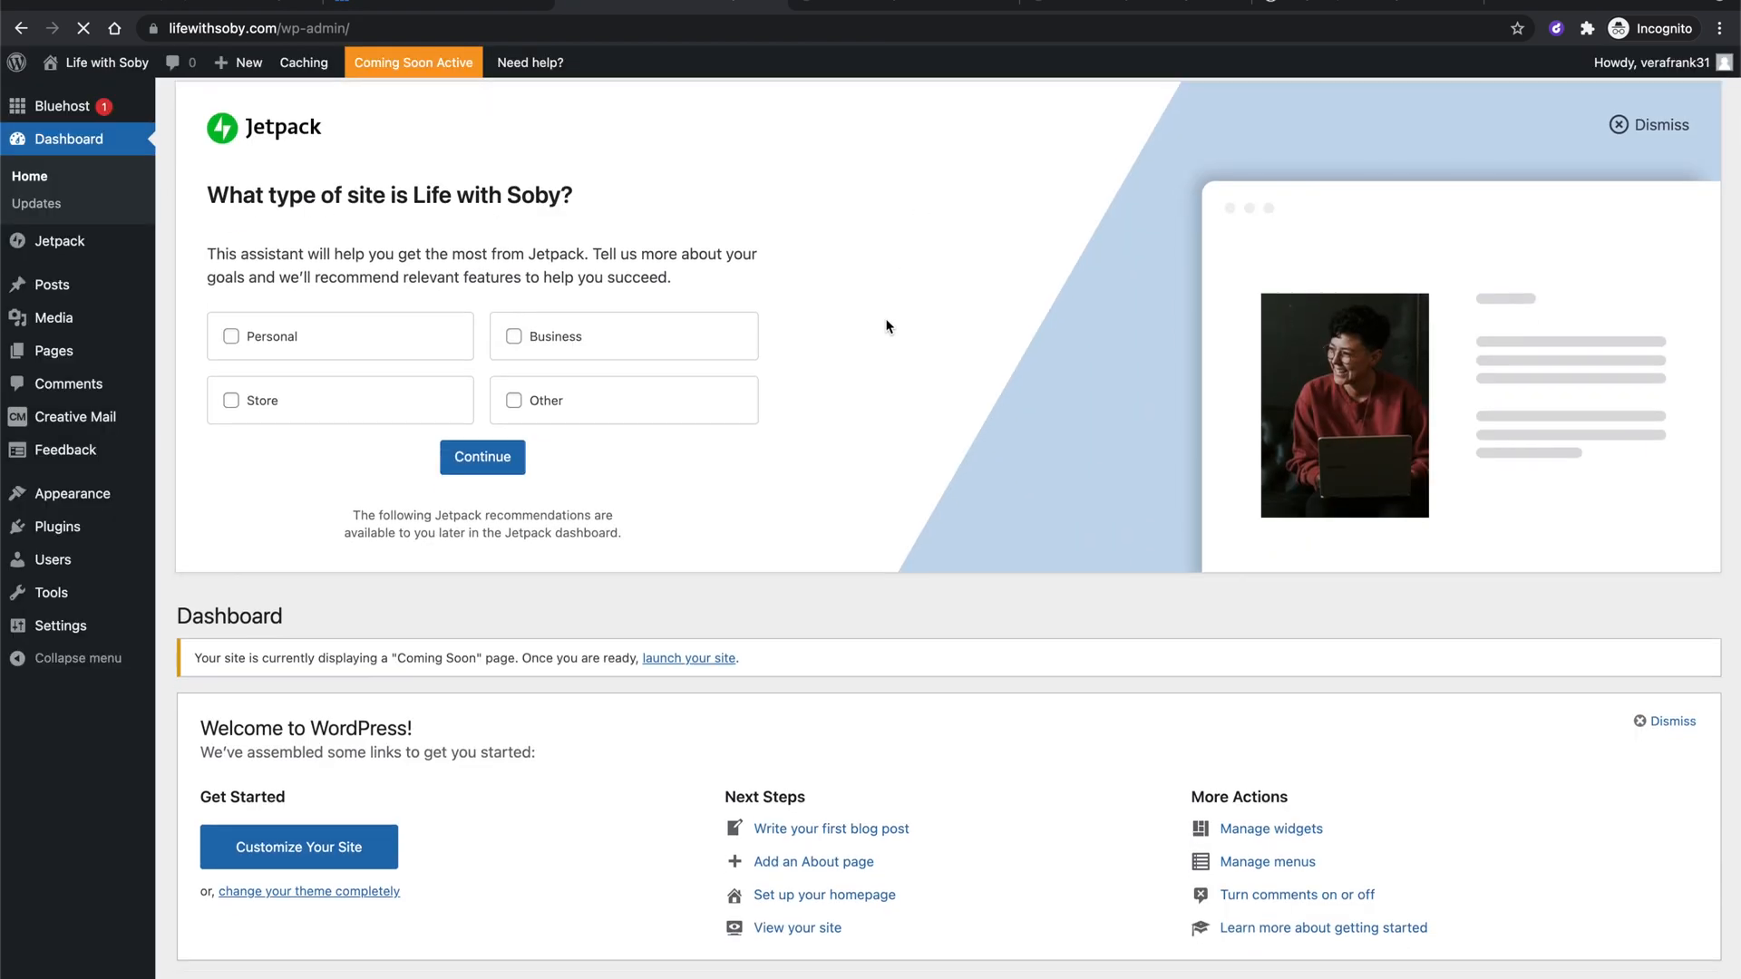
scroll(943, 362, down, 15)
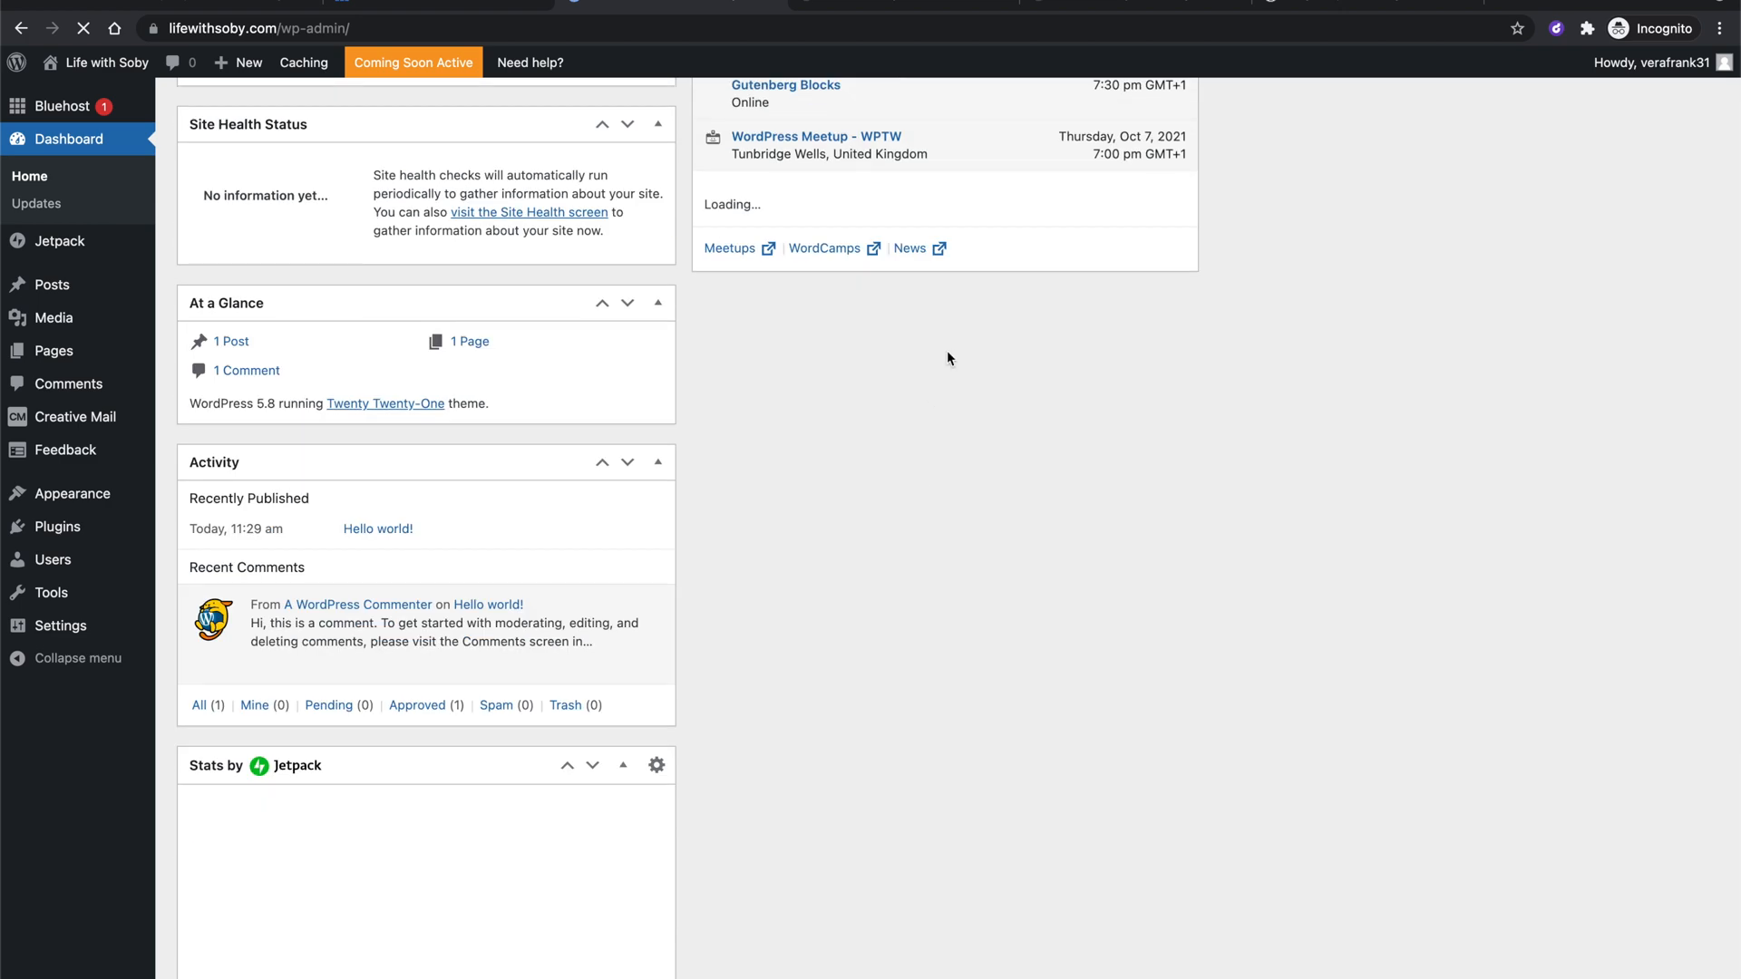
scroll(934, 417, down, 3)
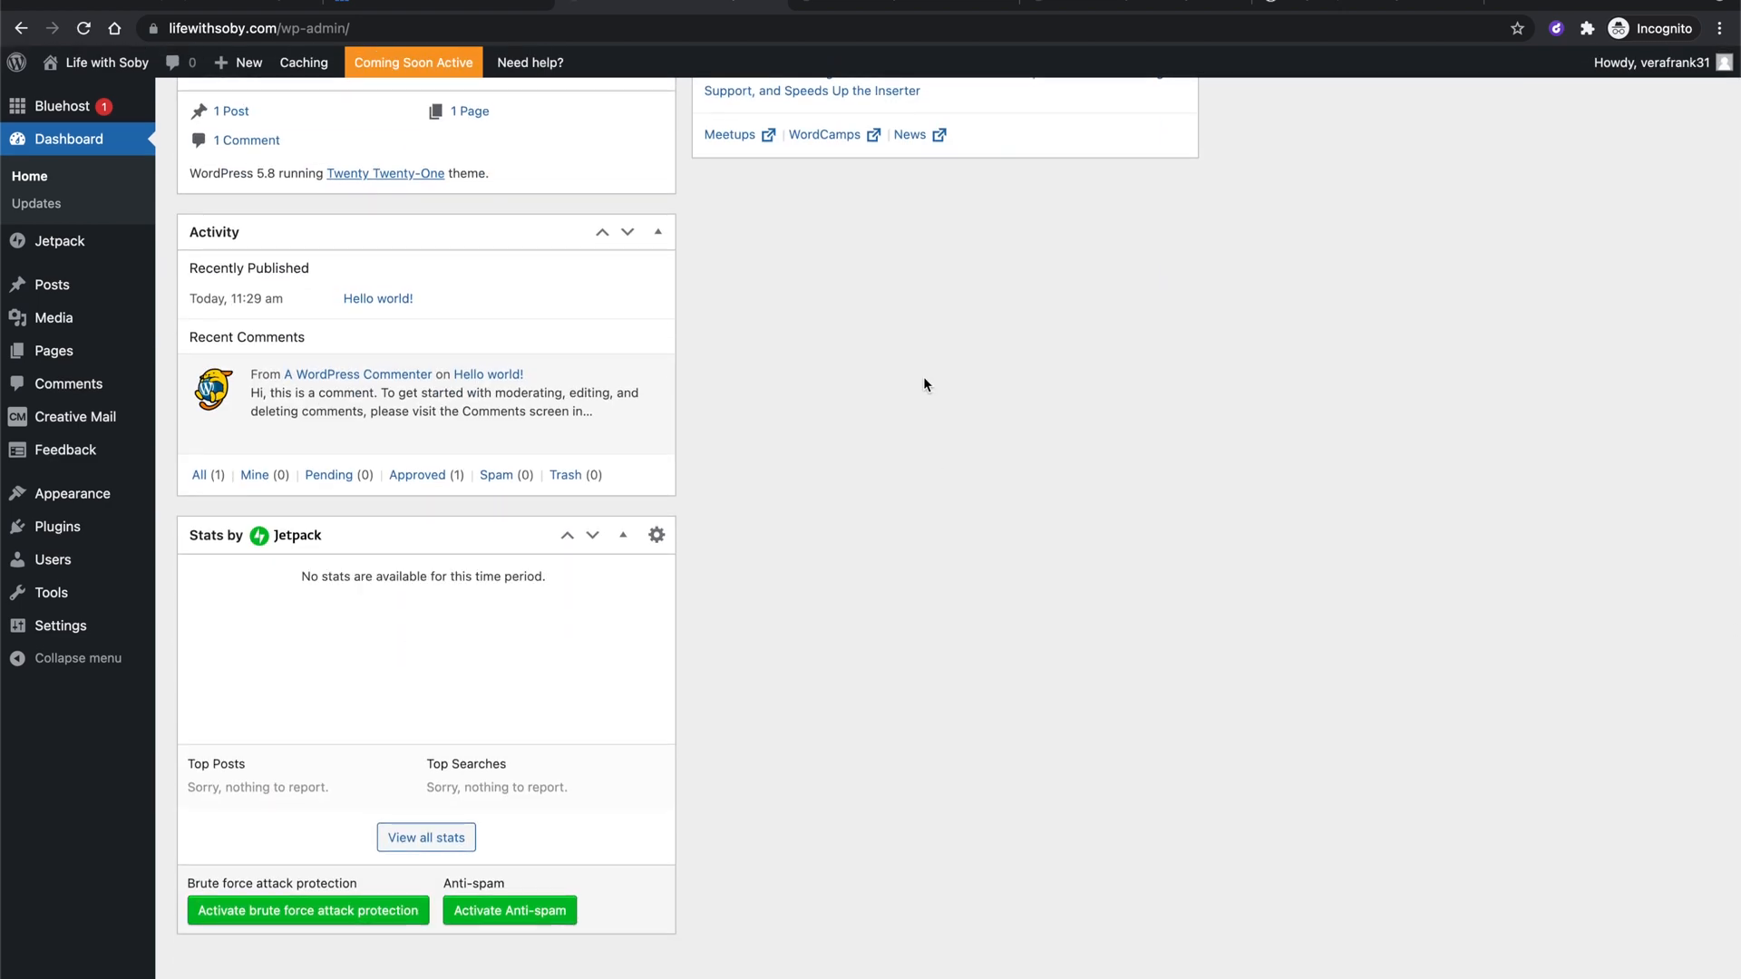
scroll(923, 377, up, 20)
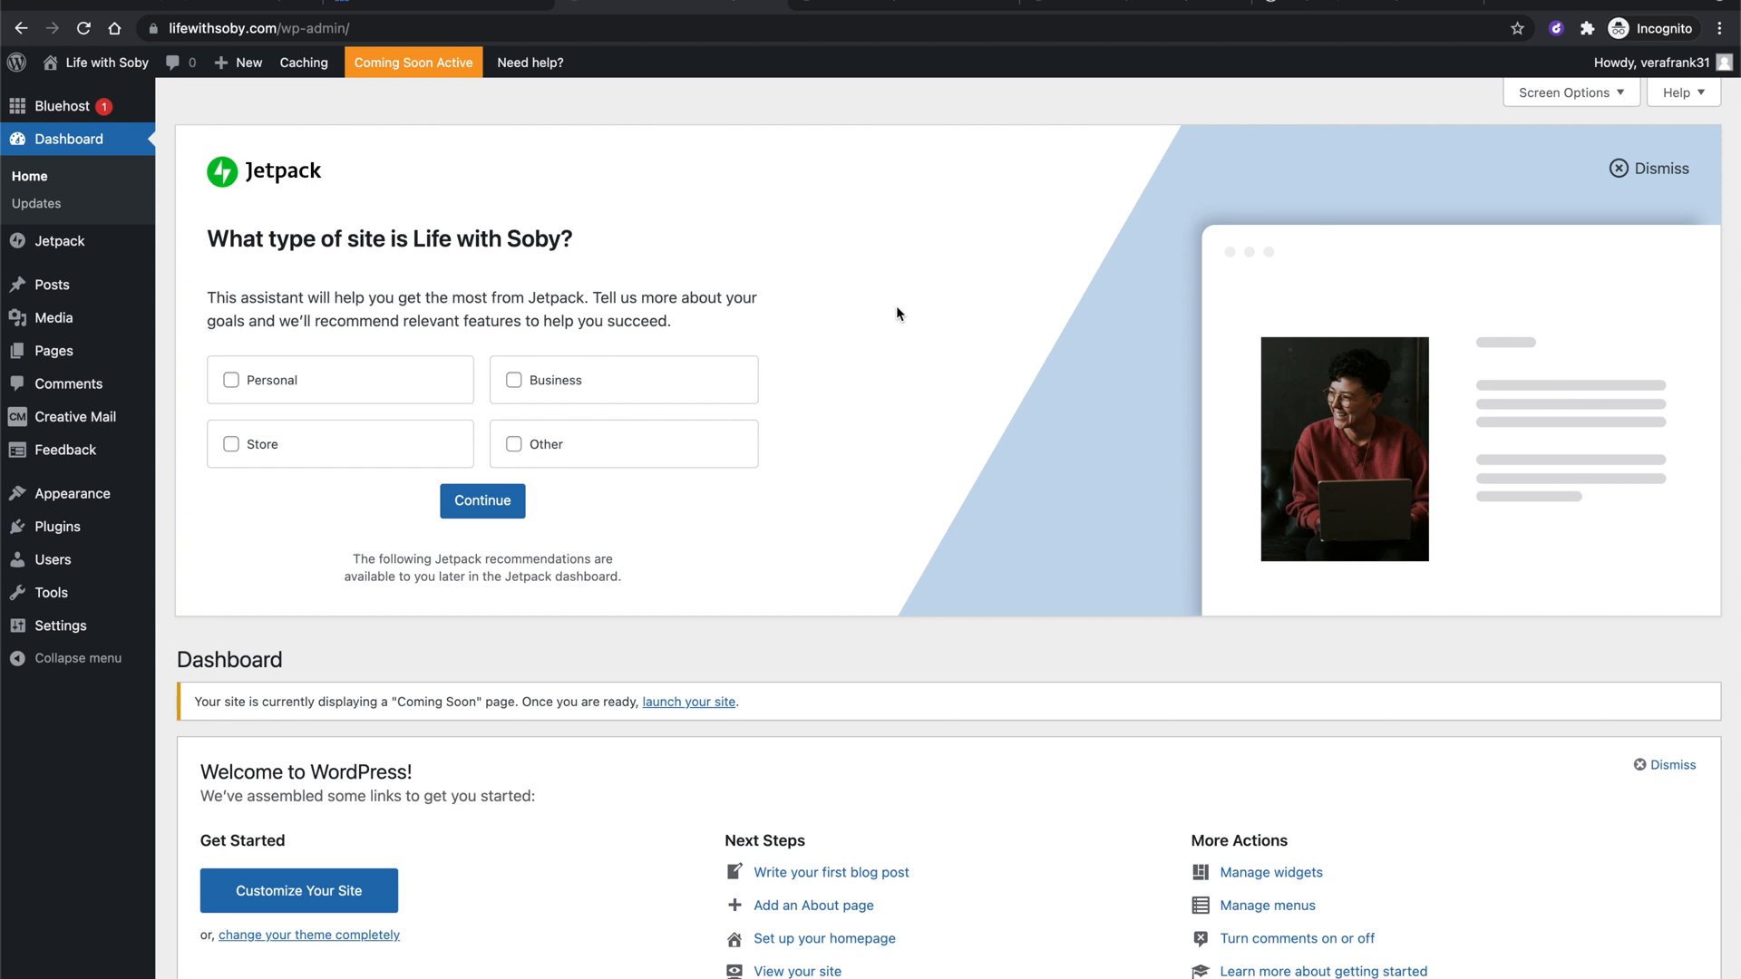
scroll(896, 306, down, 5)
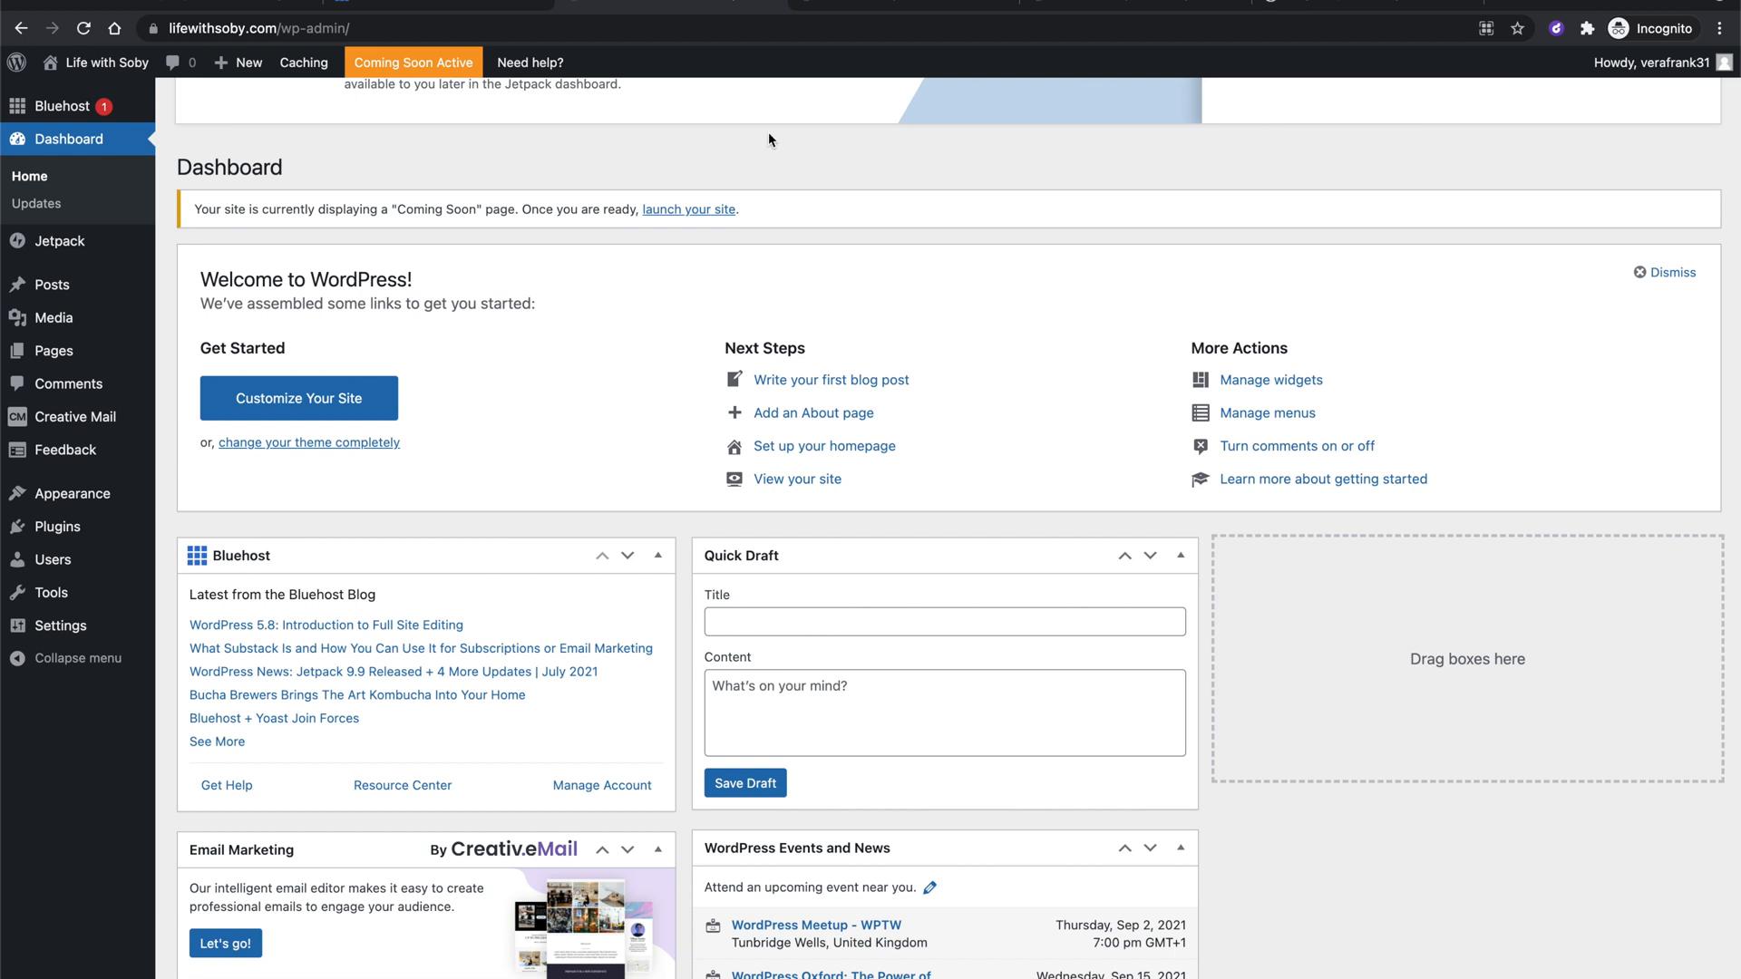
click(725, 28)
key(BackSpace)
key(BackSpace)
key(BackSpace)
key(BackSpace)
key(BackSpace)
key(BackSpace)
key(BackSpace)
key(BackSpace)
key(BackSpace)
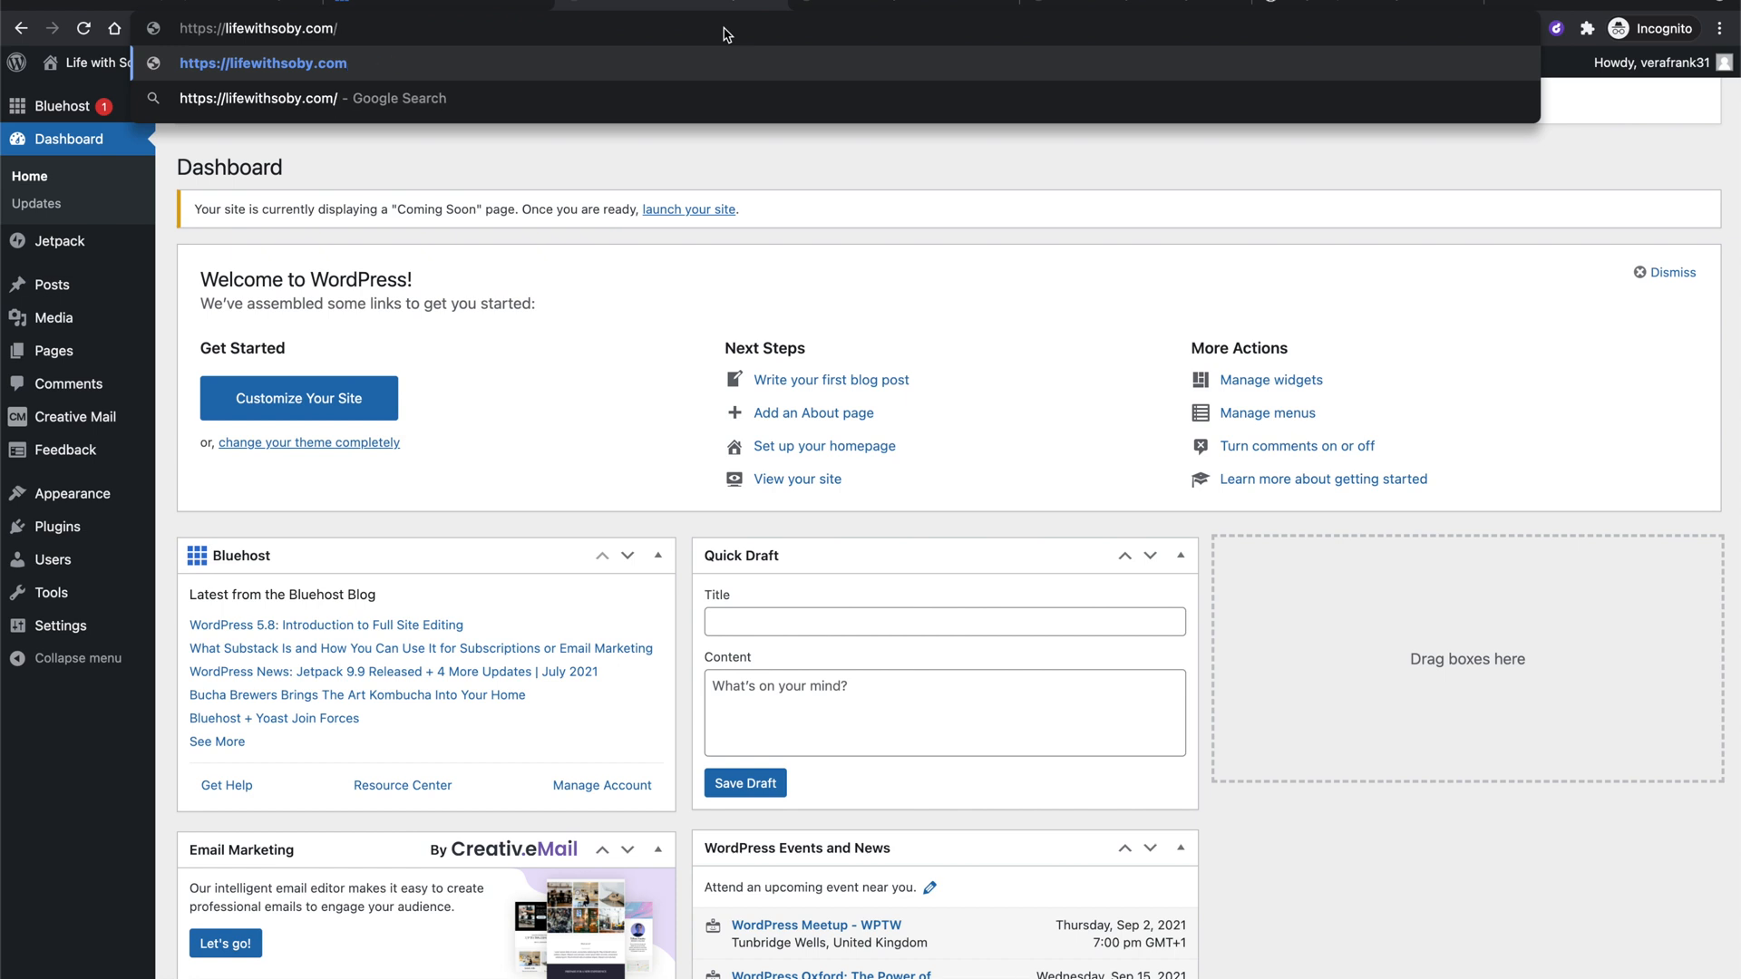
key(BackSpace)
key(BackSpace)
key(BackSpace)
key(BackSpace)
key(BackSpace)
key(BackSpace)
key(BackSpace)
key(BackSpace)
key(BackSpace)
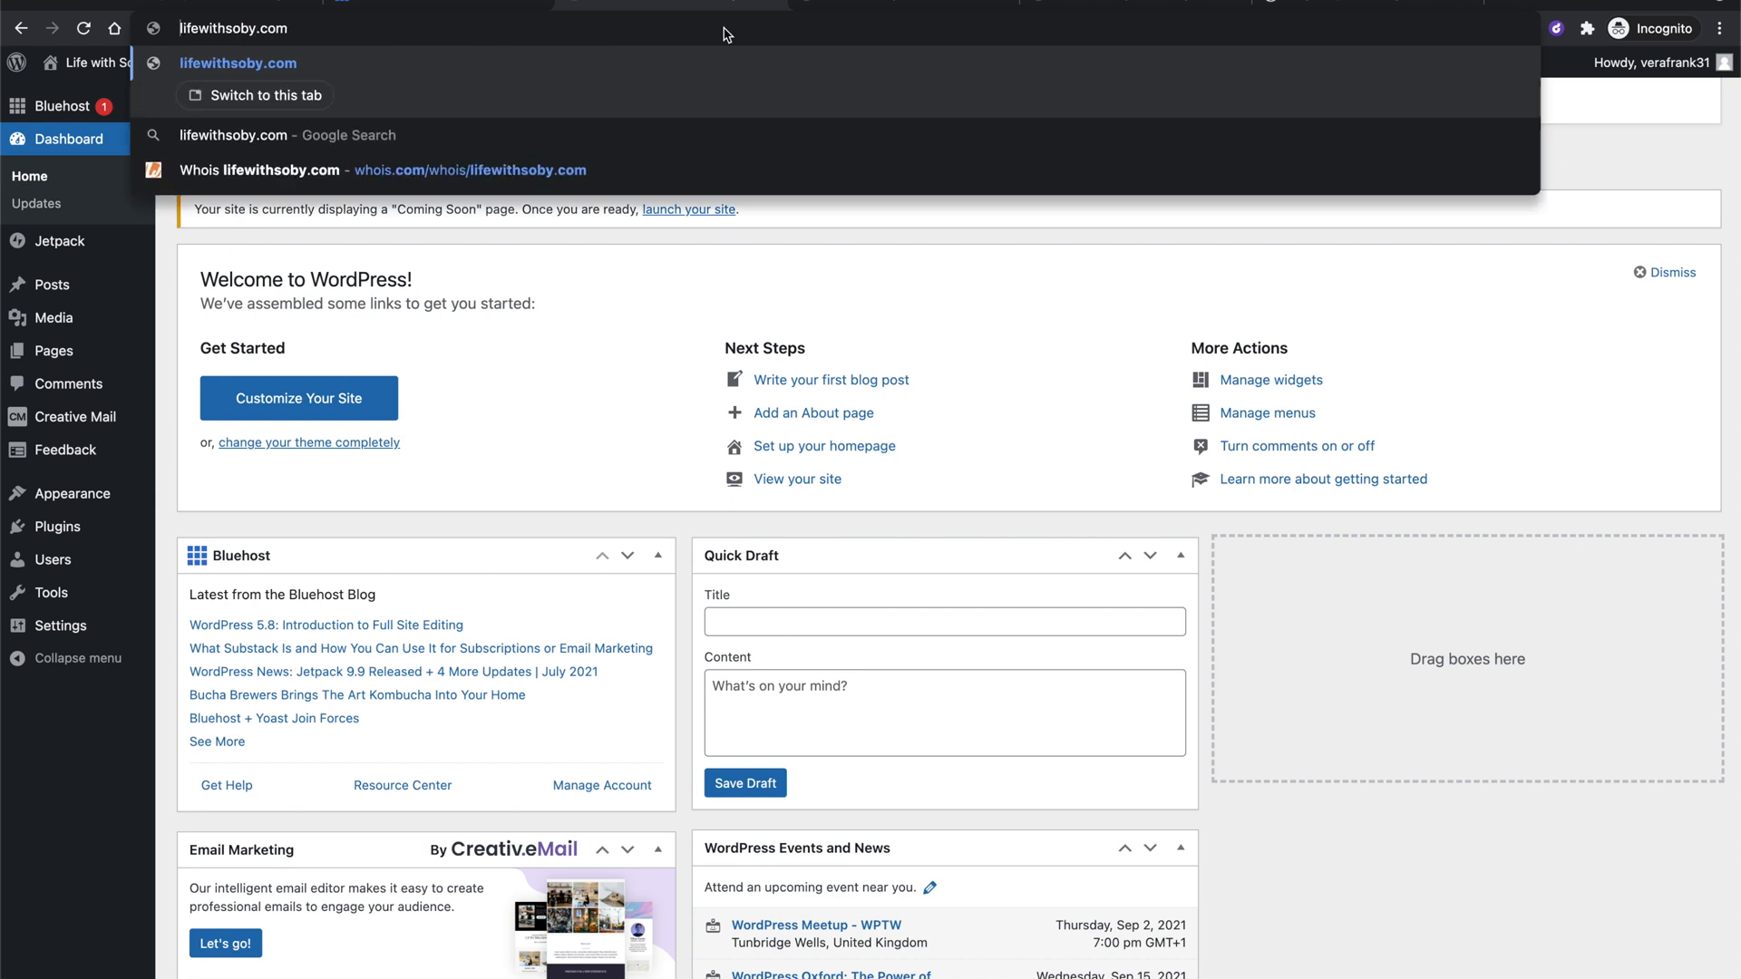
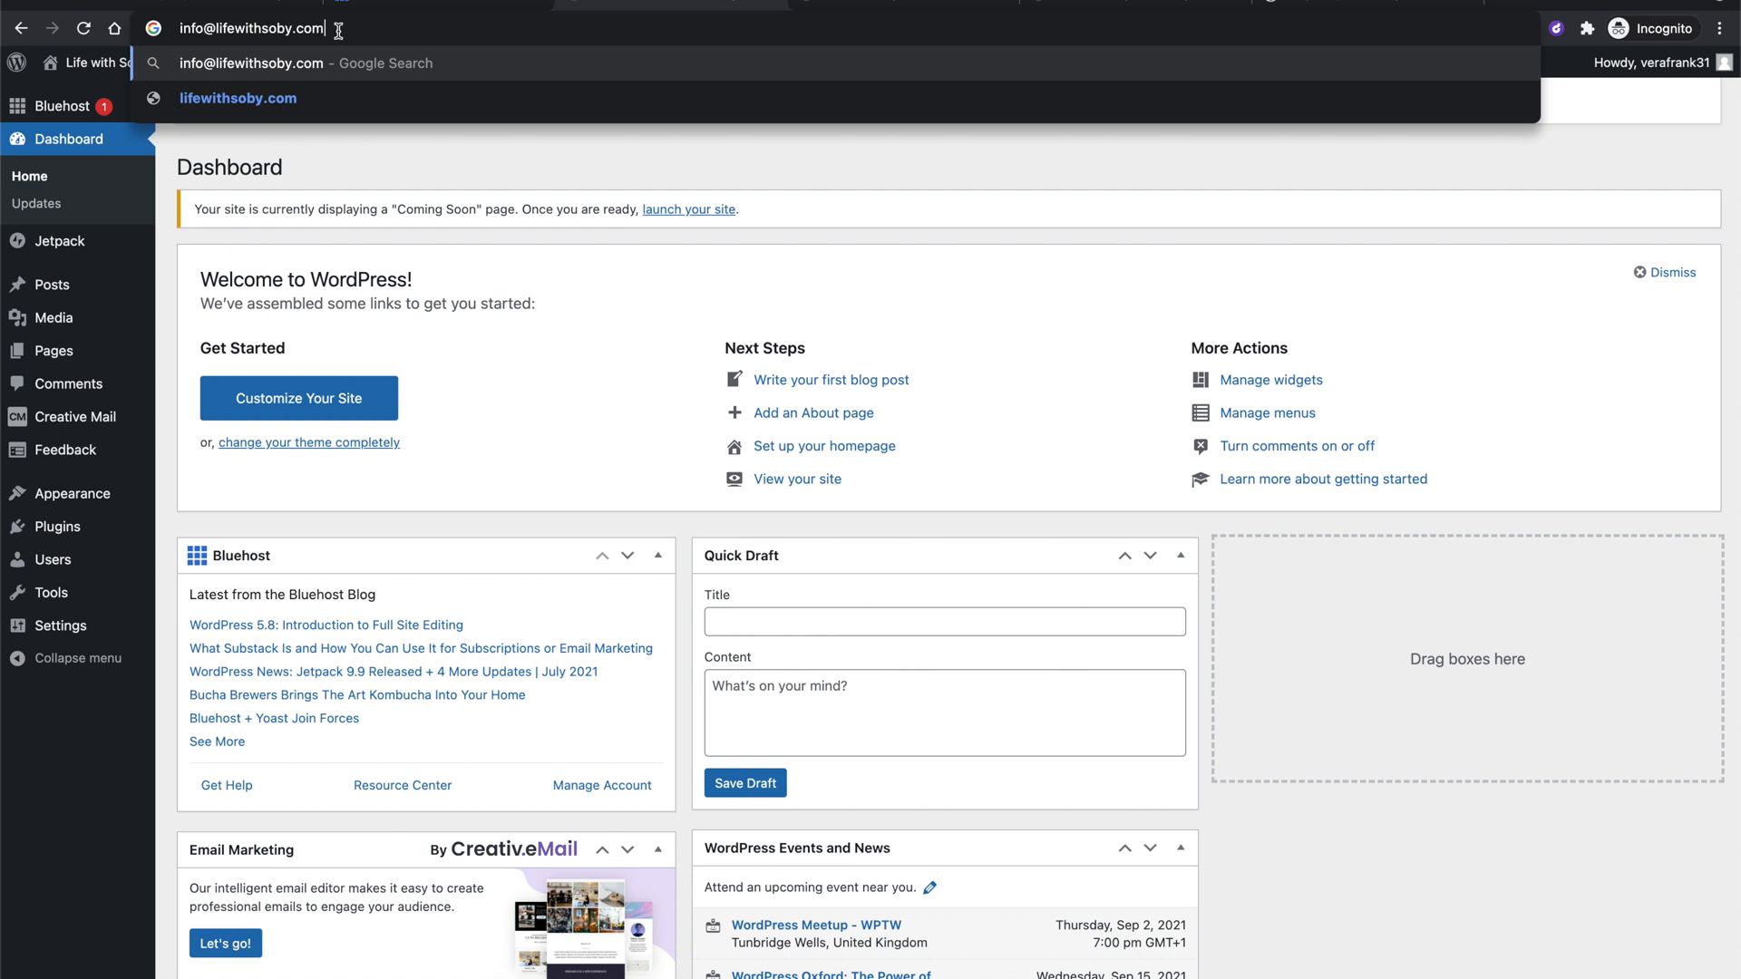
click(726, 145)
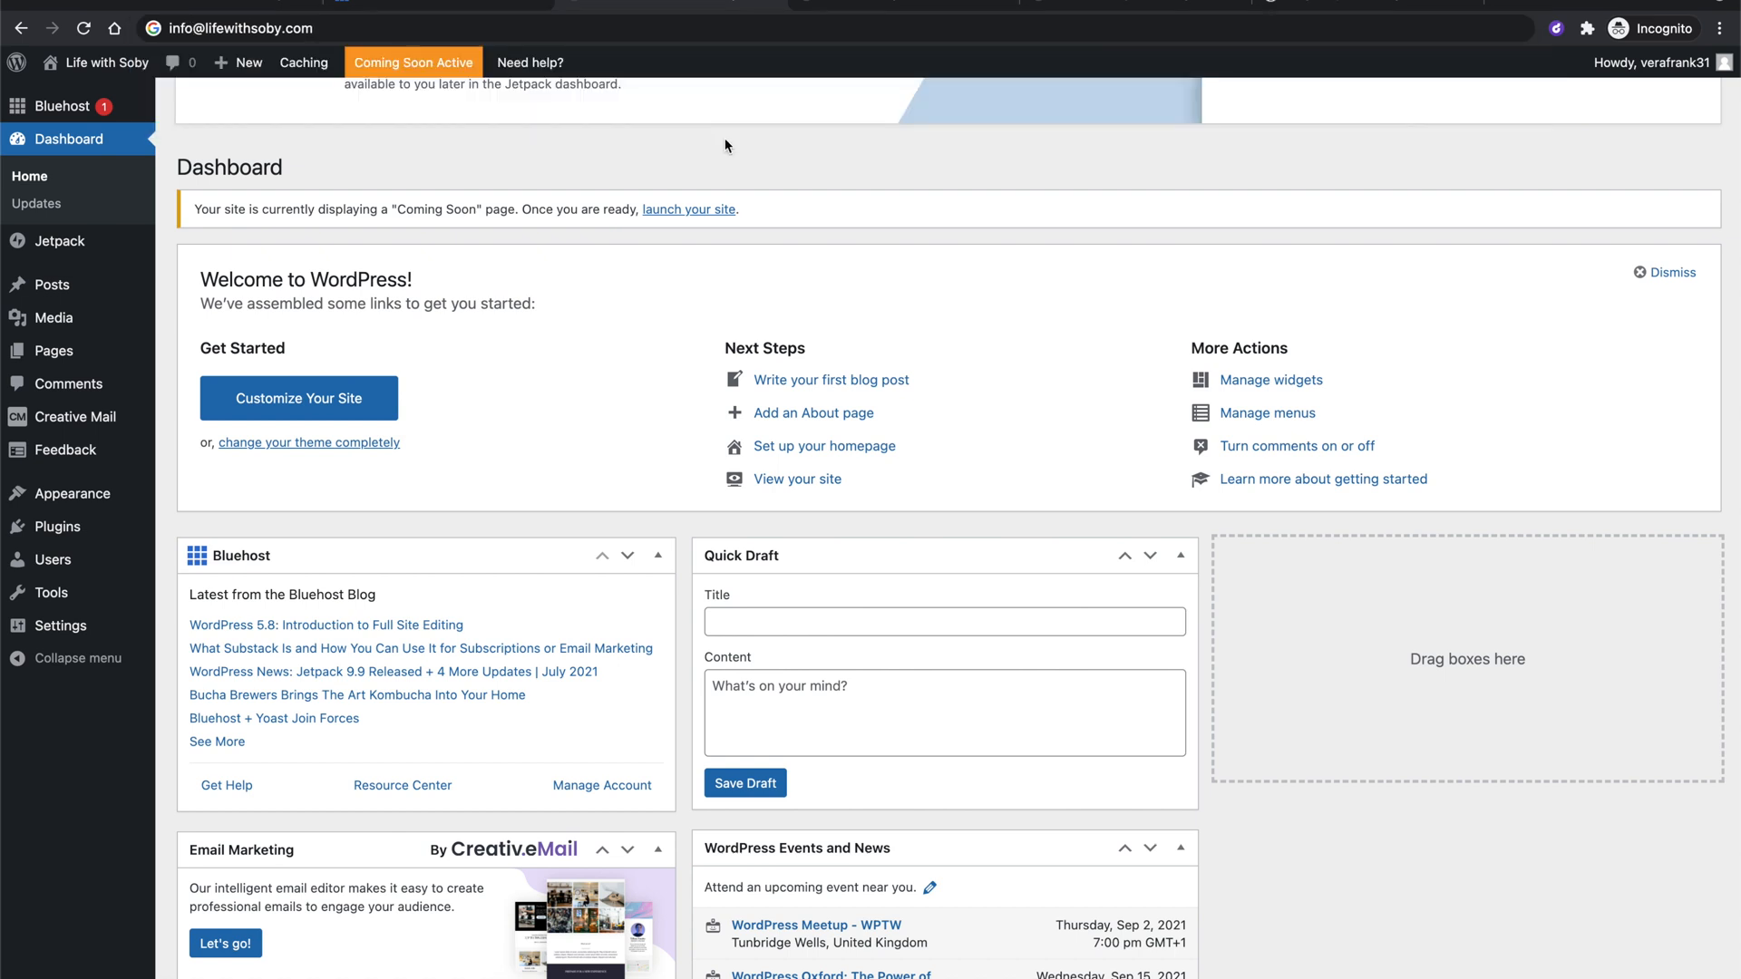